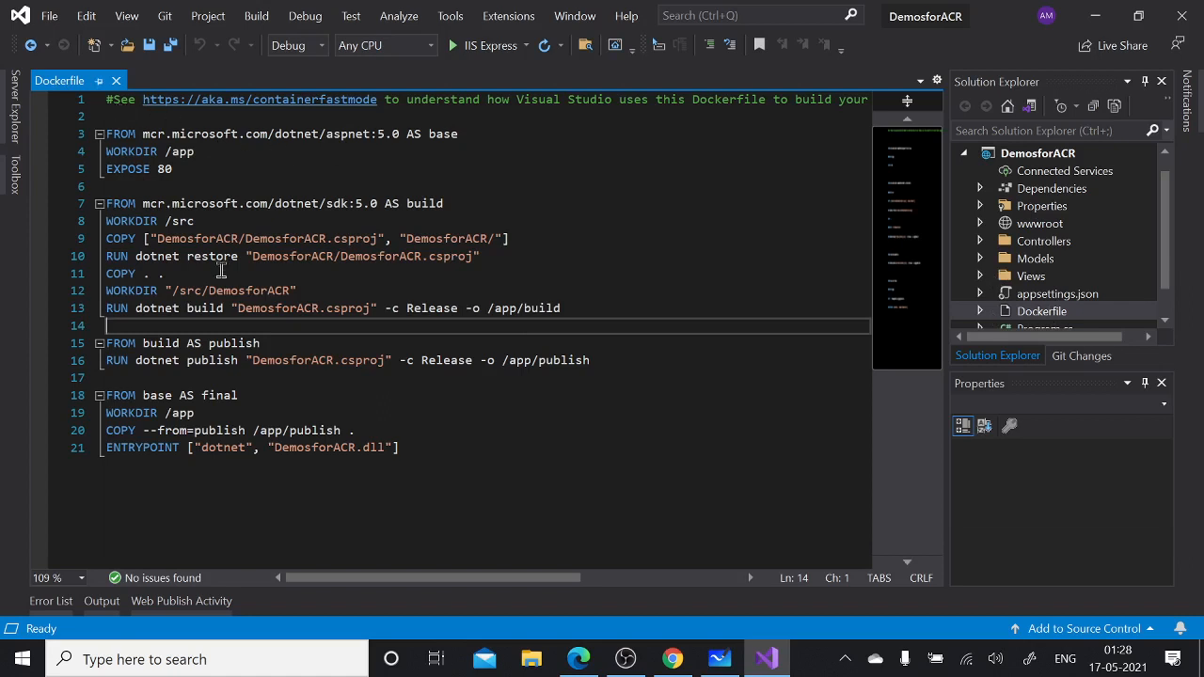
pyautogui.moveTo(457, 476); pyautogui.dragTo(58, 84)
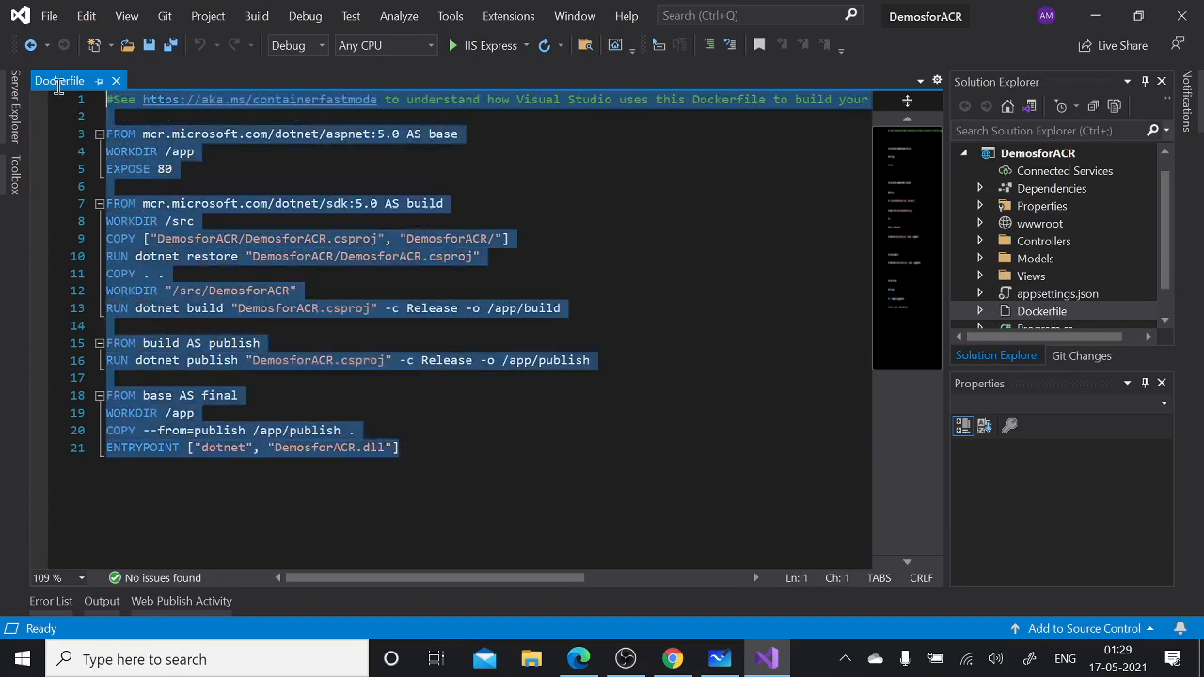
pyautogui.click(621, 231)
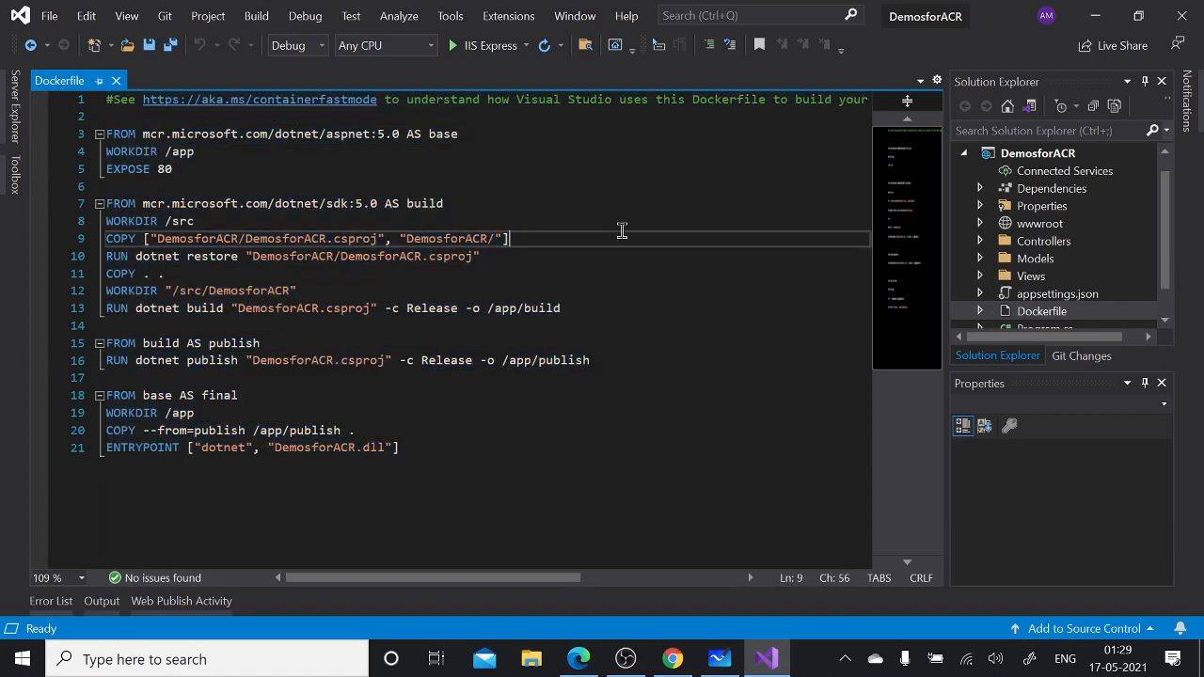
# - Add Docker support to the DemosforACR project with Linux as the target OS
pyautogui.rightClick(1040, 154)
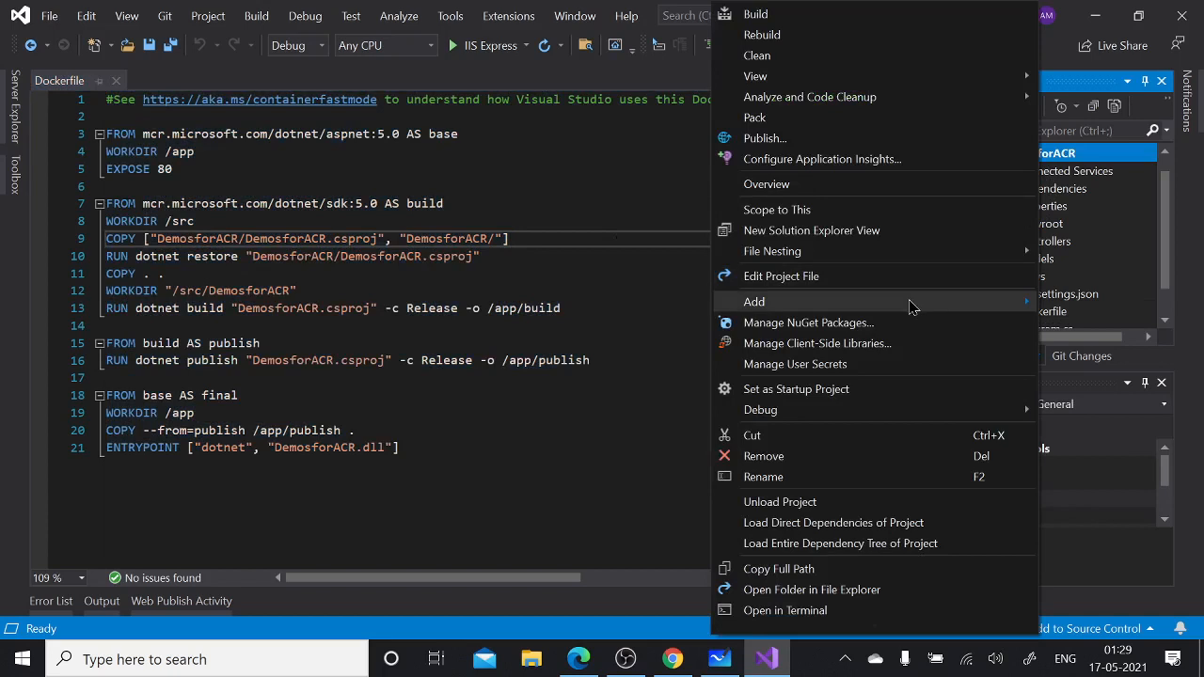
pyautogui.moveTo(914, 302)
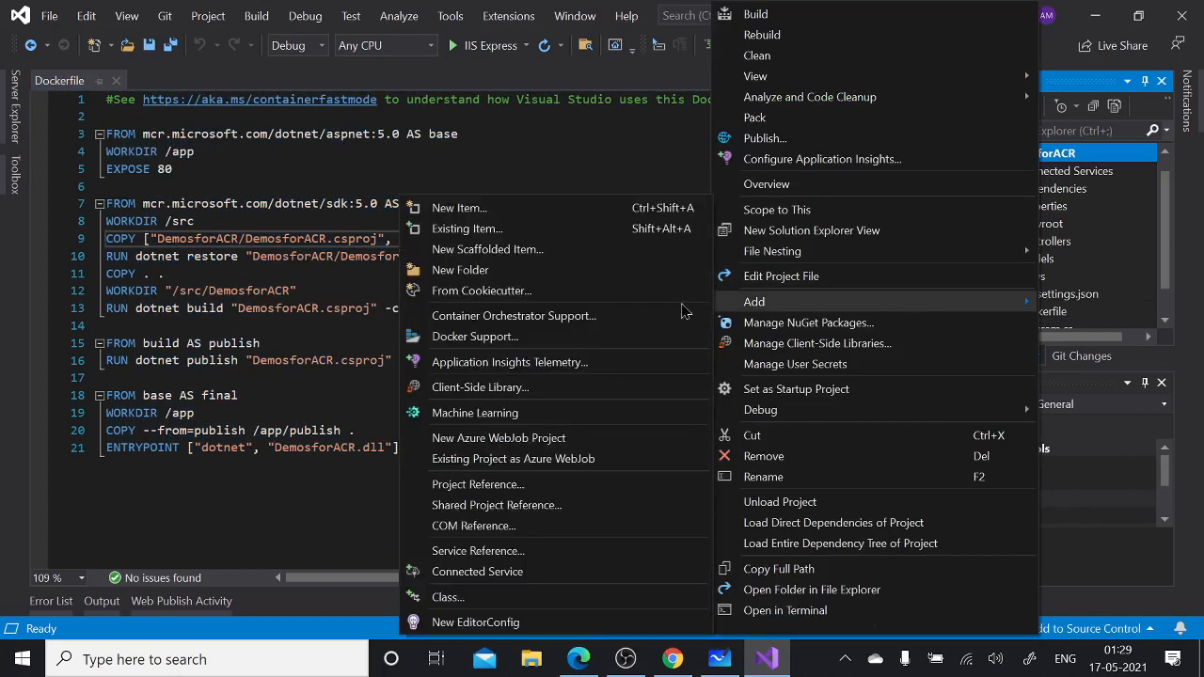
pyautogui.click(501, 344)
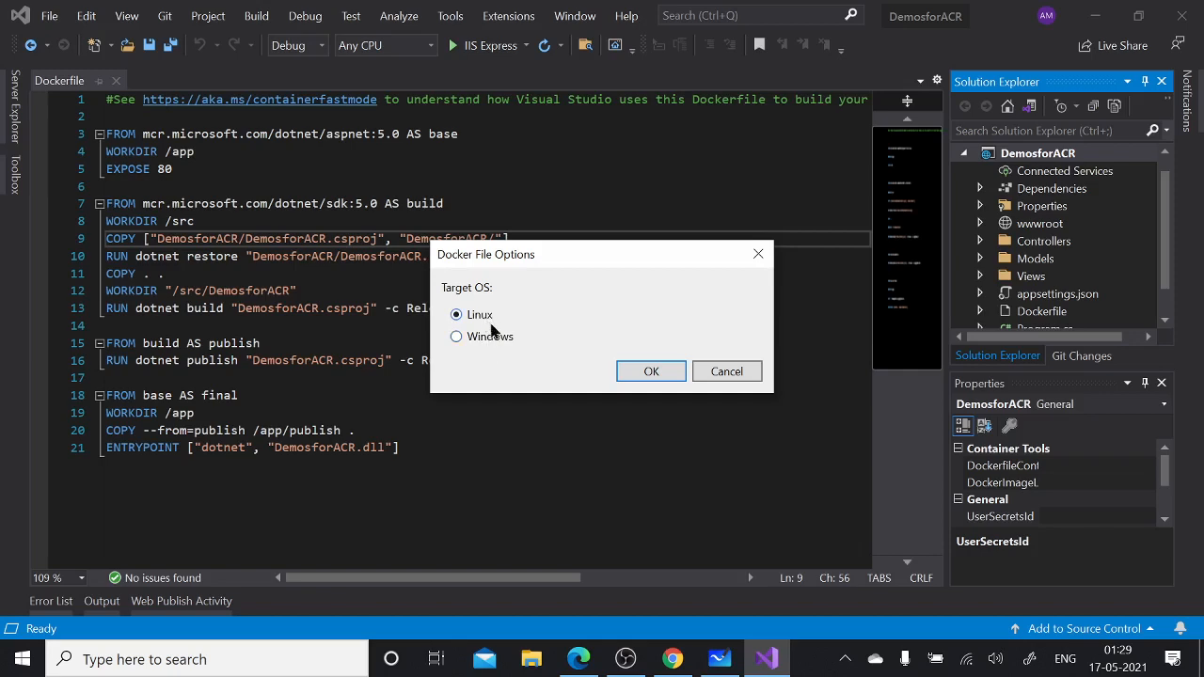
pyautogui.click(664, 374)
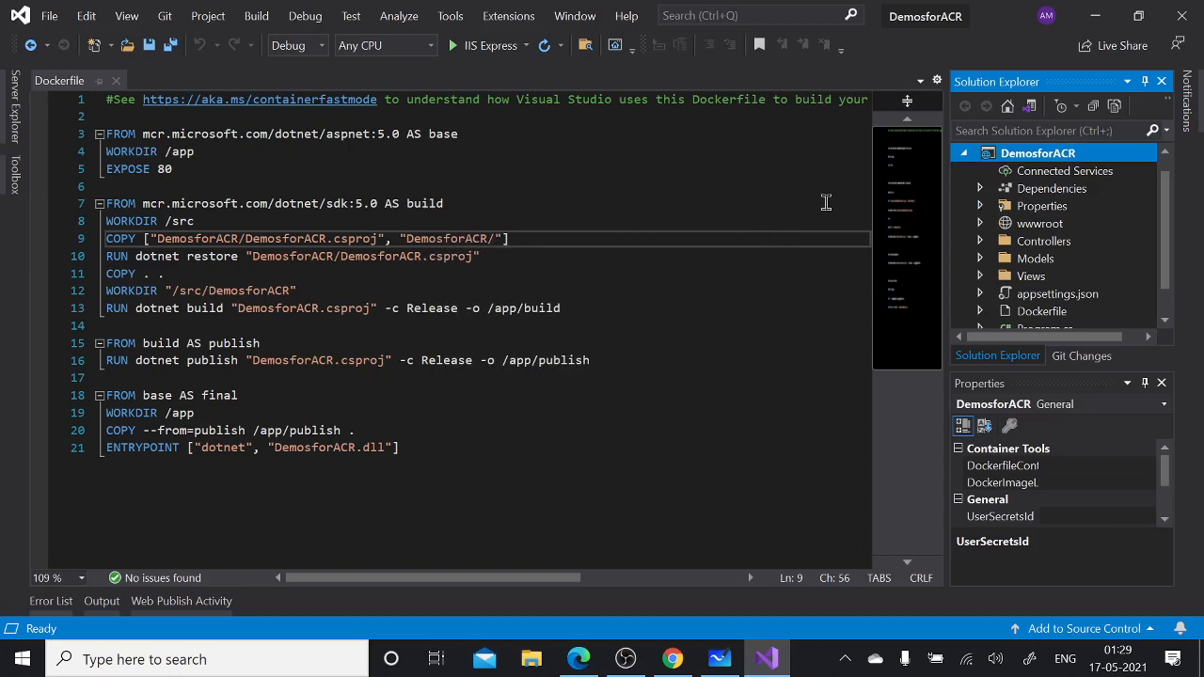
# - Build the DemosforACR project and return to the Dockerfile
pyautogui.rightClick(1020, 162)
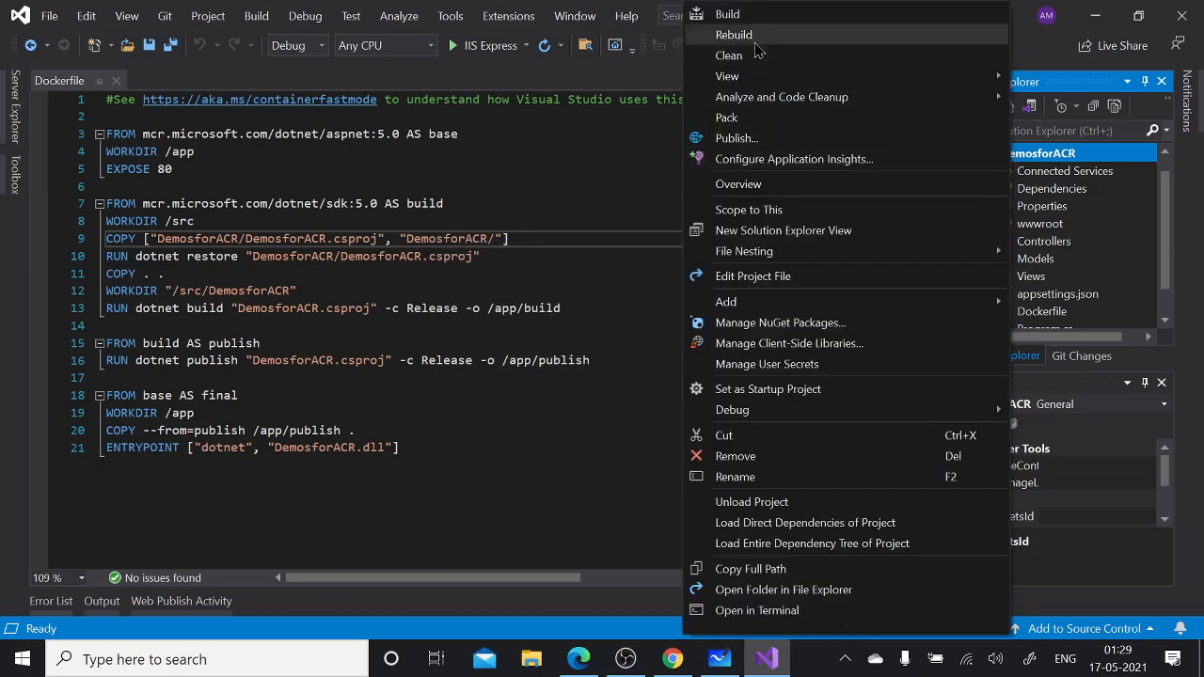
pyautogui.click(743, 16)
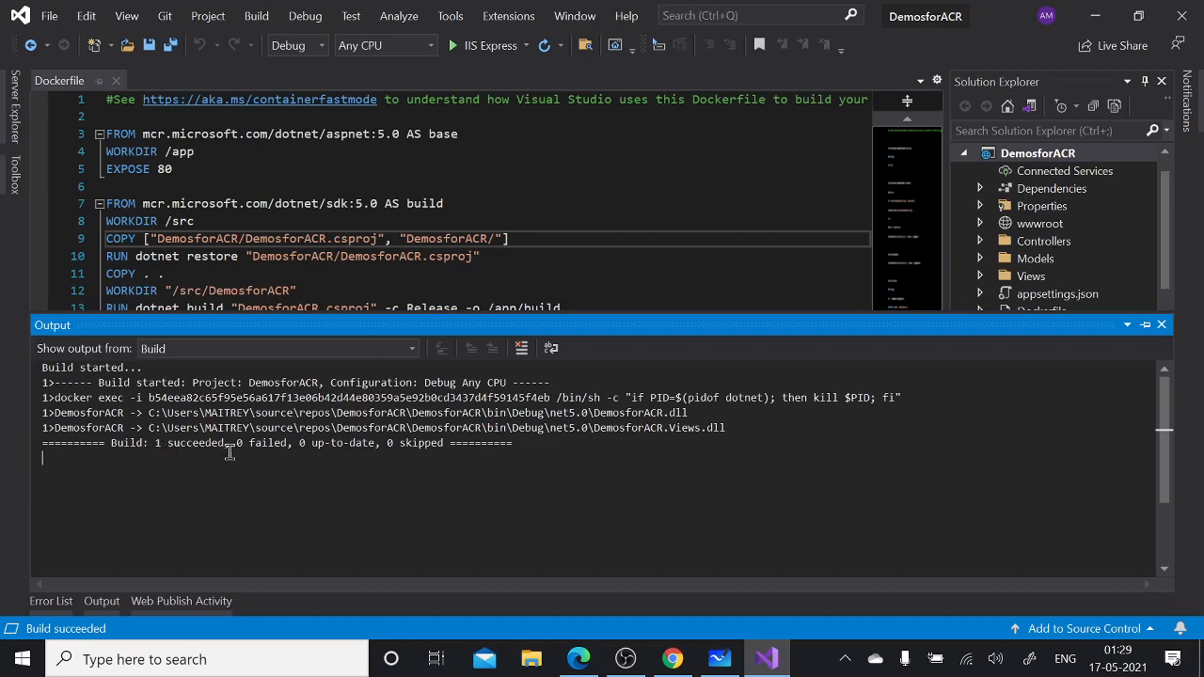
pyautogui.click(522, 195)
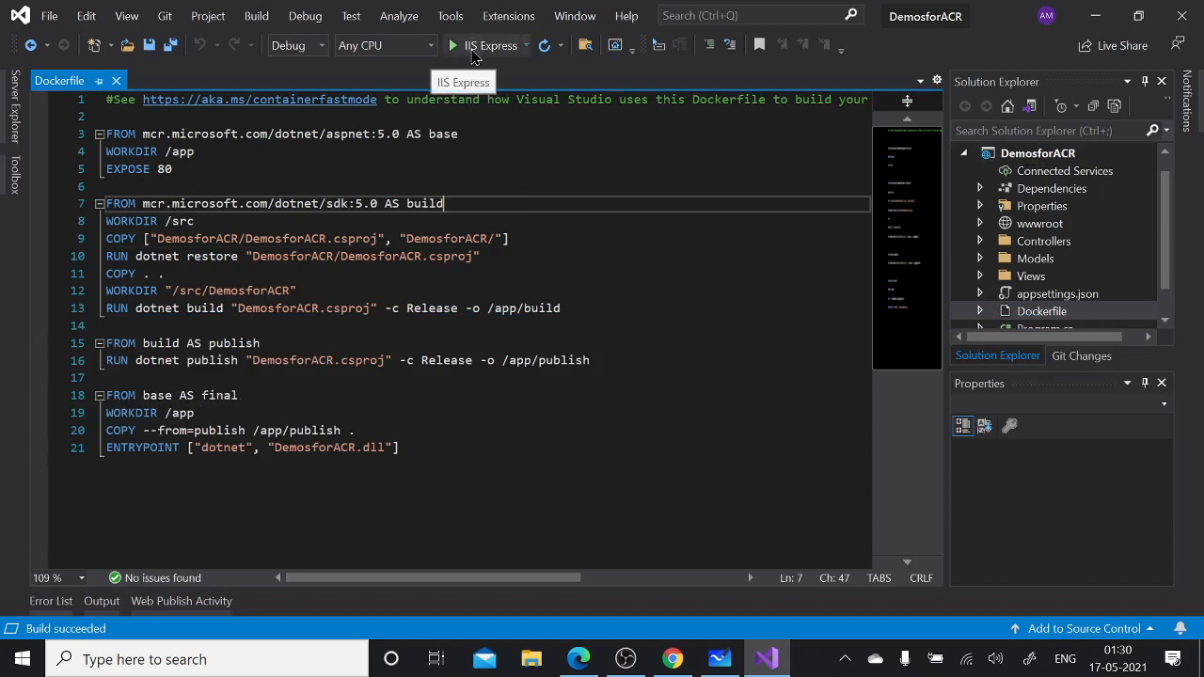
# - Run the DemosforACR project with IIS Express and view its home page in a maximized browser window
pyautogui.click(475, 45)
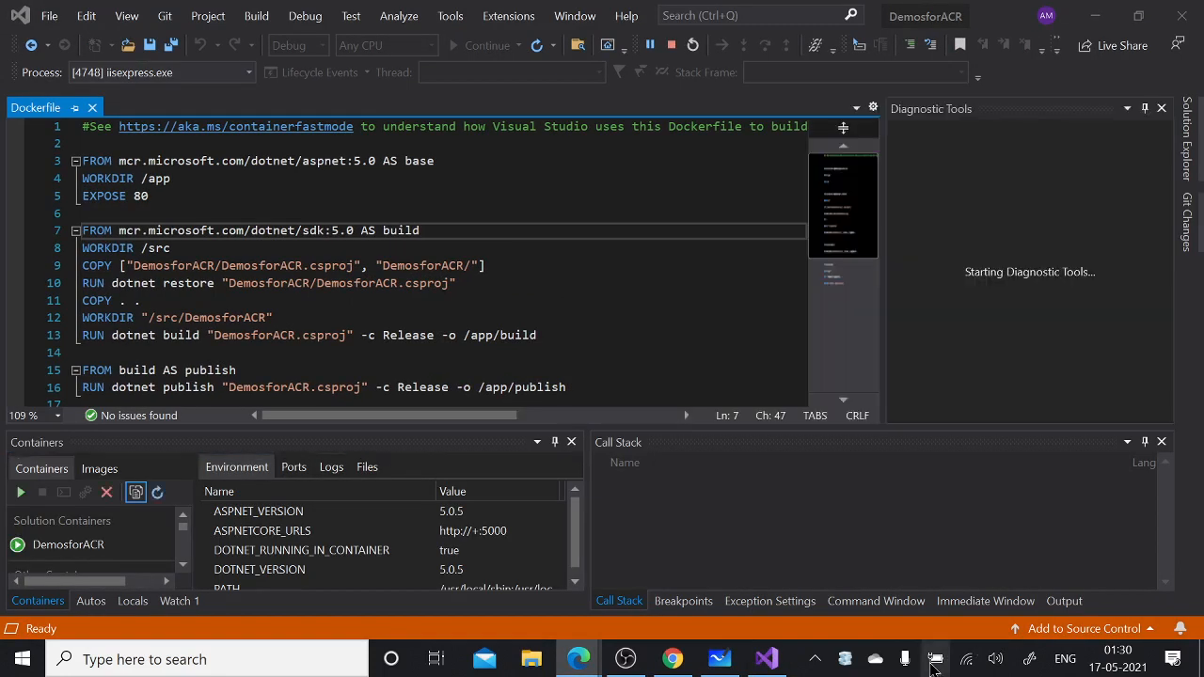
pyautogui.click(817, 662)
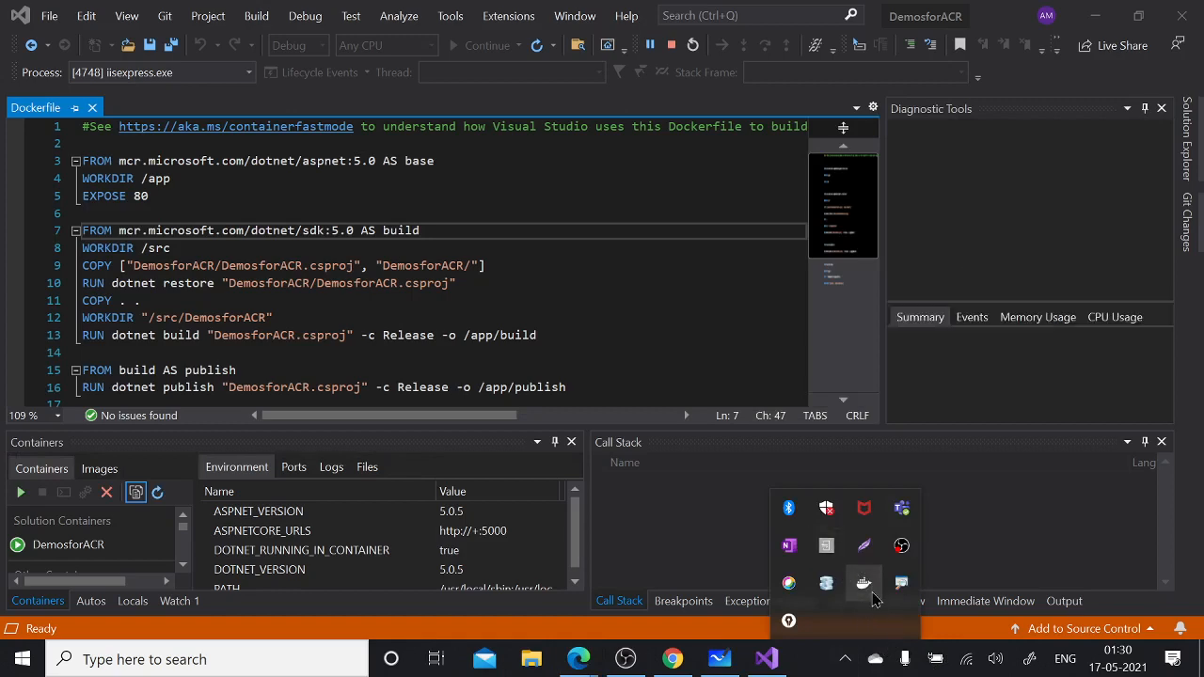
pyautogui.click(713, 267)
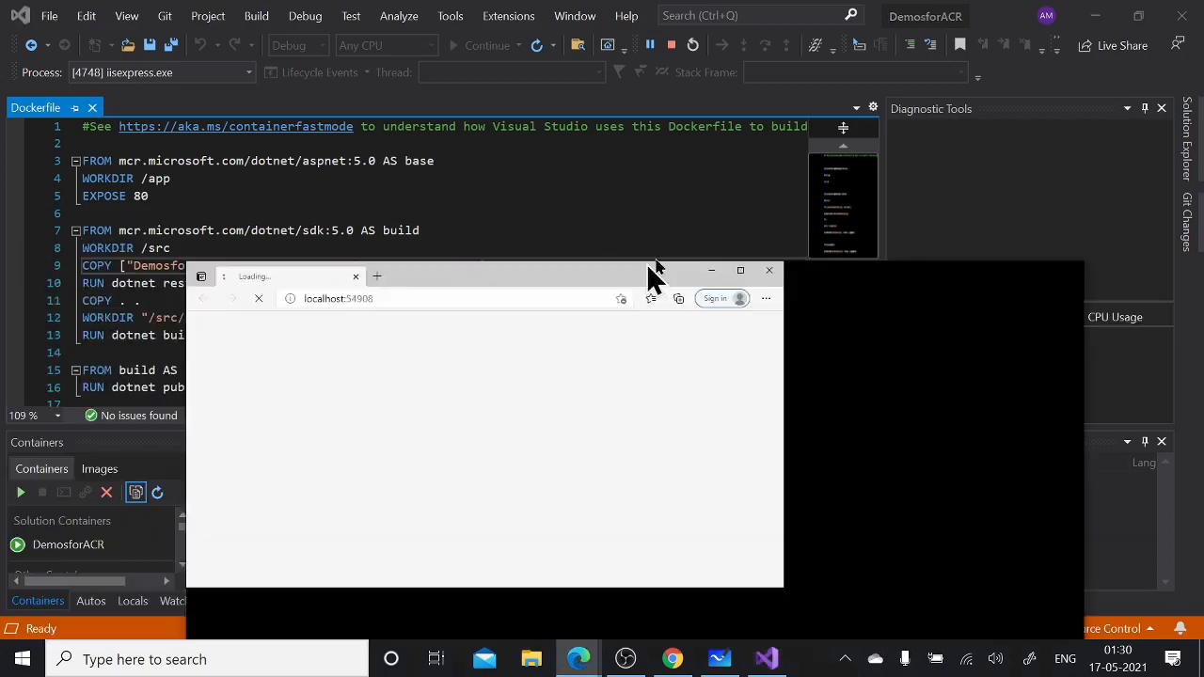
pyautogui.moveTo(654, 267); pyautogui.dragTo(773, 1)
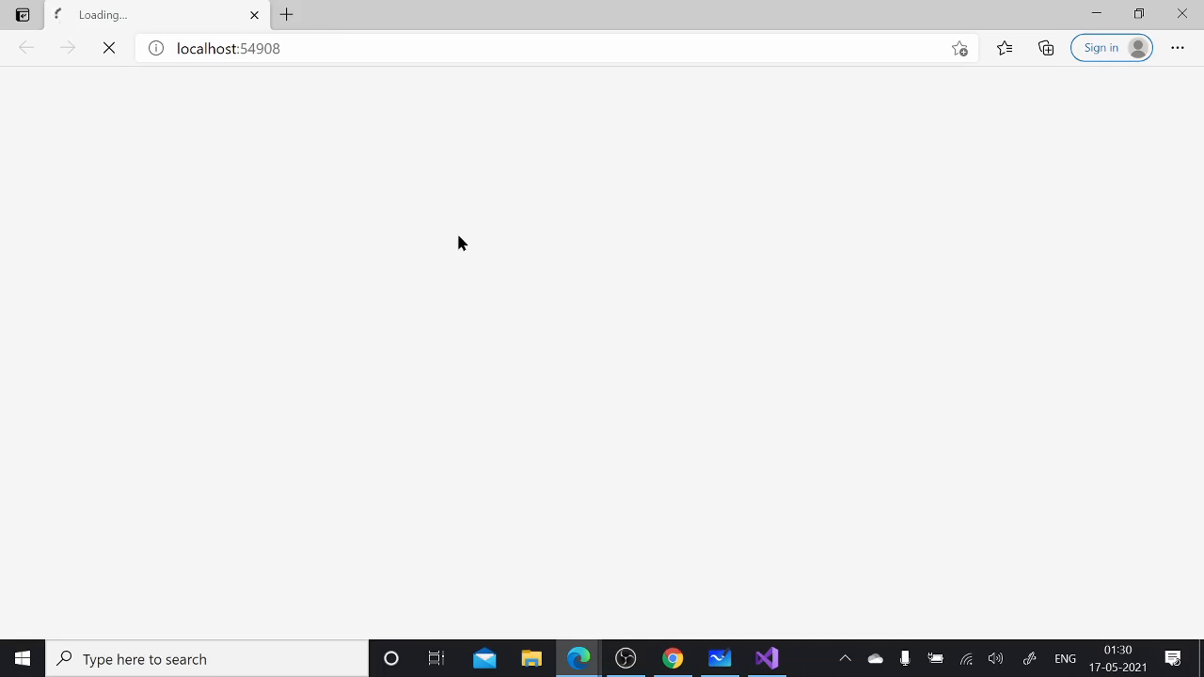
pyautogui.moveTo(770, 658)
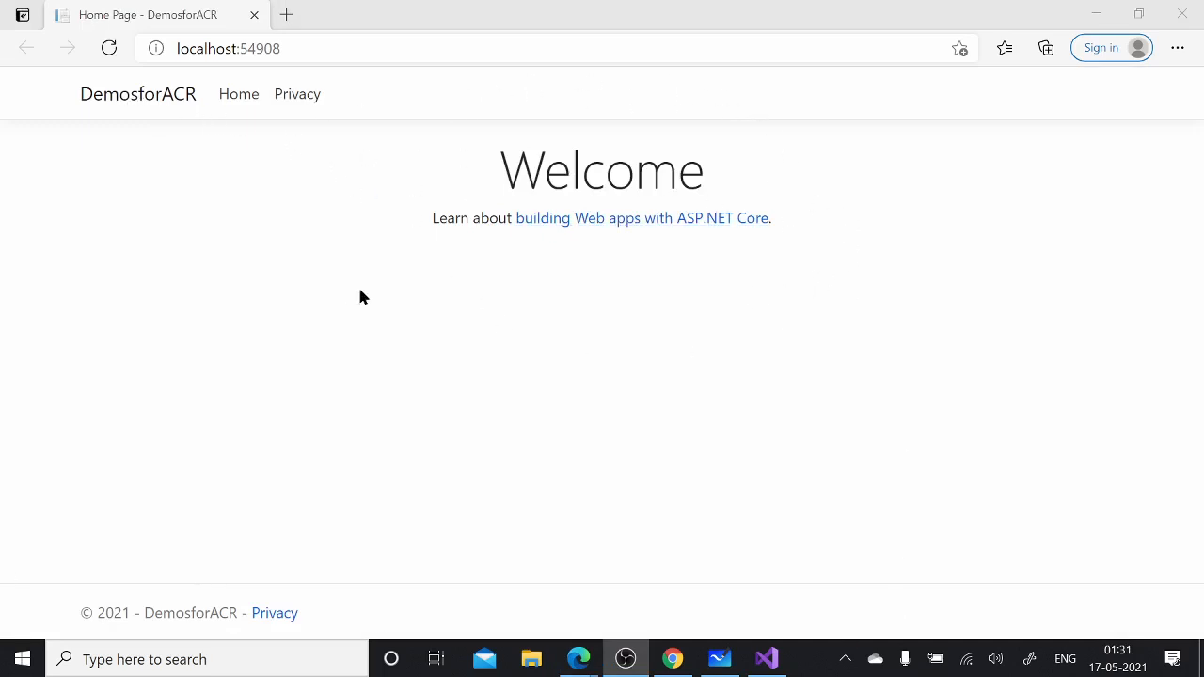
# - Close the running app's home page and stop the debugging session
pyautogui.click(255, 16)
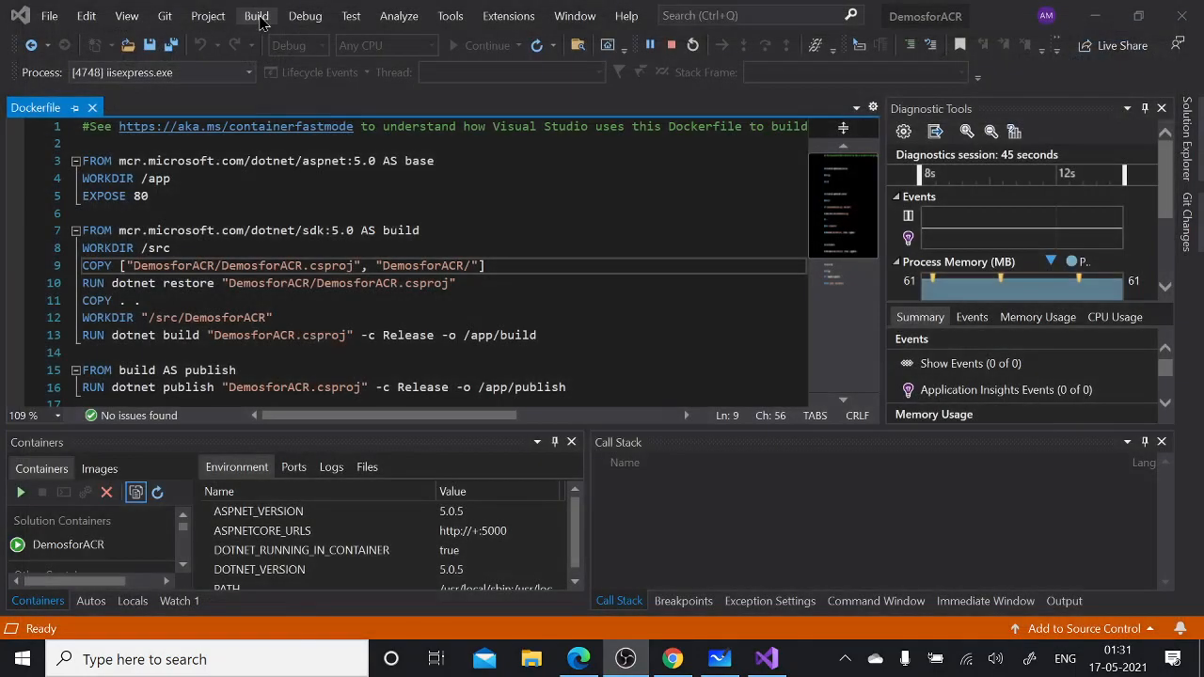
pyautogui.click(670, 45)
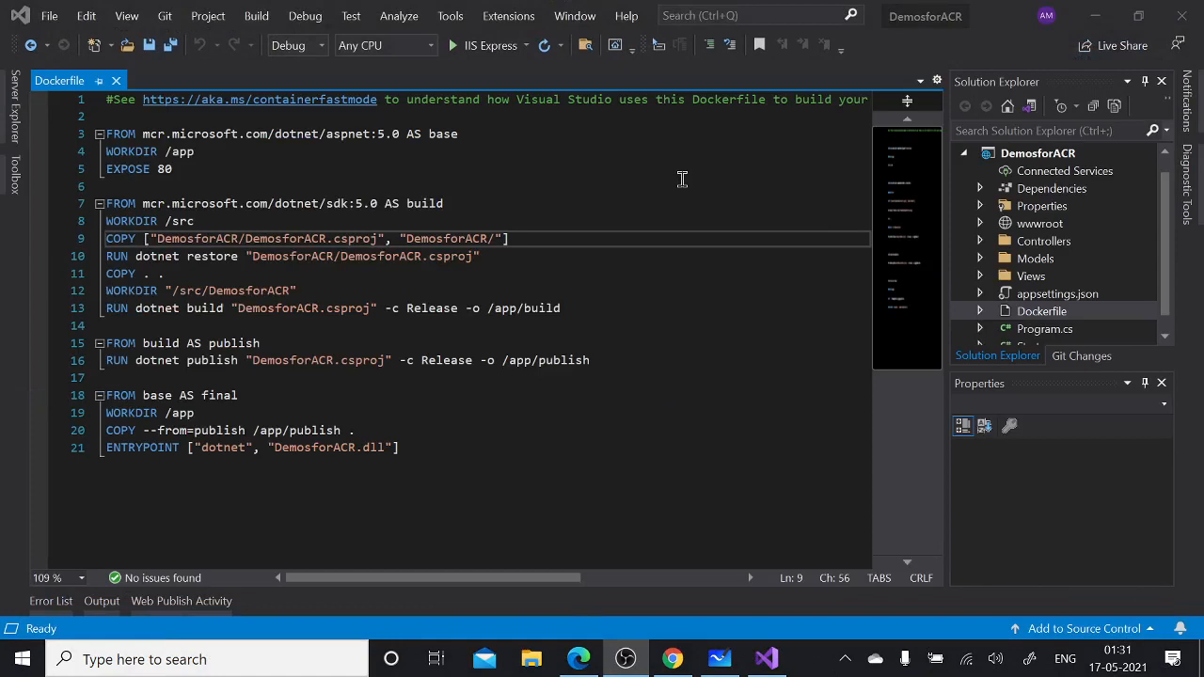
# - Switch to the Azure portal in Chrome and start creating a Container Registry from the Containers resource category
pyautogui.click(679, 661)
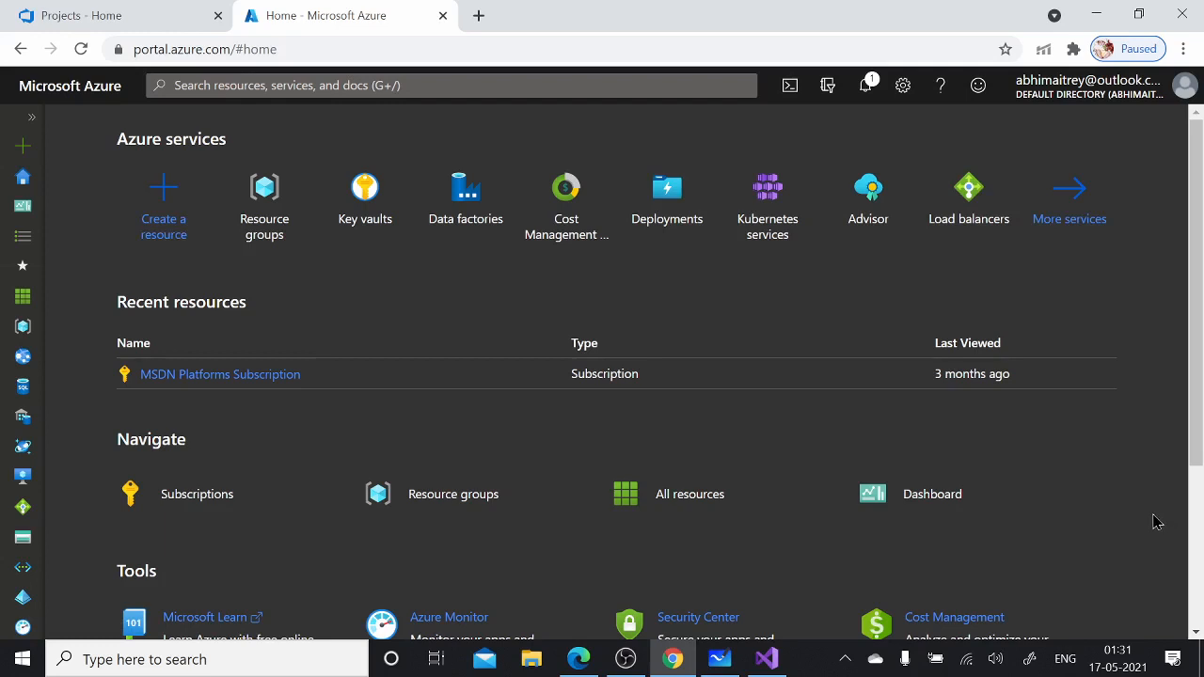
pyautogui.click(182, 190)
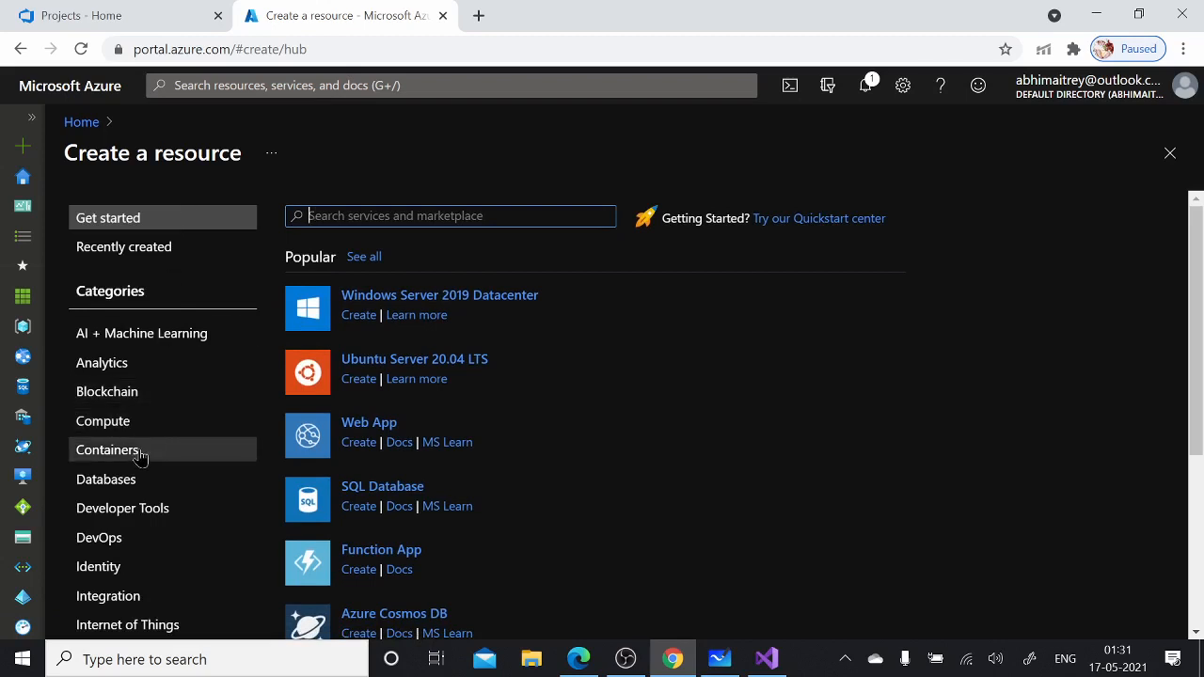
pyautogui.click(140, 457)
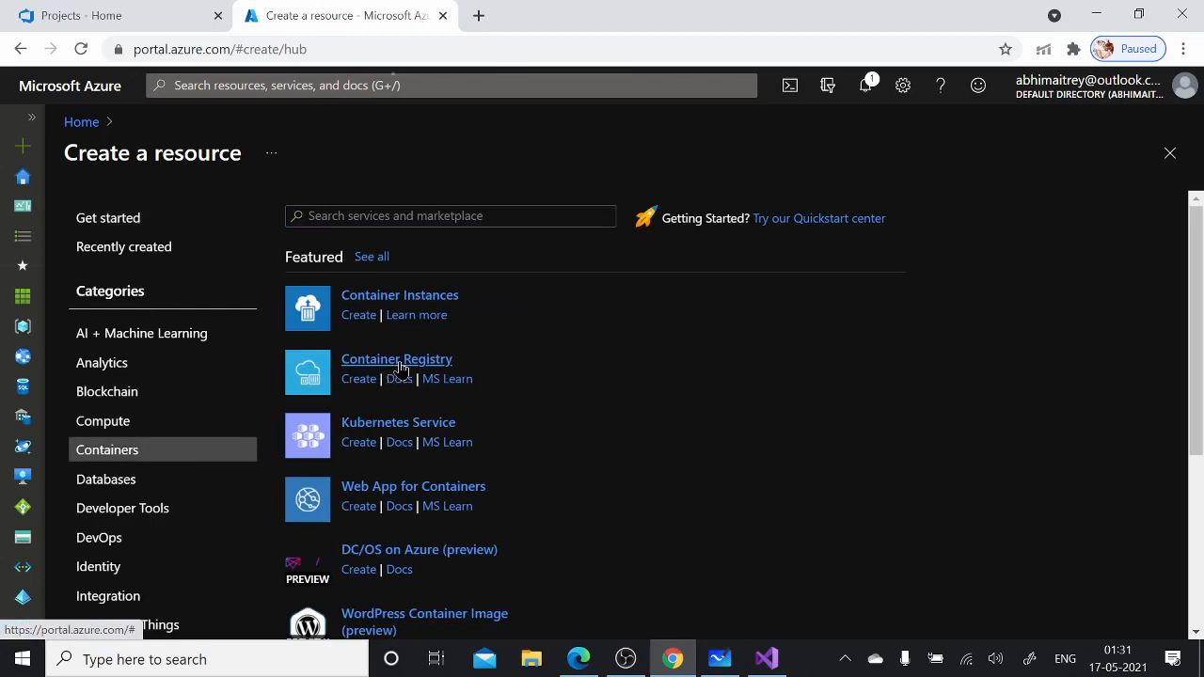
pyautogui.click(400, 367)
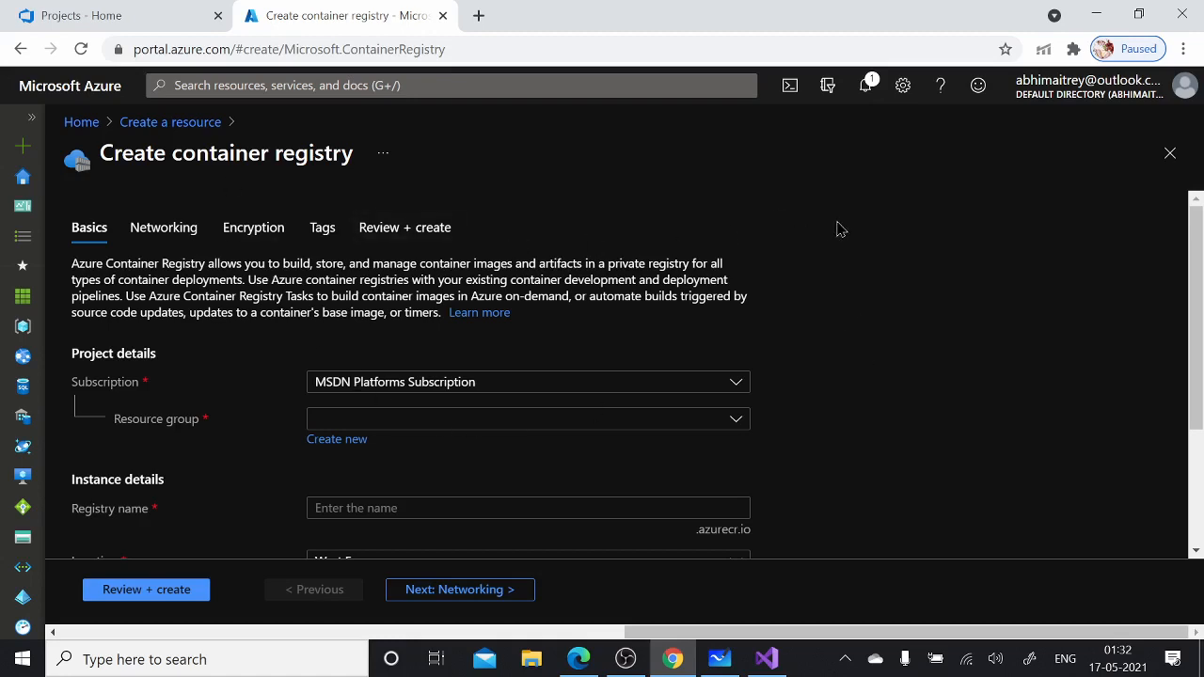
# - Create a new resource group named acr-demo for the container registry
pyautogui.scroll(-2, 839, 231)
pyautogui.scroll(1, 838, 229)
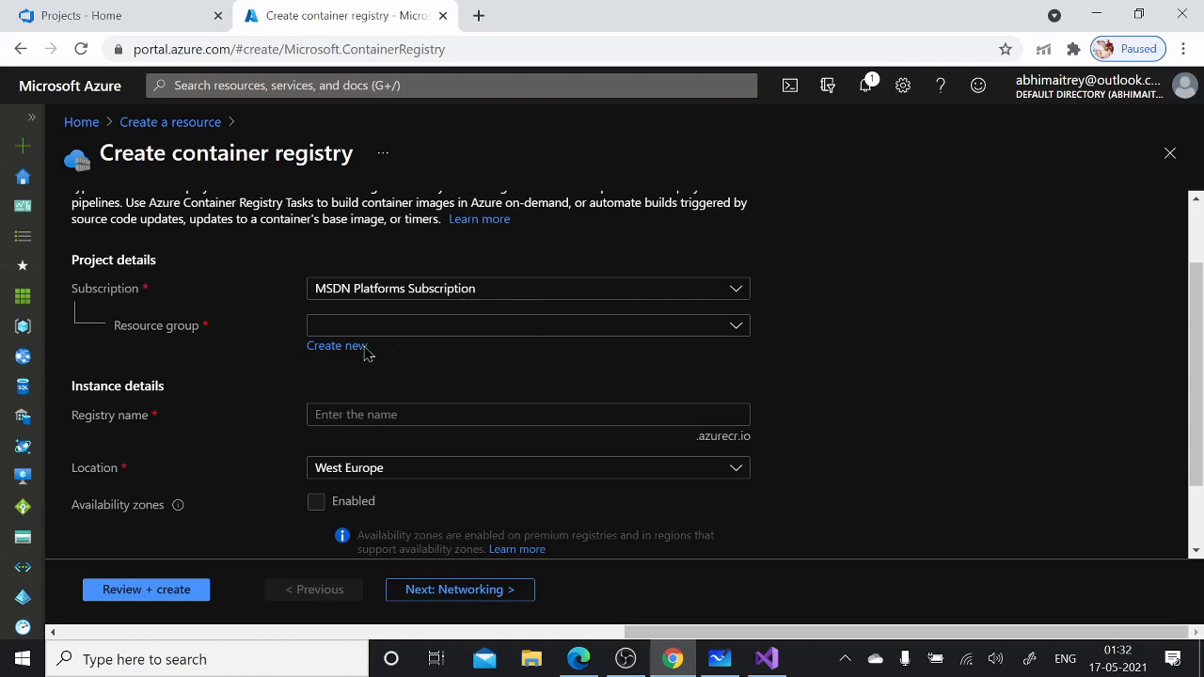
pyautogui.click(482, 331)
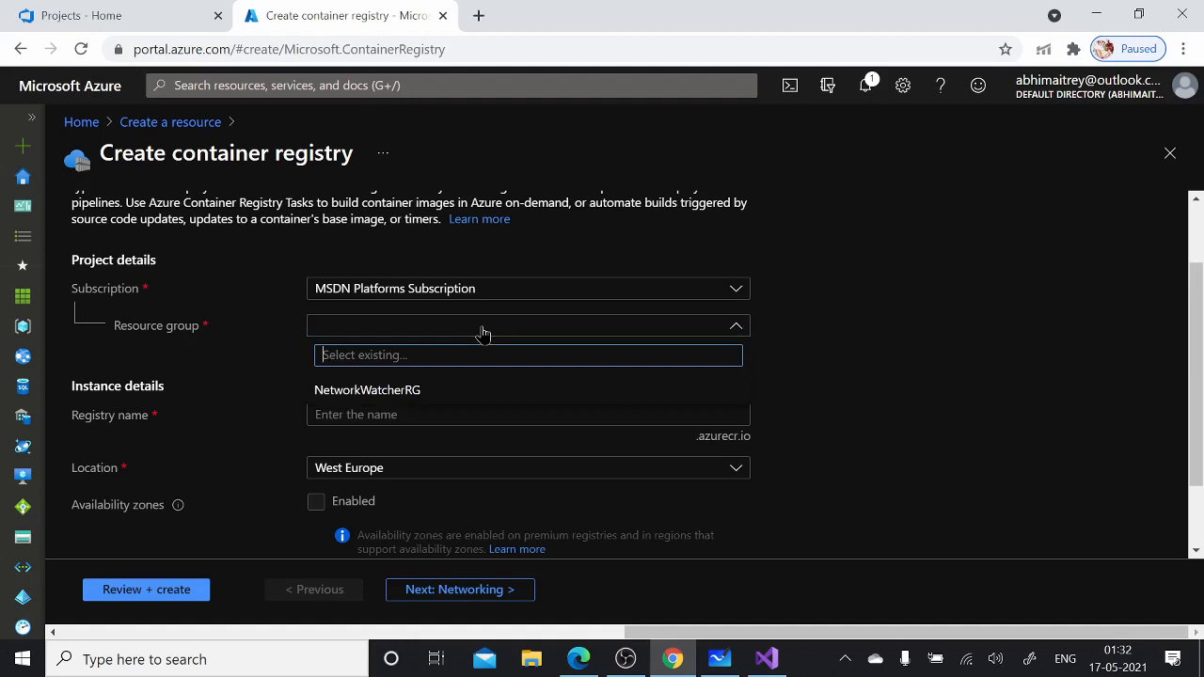
pyautogui.click(828, 356)
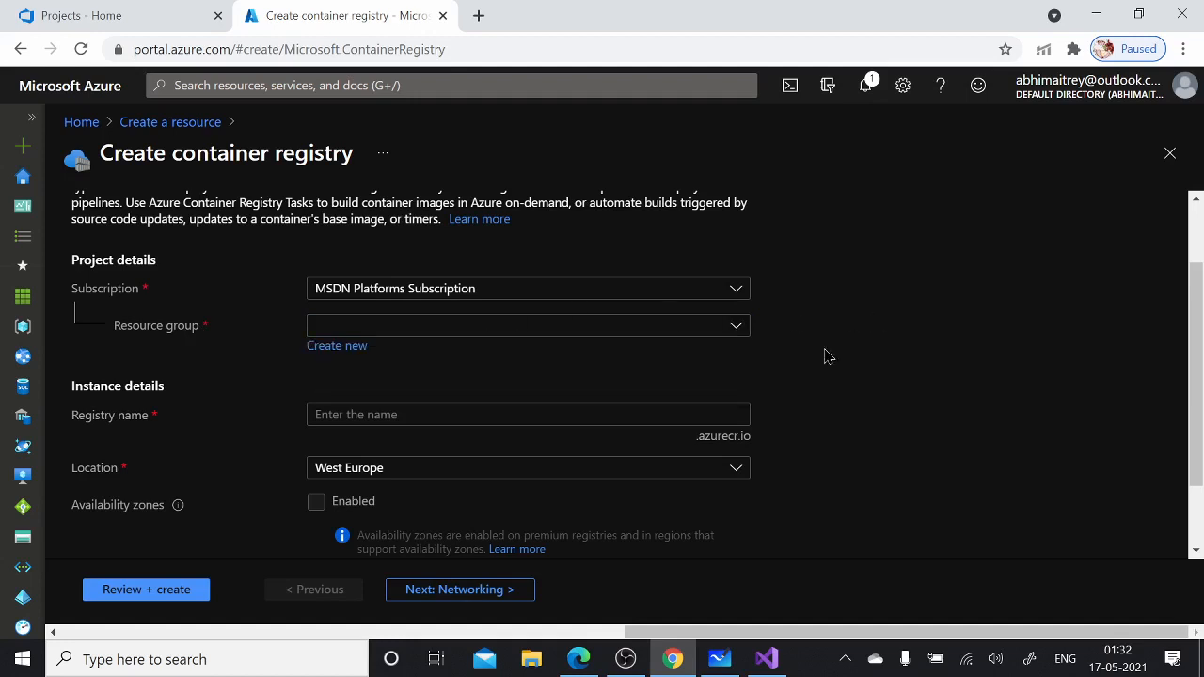
pyautogui.click(358, 352)
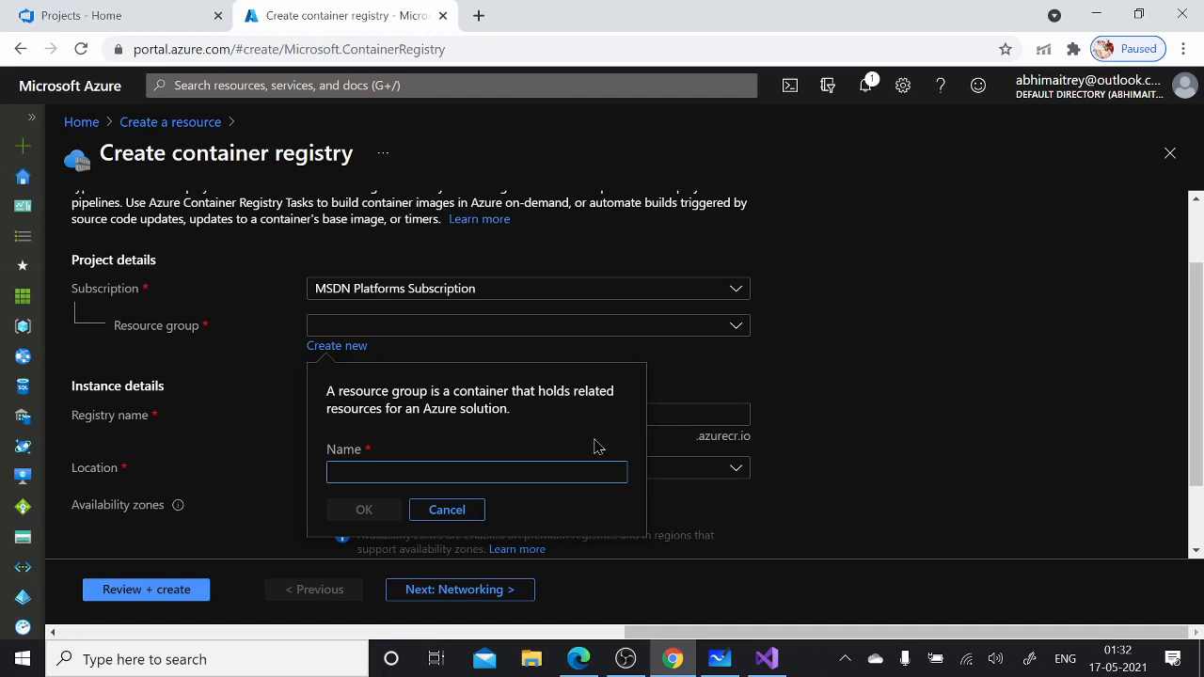
pyautogui.write('a')
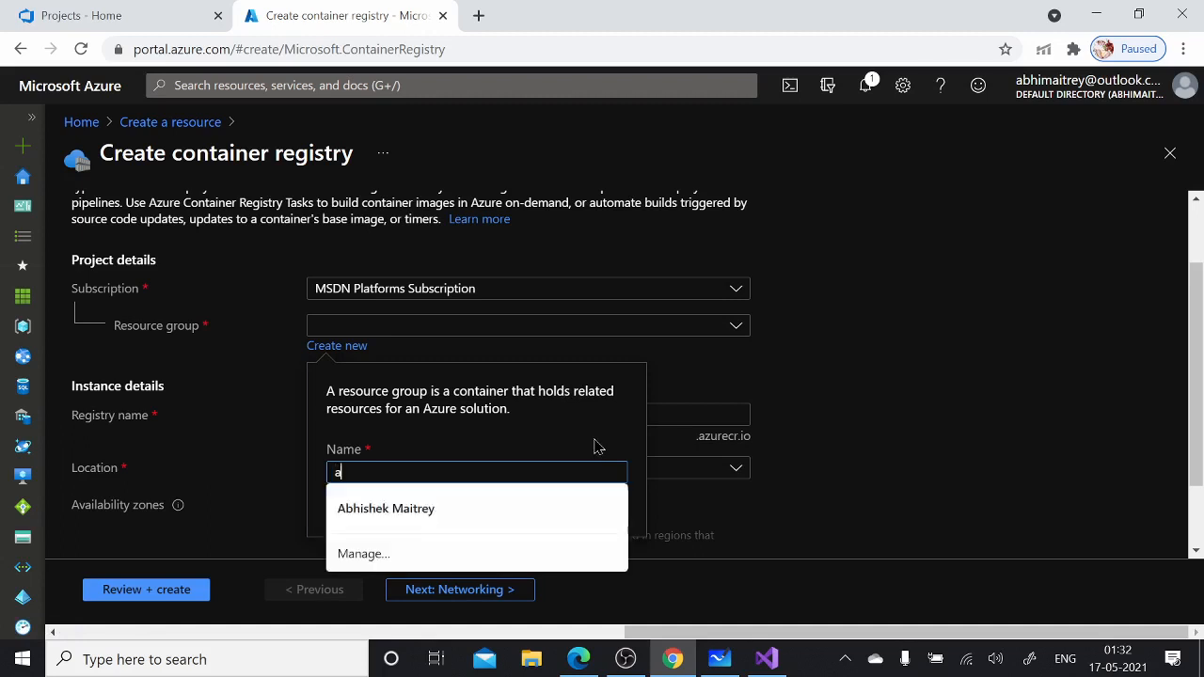
pyautogui.write('cr-demo')
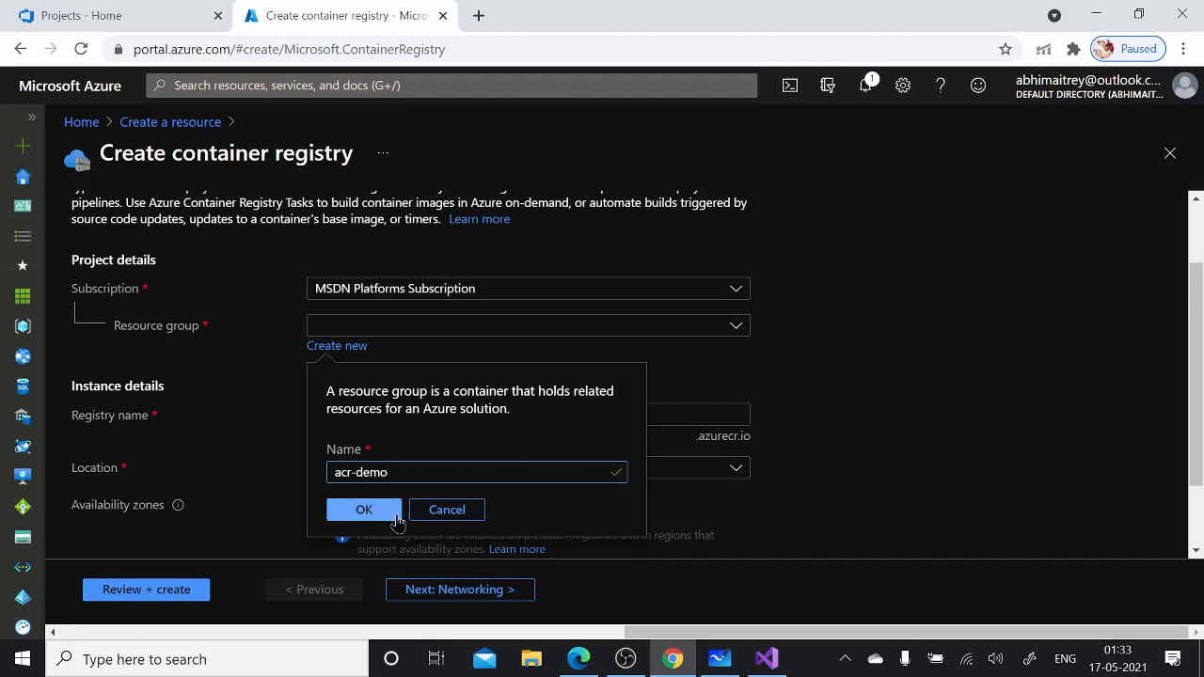
pyautogui.click(382, 514)
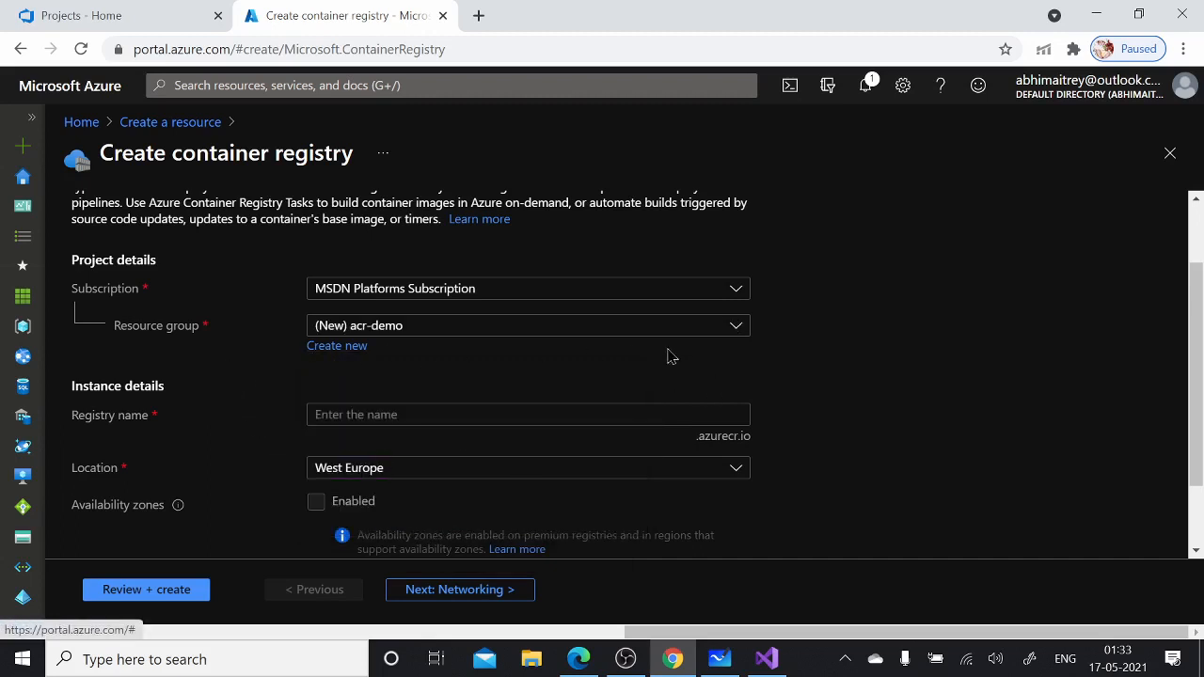
# - Name the container registry acrdemoreg
pyautogui.click(353, 414)
pyautogui.click(849, 399)
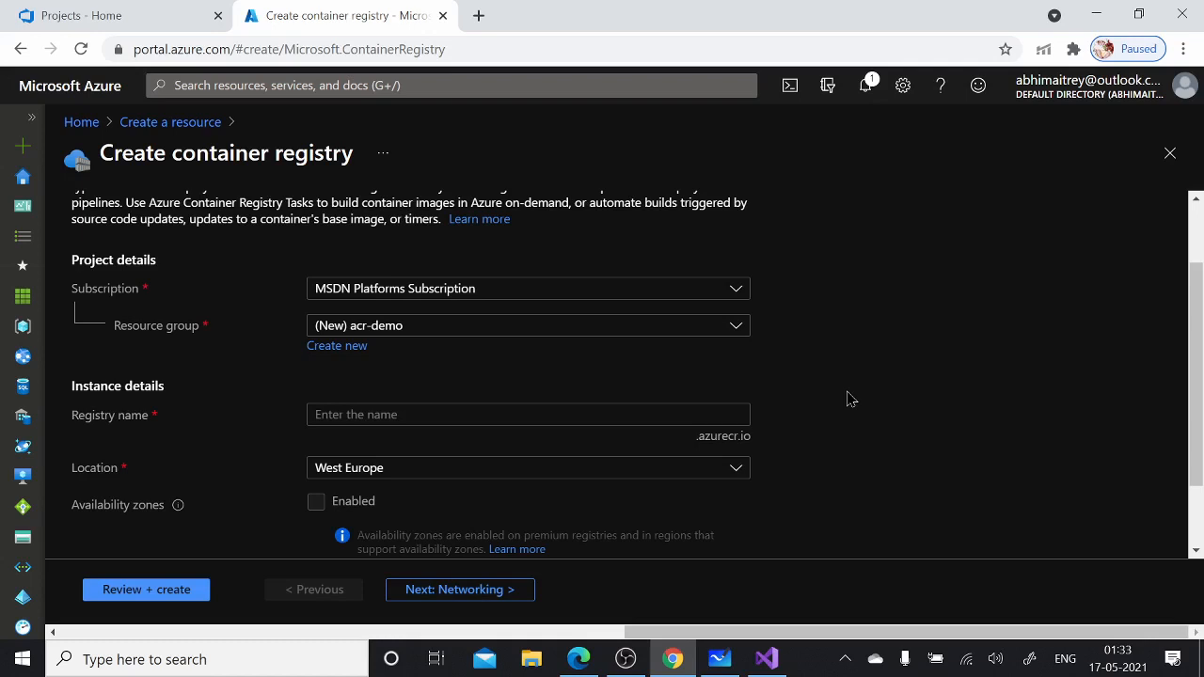
pyautogui.click(726, 420)
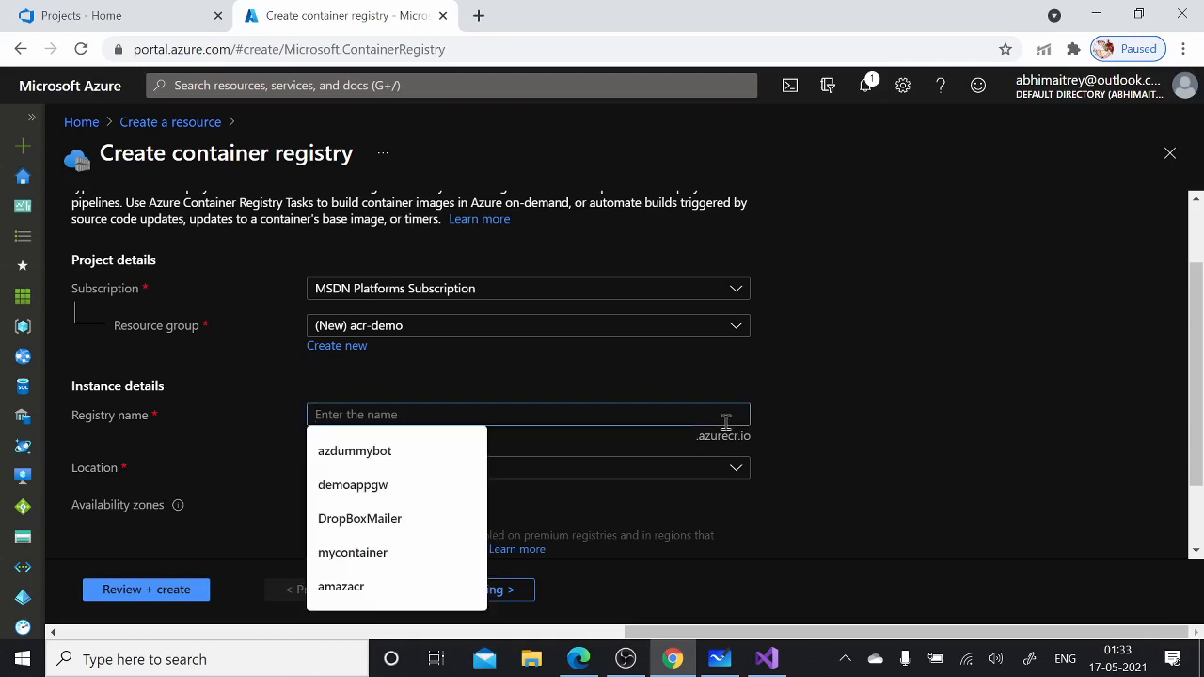
pyautogui.write('acrd')
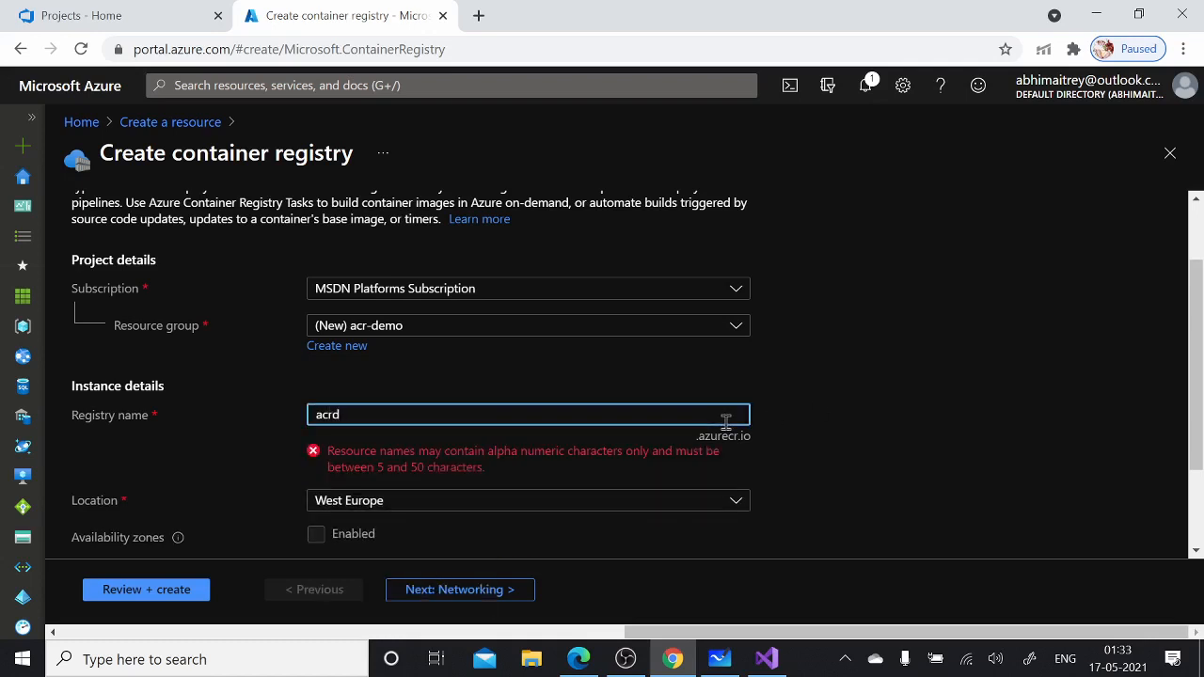
pyautogui.write('emor')
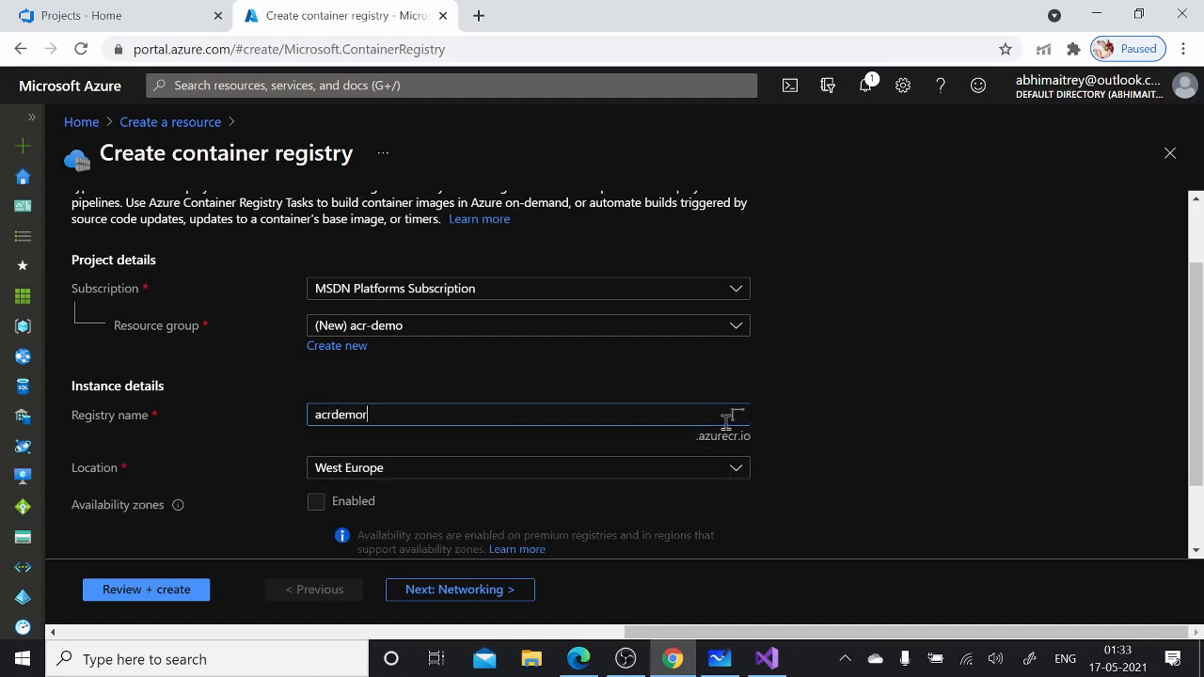
pyautogui.write('eg')
# - Set the container registry's location to East US 2
pyautogui.scroll(-2, 847, 409)
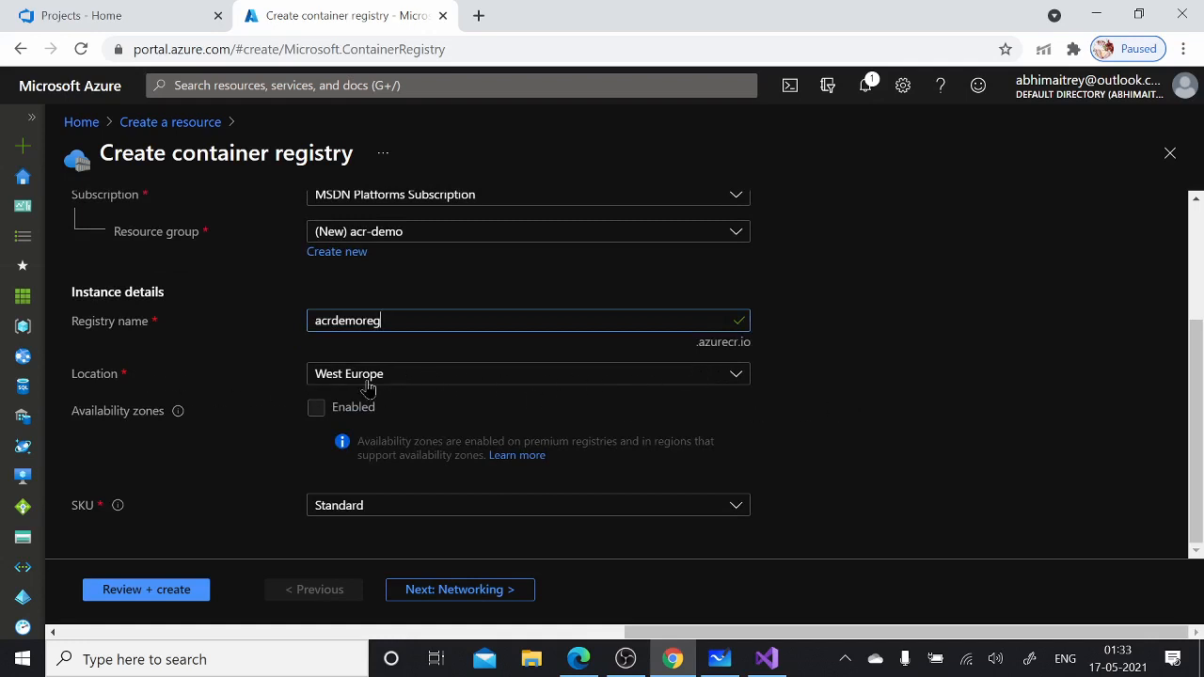
pyautogui.click(724, 381)
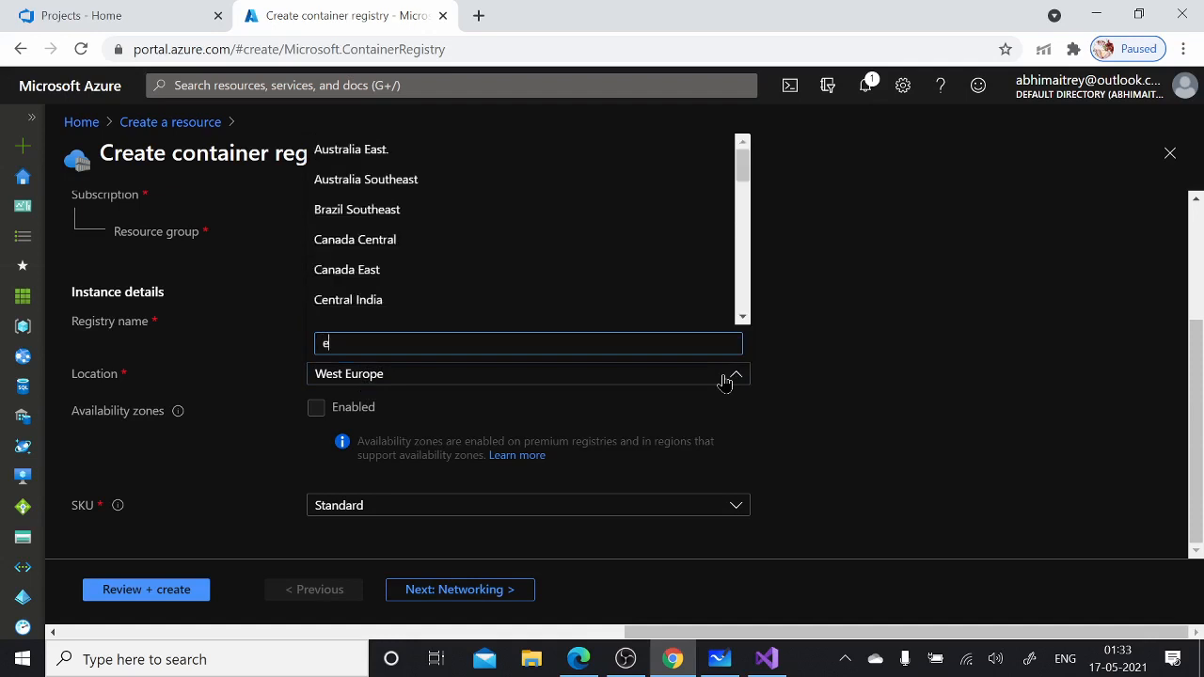
pyautogui.write('east us')
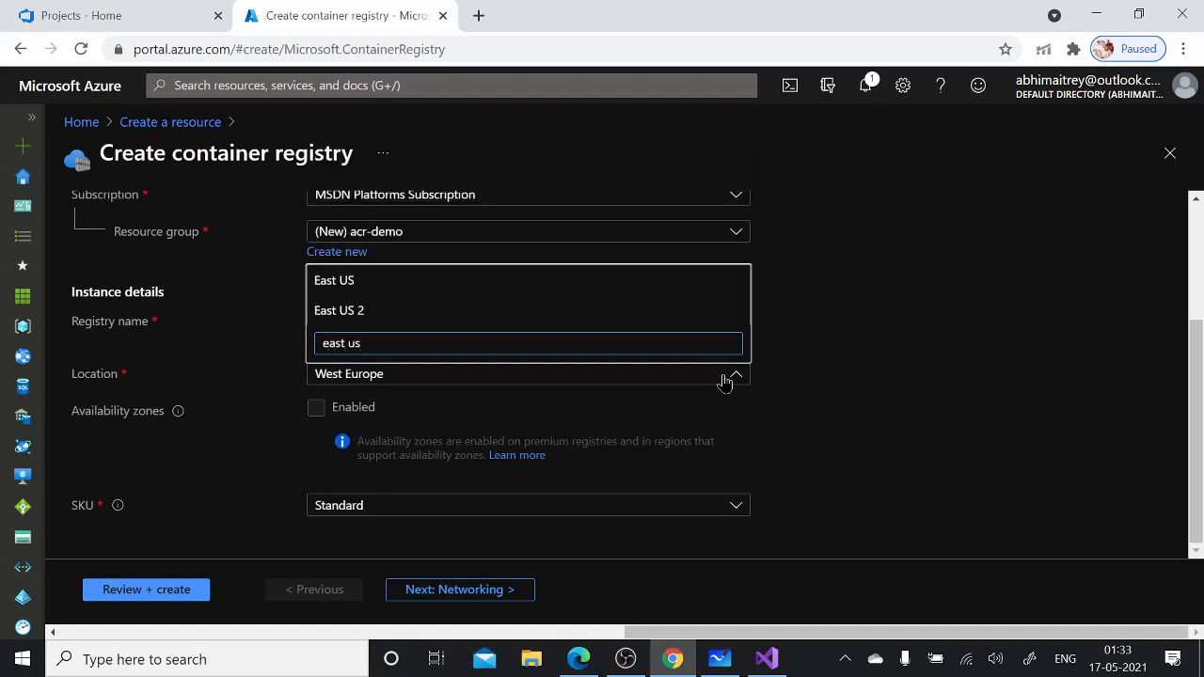
pyautogui.click(400, 312)
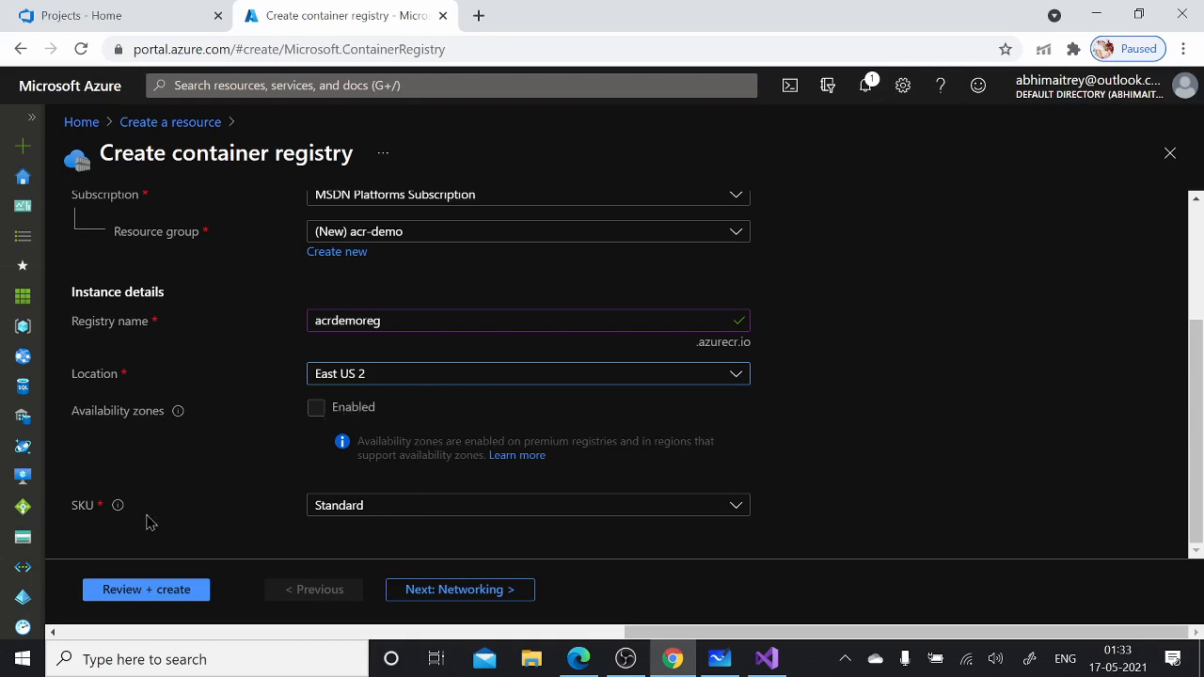
# - Keep the Standard SKU and the public endpoint connectivity, then validate and create the container registry
pyautogui.click(365, 513)
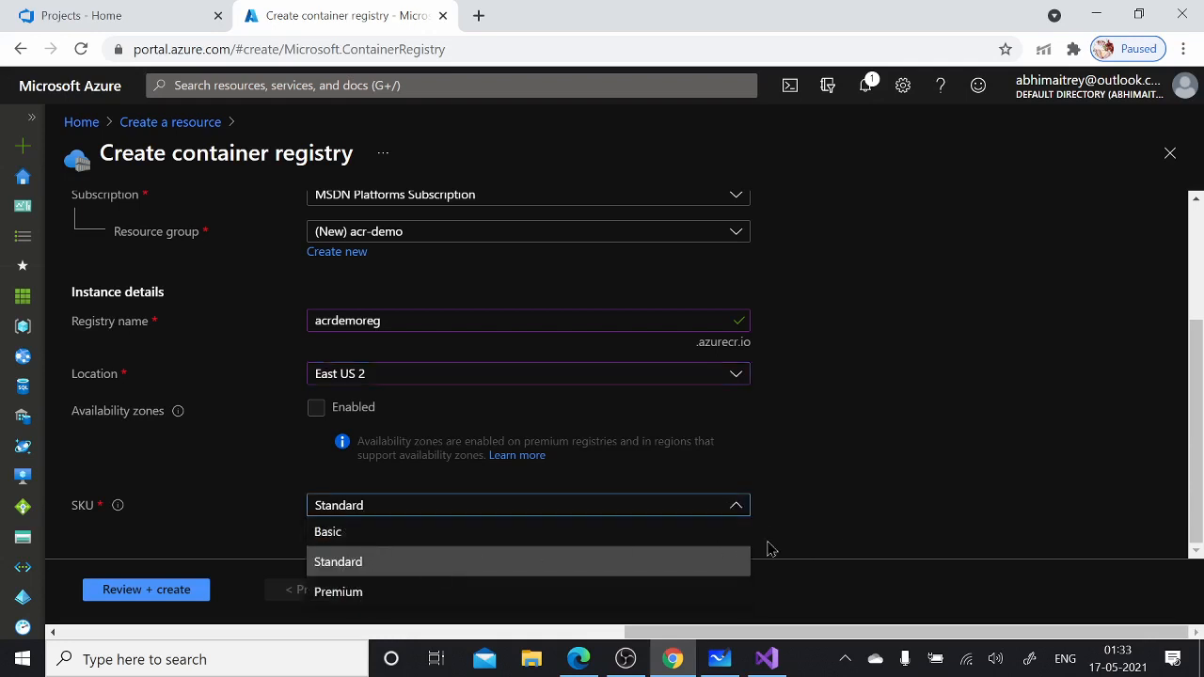
pyautogui.click(661, 570)
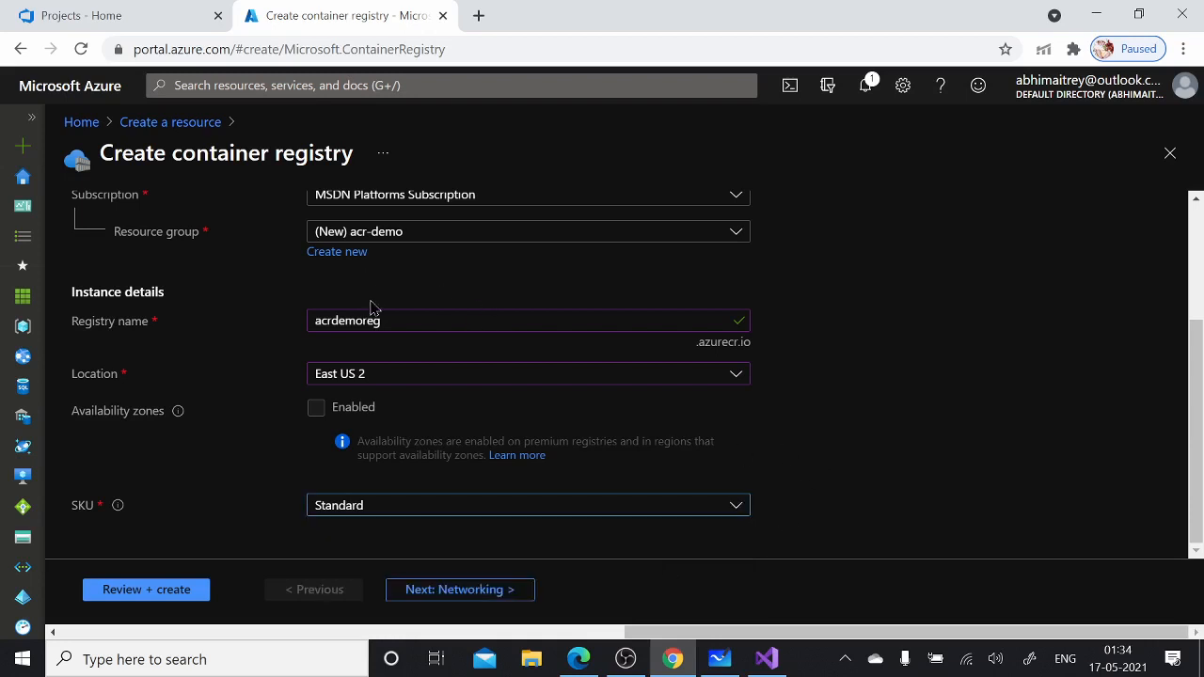
pyautogui.click(494, 602)
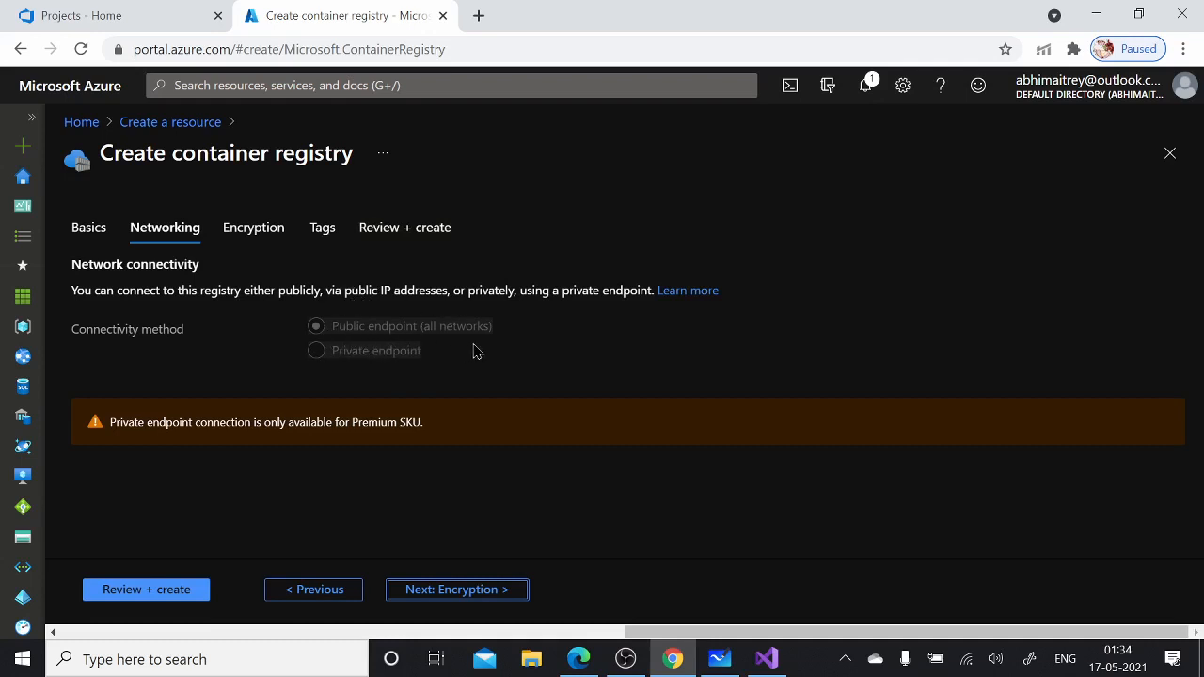
pyautogui.moveTo(355, 423); pyautogui.dragTo(443, 434)
pyautogui.click(434, 463)
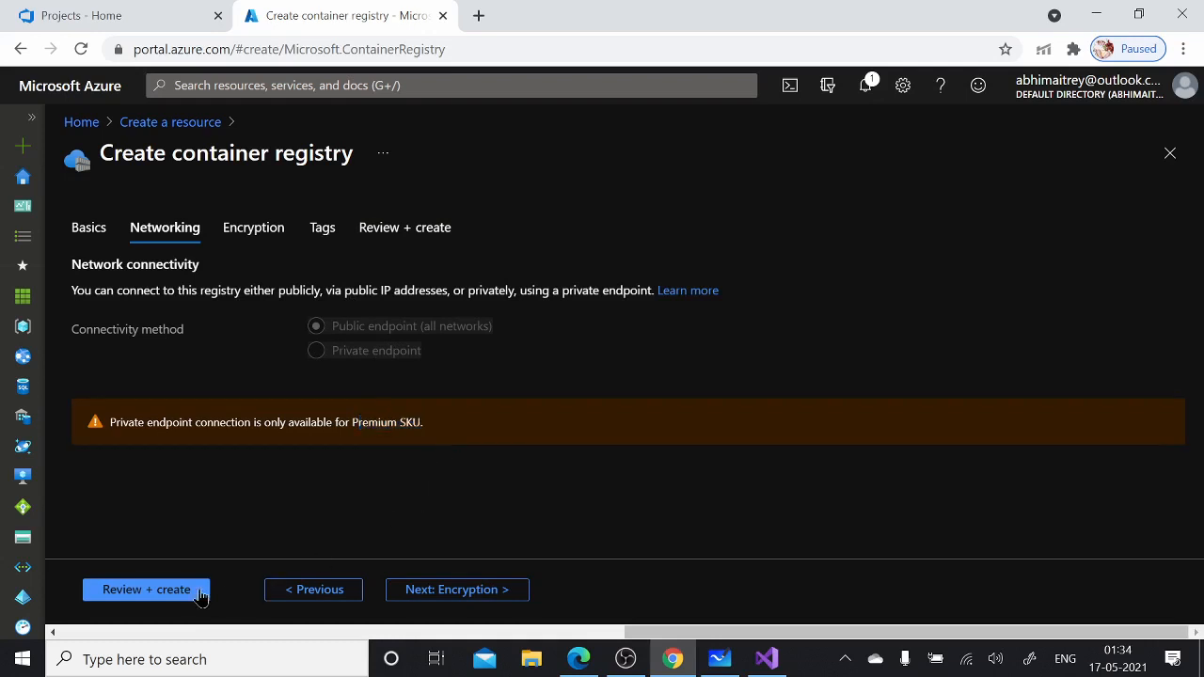
pyautogui.click(190, 593)
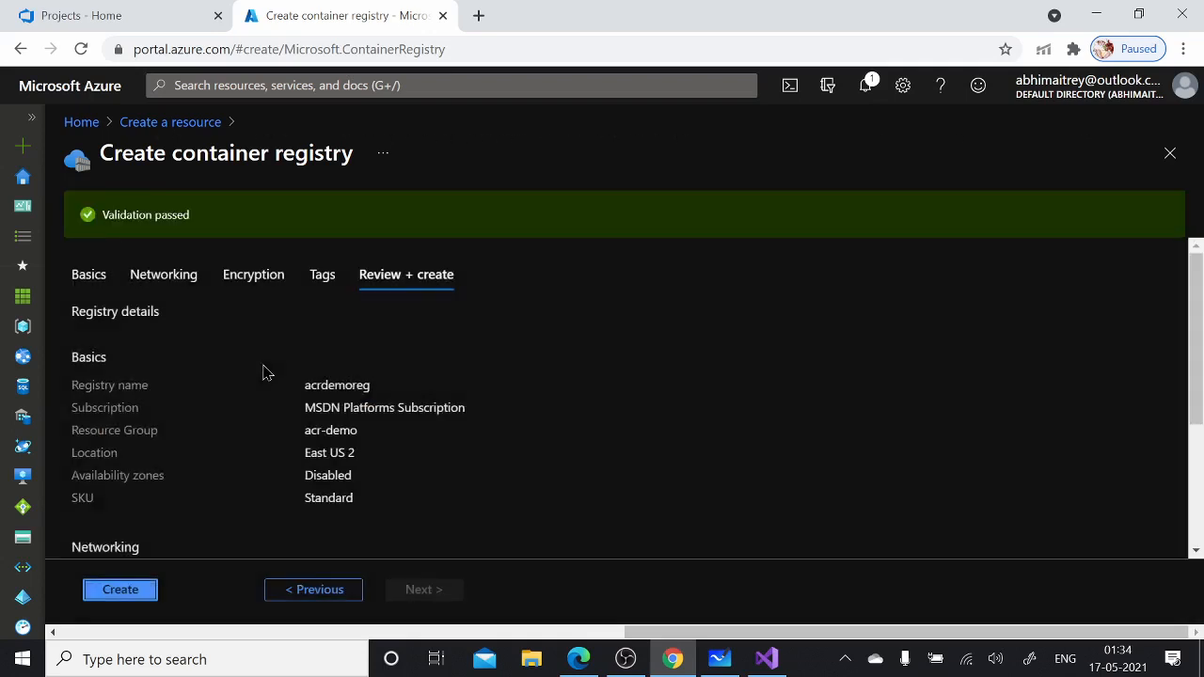
pyautogui.click(137, 590)
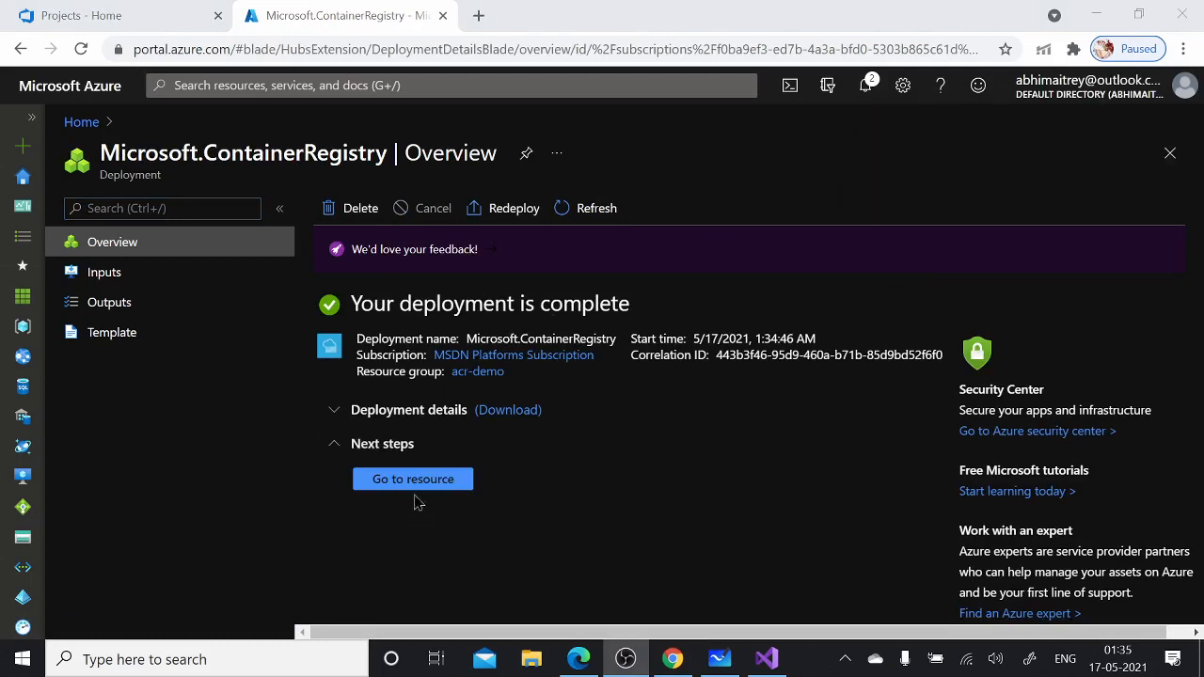
# - Go to the newly deployed acrdemoreg registry and view its repositories
pyautogui.click(440, 486)
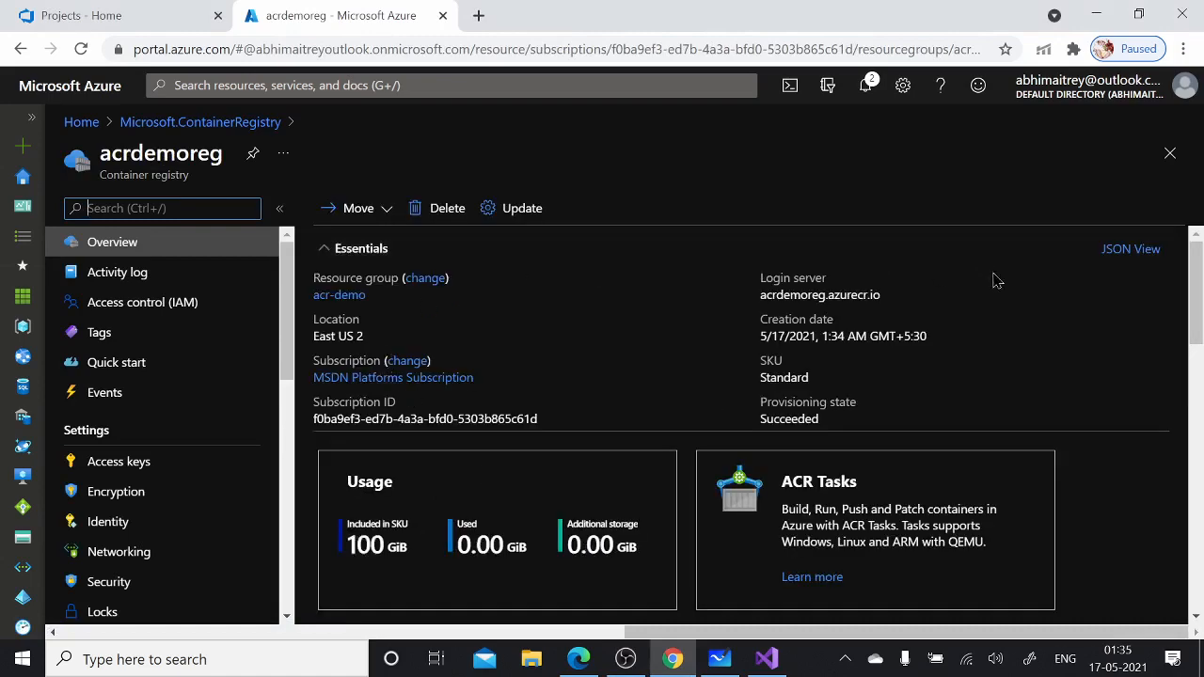
pyautogui.moveTo(1193, 291)
pyautogui.mouseDown()
pyautogui.moveTo(1193, 513)
pyautogui.moveTo(1193, 282)
pyautogui.mouseUp()
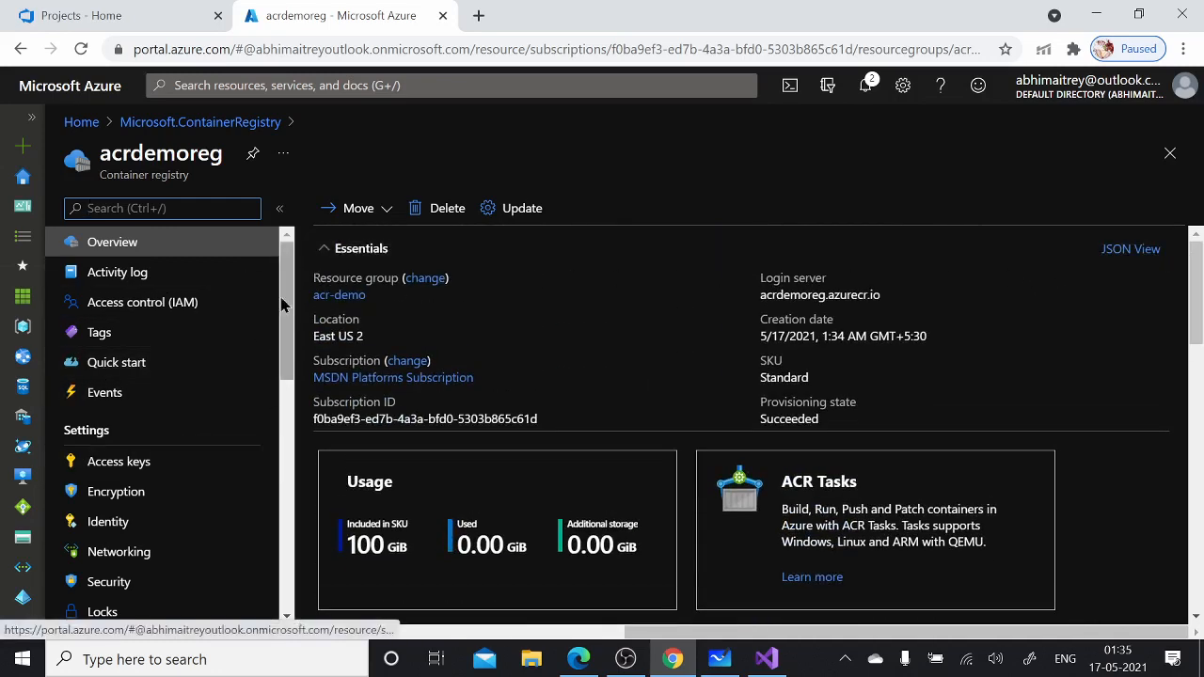
pyautogui.moveTo(280, 304); pyautogui.dragTo(289, 420)
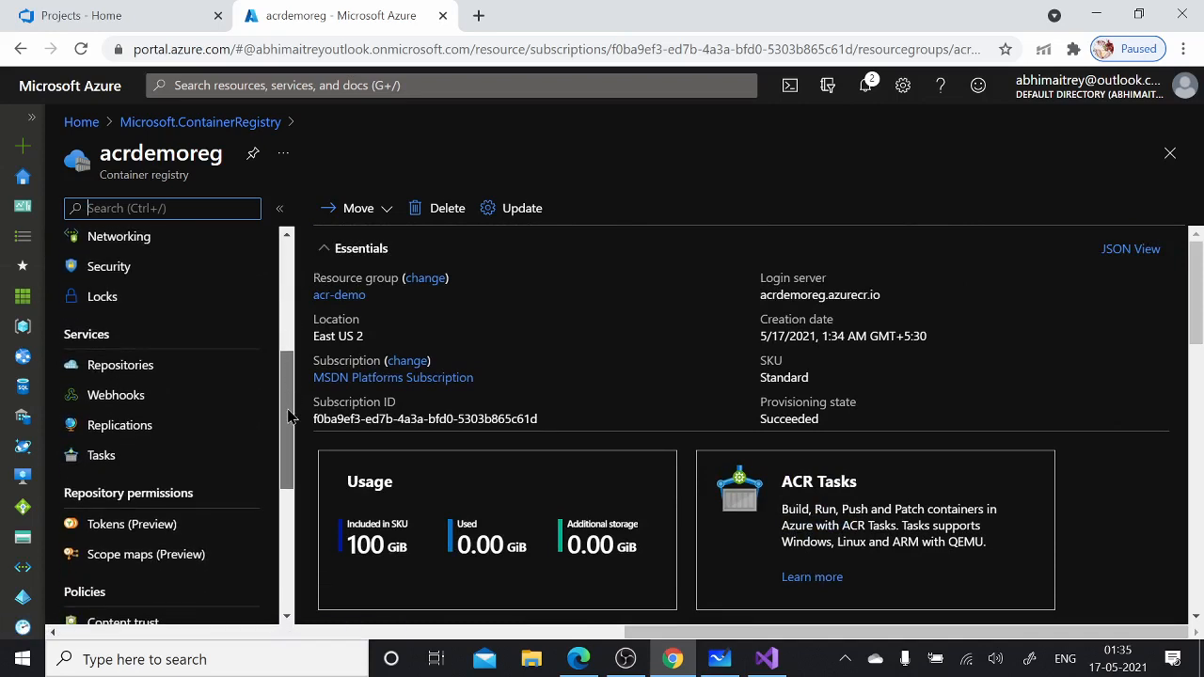
pyautogui.click(132, 373)
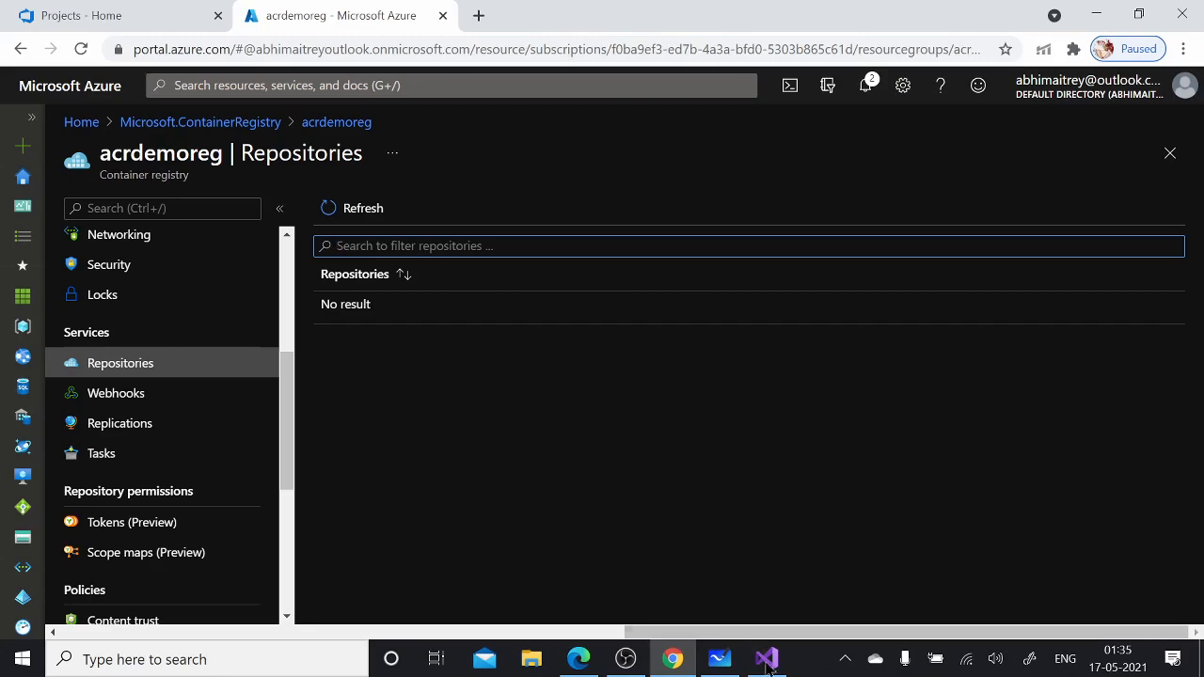
# - Switch to Visual Studio and start publishing the DemosforACR project
pyautogui.click(751, 591)
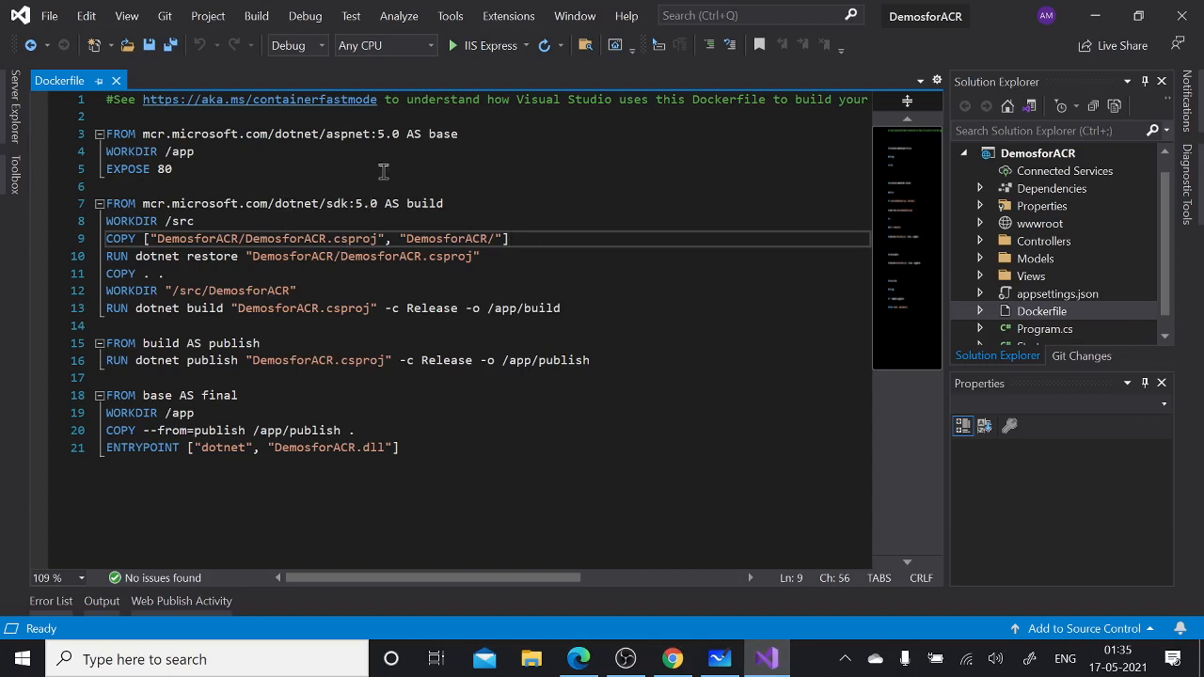
pyautogui.click(1051, 159)
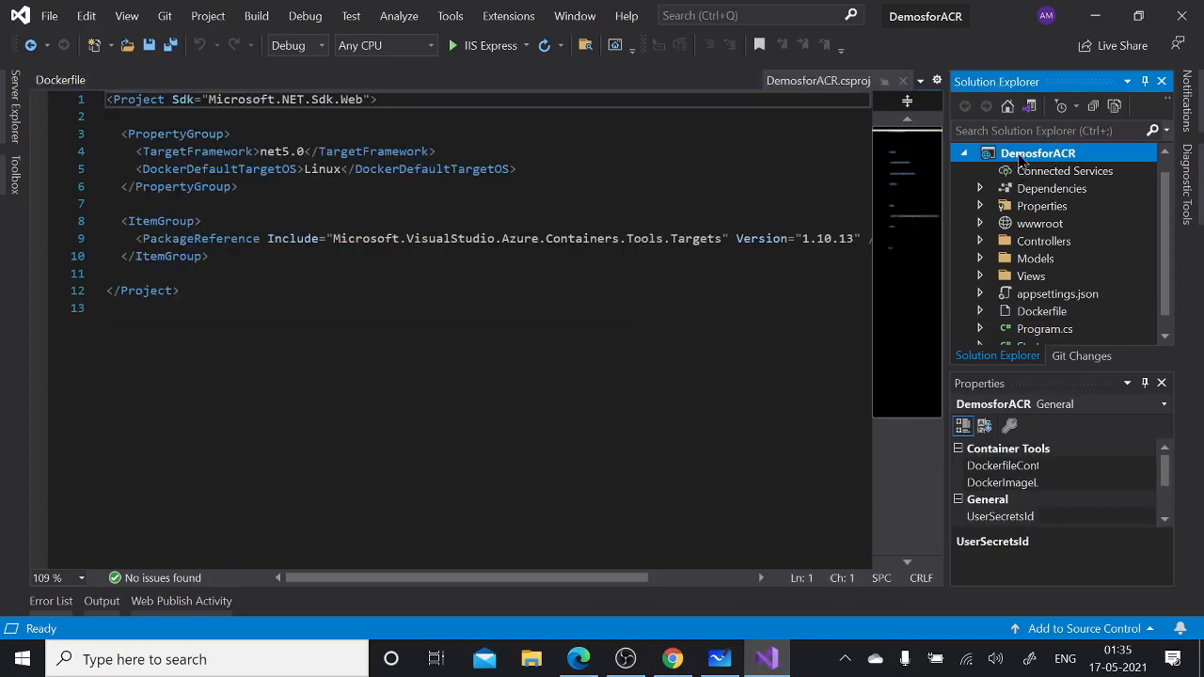
pyautogui.rightClick(1021, 160)
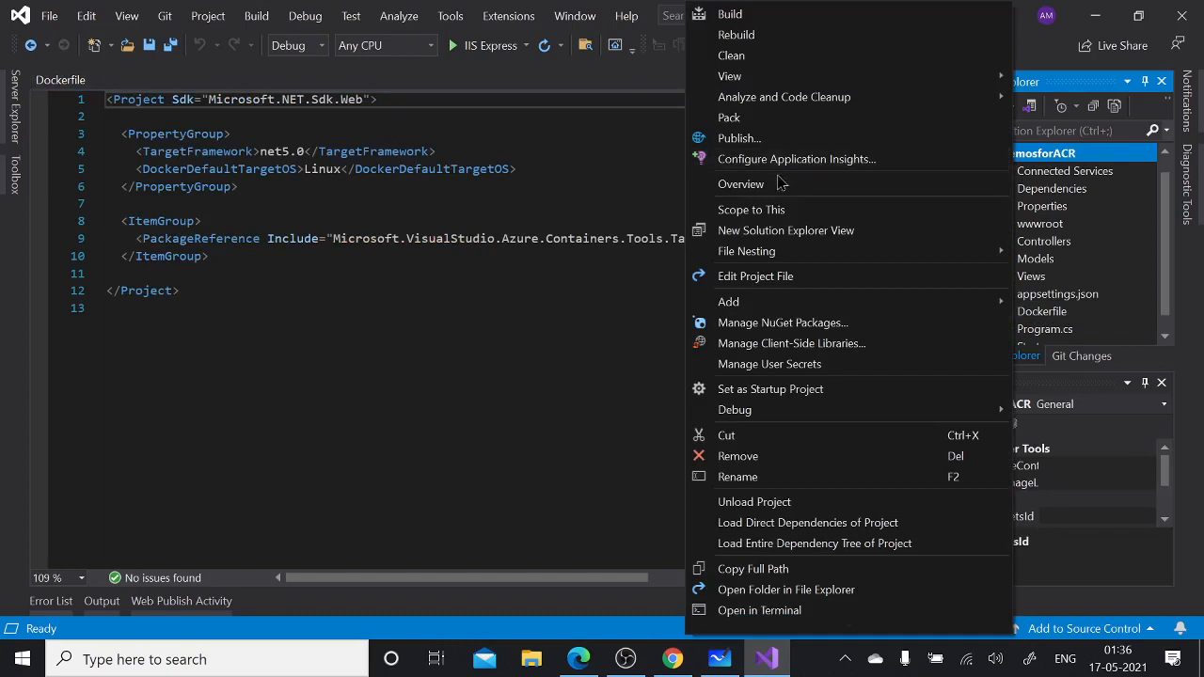
pyautogui.click(738, 138)
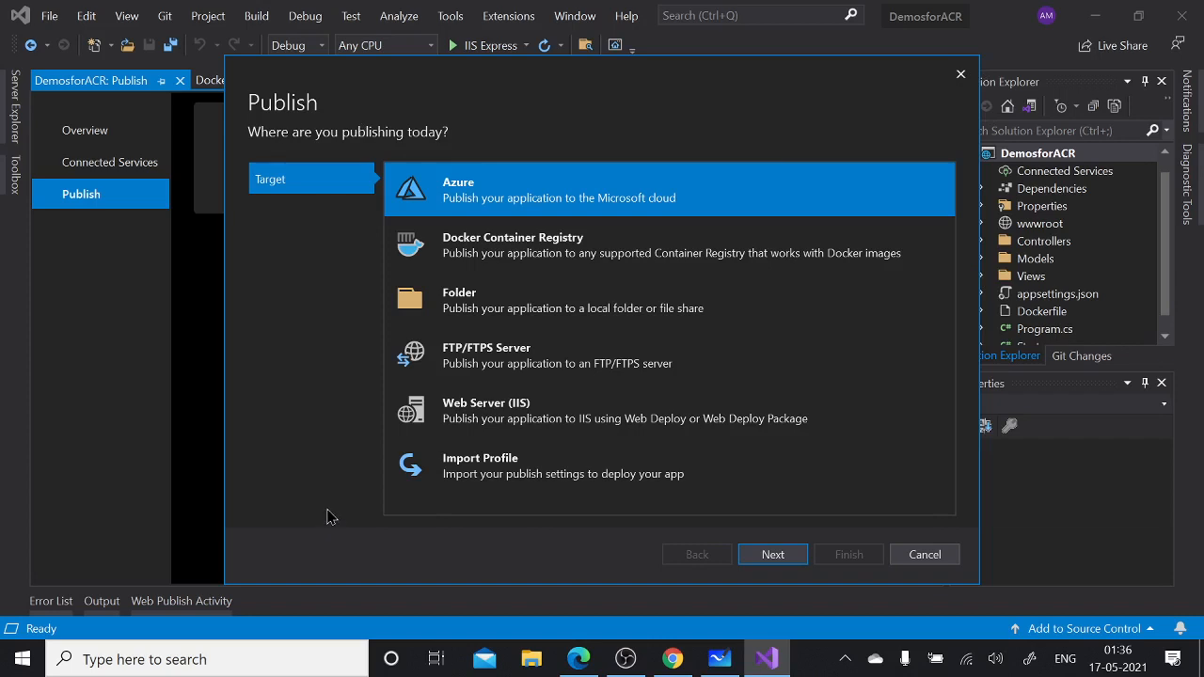
# - Choose Docker Container Registry as the publish target, with Azure Container Registry as the specific target
pyautogui.click(492, 251)
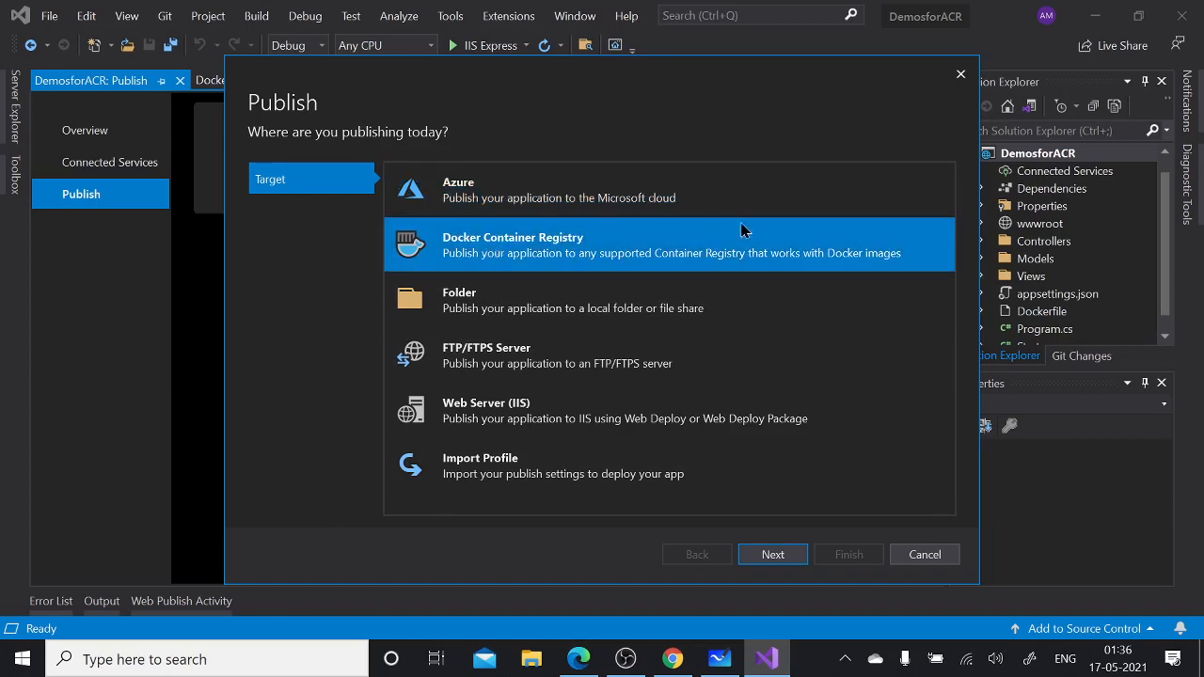
pyautogui.click(791, 558)
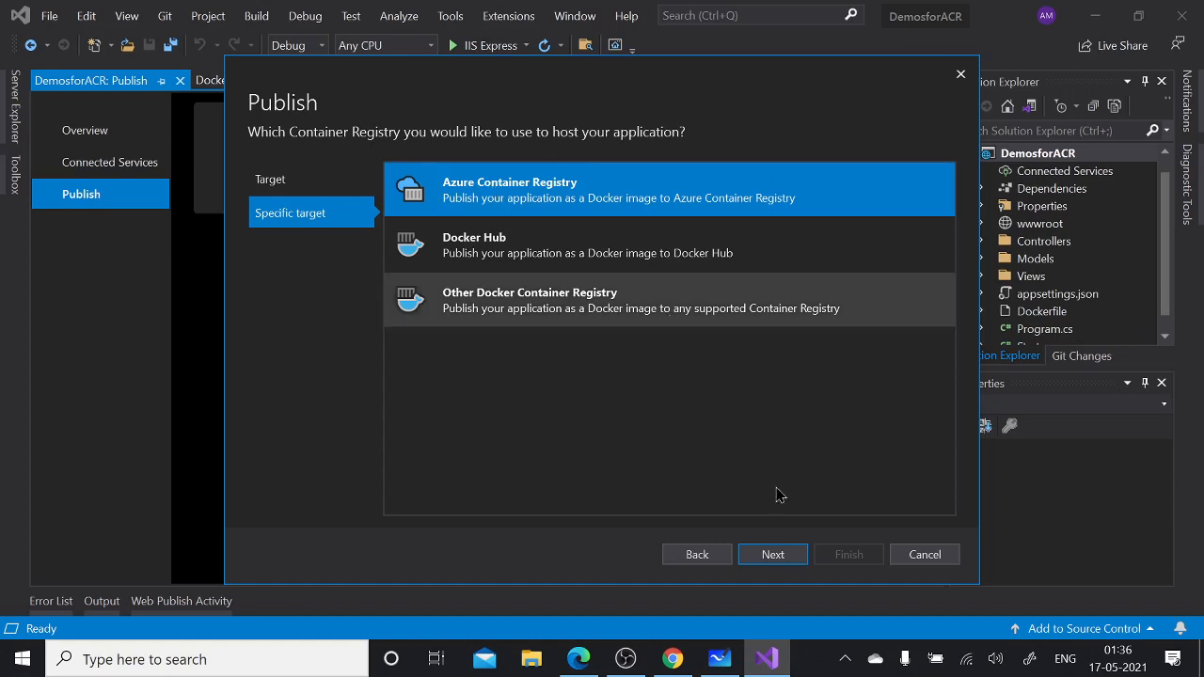
pyautogui.click(791, 555)
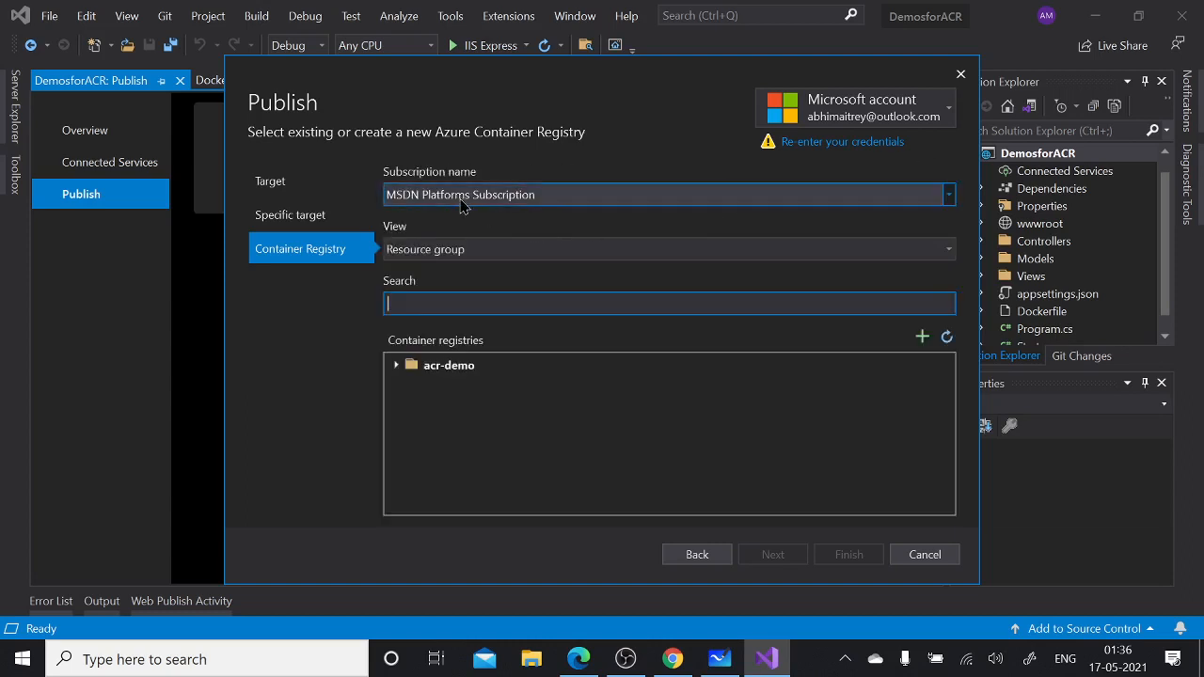
# - Keep the registries grouped by resource group and select acrdemoreg in the acr-demo group
pyautogui.click(497, 253)
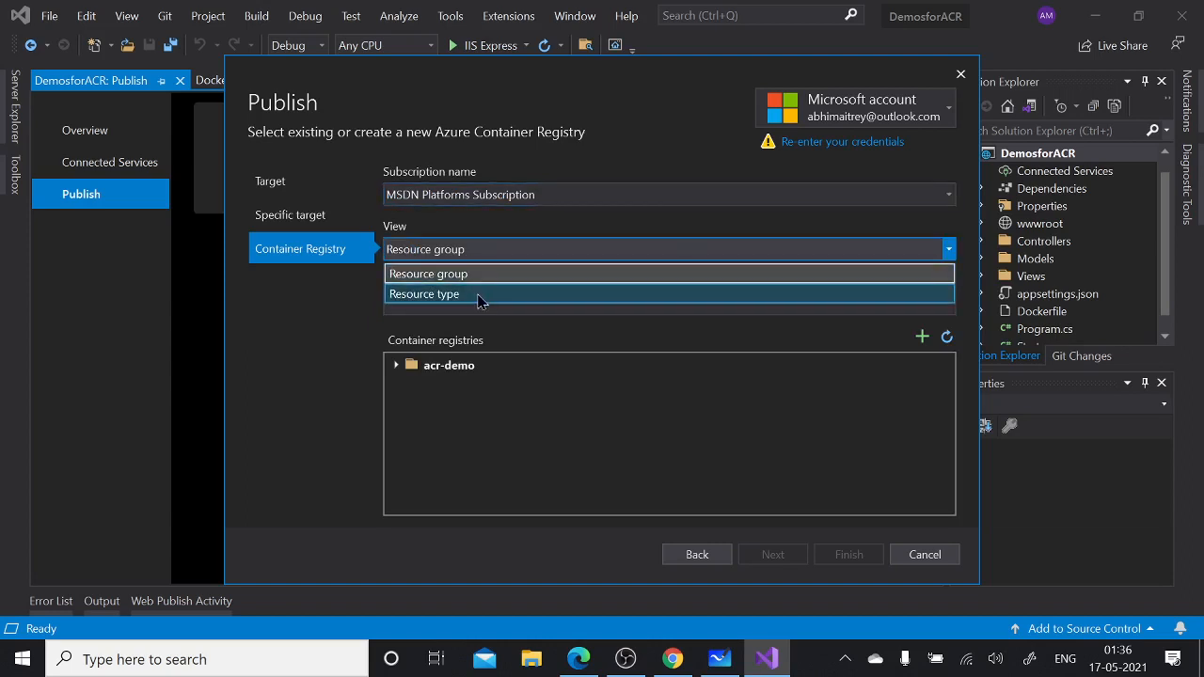
pyautogui.click(510, 275)
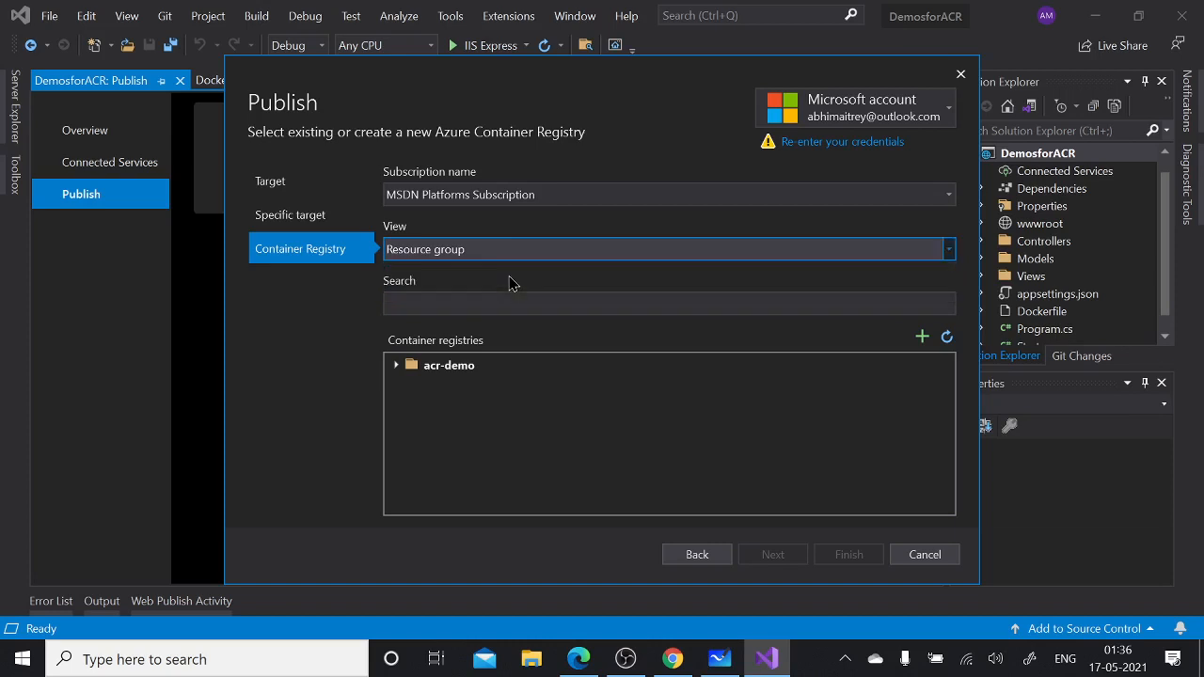
pyautogui.click(397, 366)
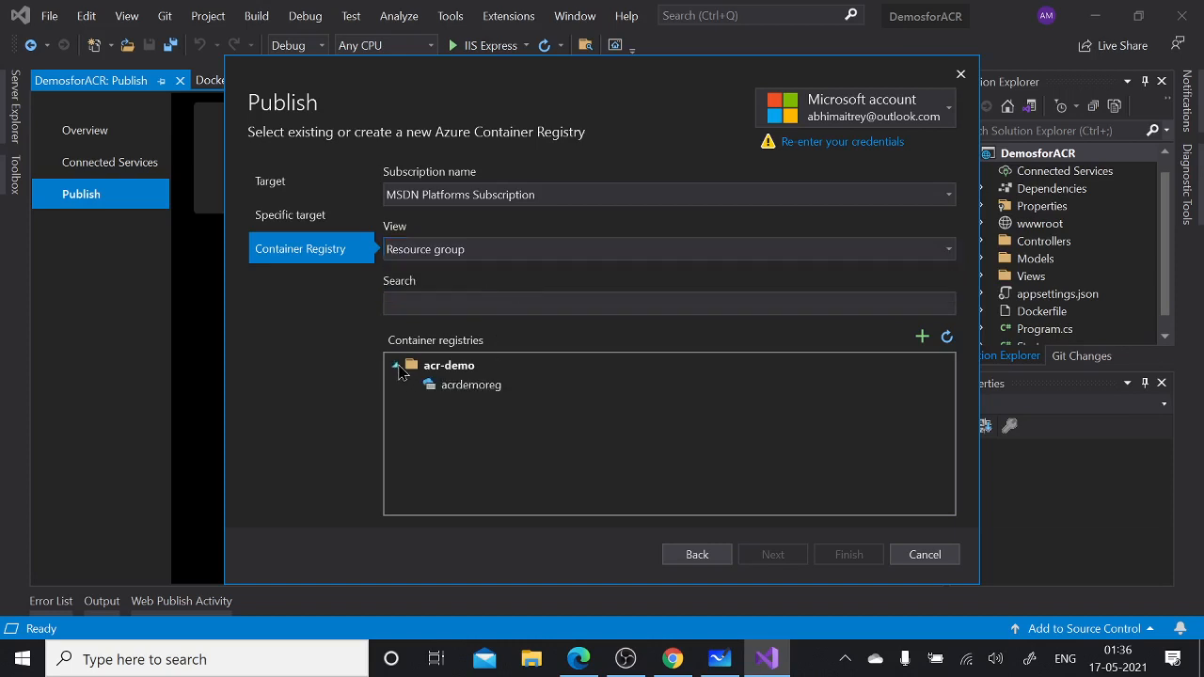
pyautogui.click(463, 385)
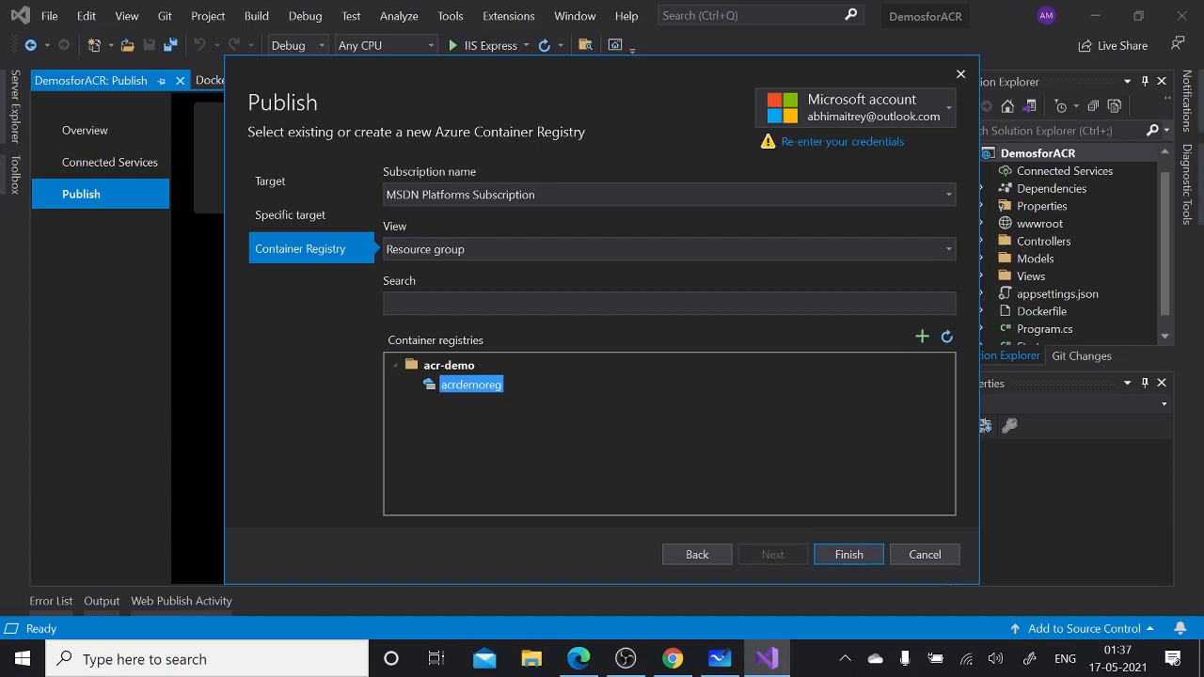
pyautogui.hotkey('alt', 'Tab')
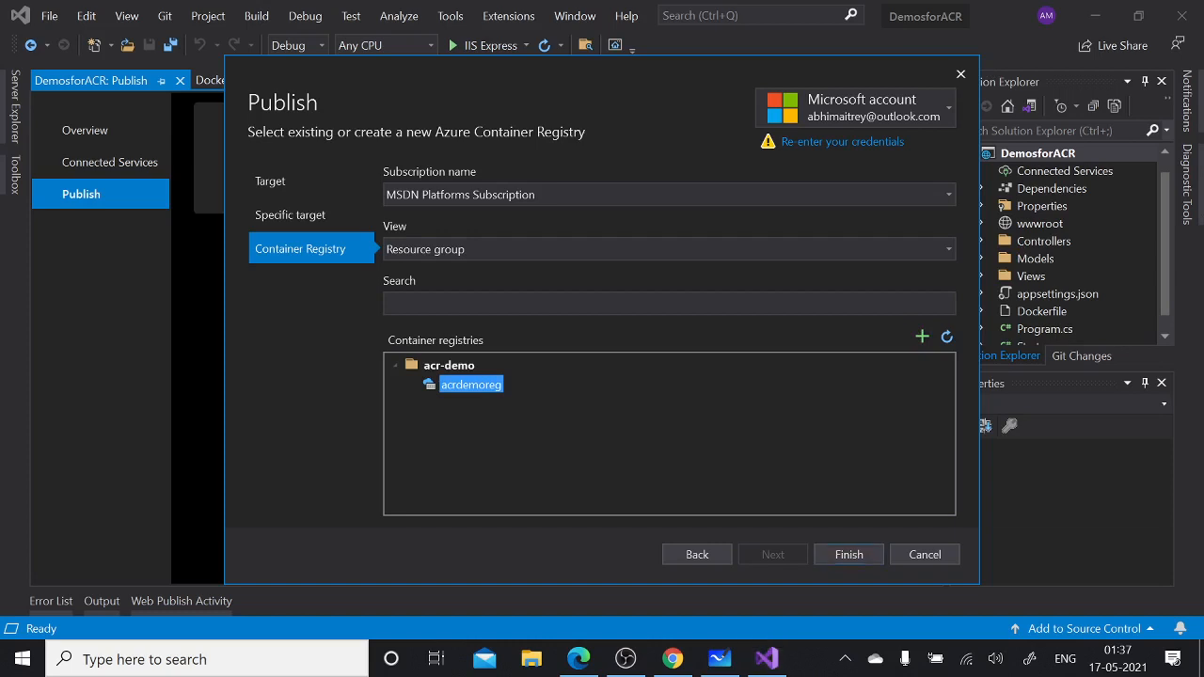
pyautogui.moveTo(892, 322)
pyautogui.mouseDown()
pyautogui.moveTo(935, 379)
pyautogui.moveTo(964, 313)
pyautogui.moveTo(892, 337)
pyautogui.moveTo(930, 324)
pyautogui.mouseUp()
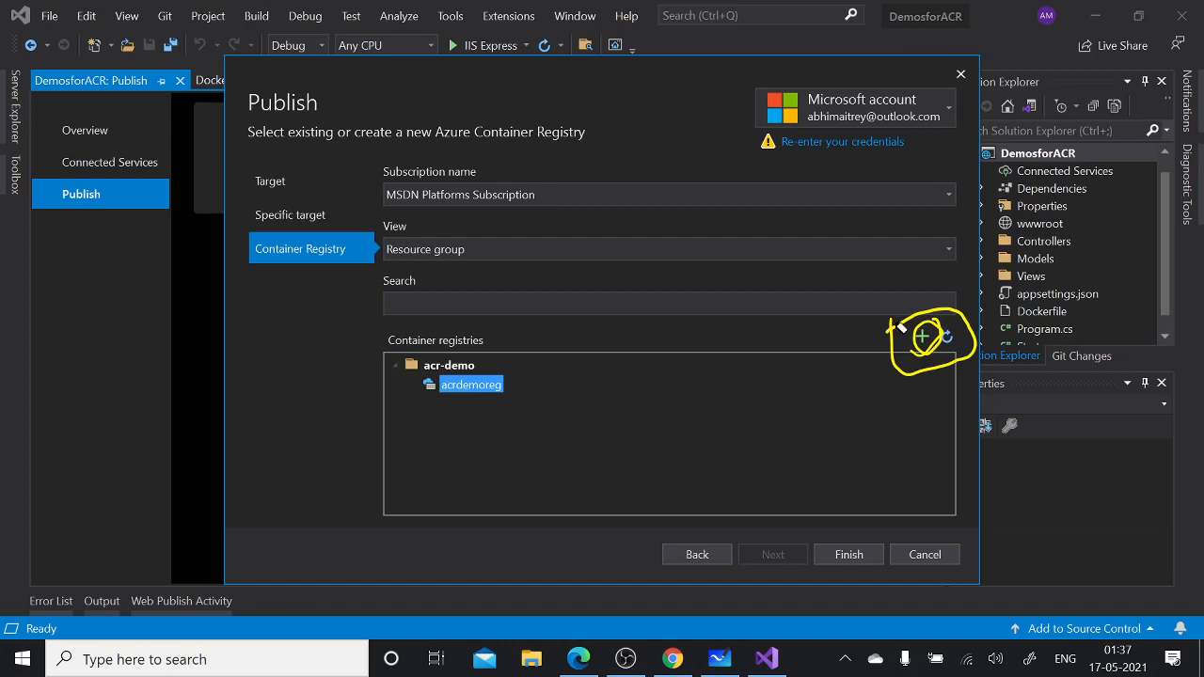
pyautogui.moveTo(894, 325)
pyautogui.mouseDown()
pyautogui.moveTo(938, 320)
pyautogui.moveTo(963, 332)
pyautogui.mouseUp()
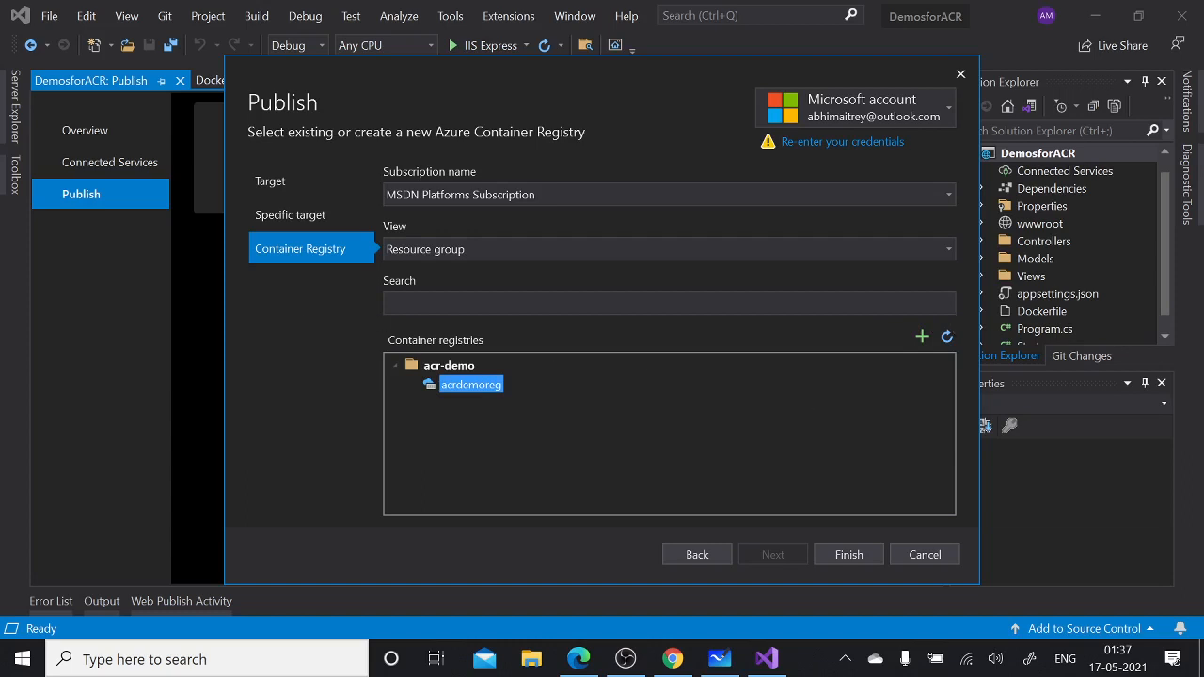
# - Finish the publish profile for acrdemoreg and publish the app to the Azure Container Registry
pyautogui.click(849, 557)
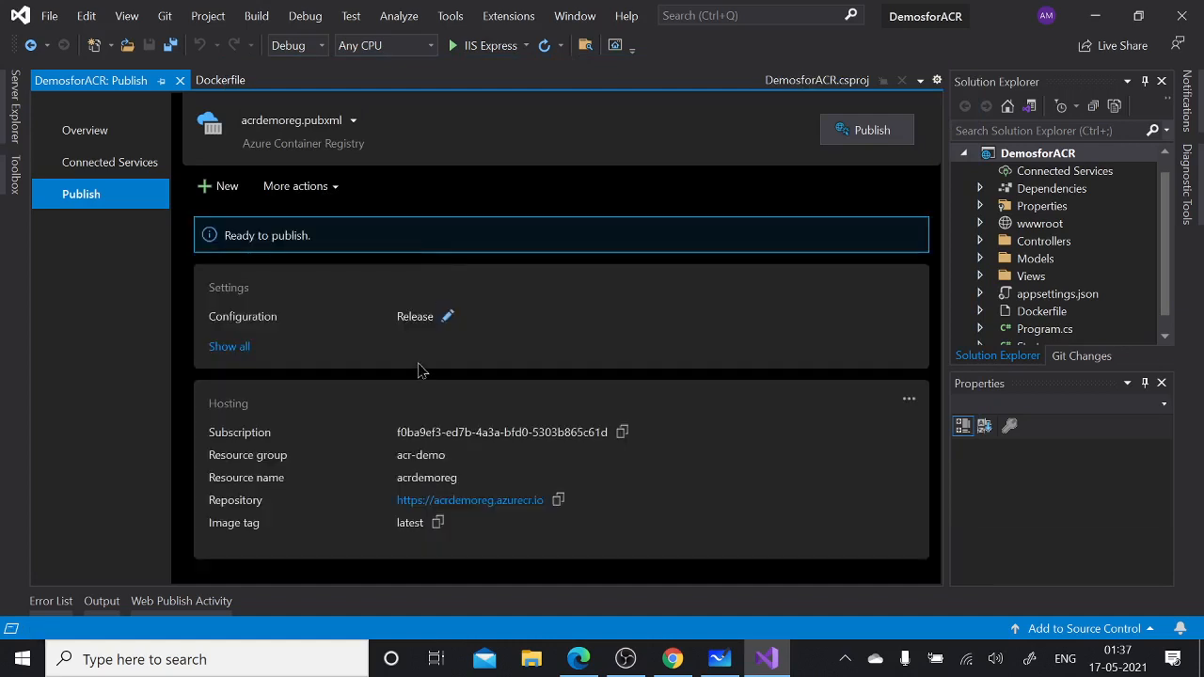
pyautogui.click(881, 141)
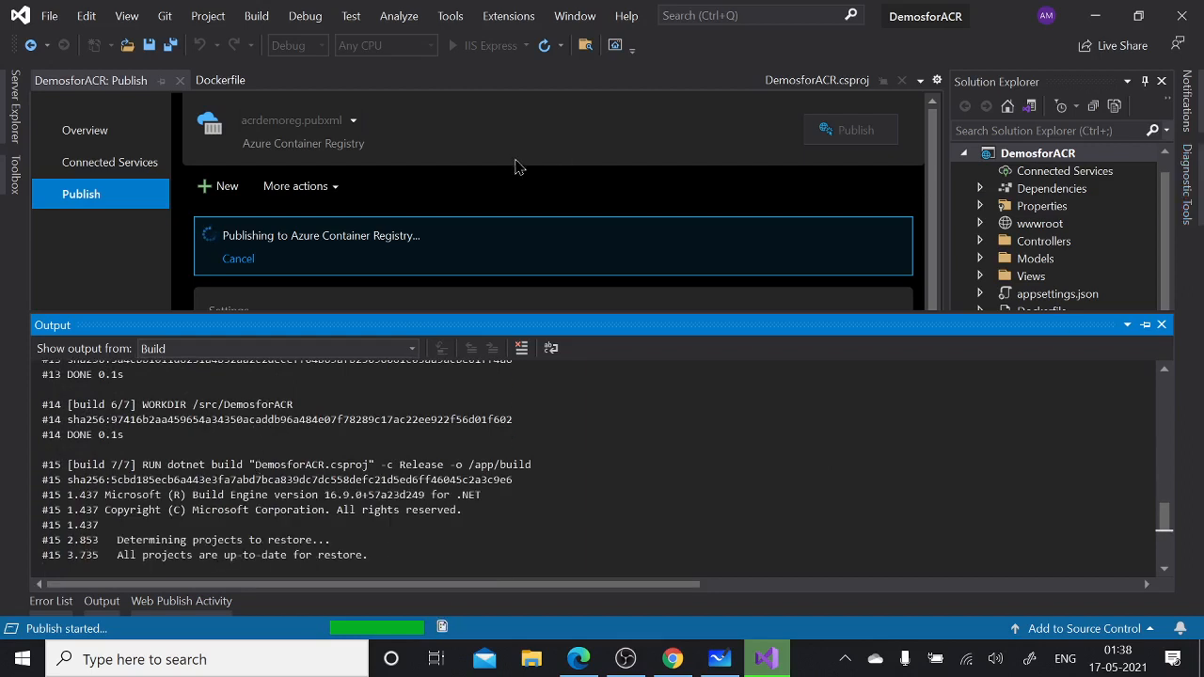
# - Open the Dockerfile and check the build output and the aspnet:5.0 base image line during publishing
pyautogui.click(1161, 202)
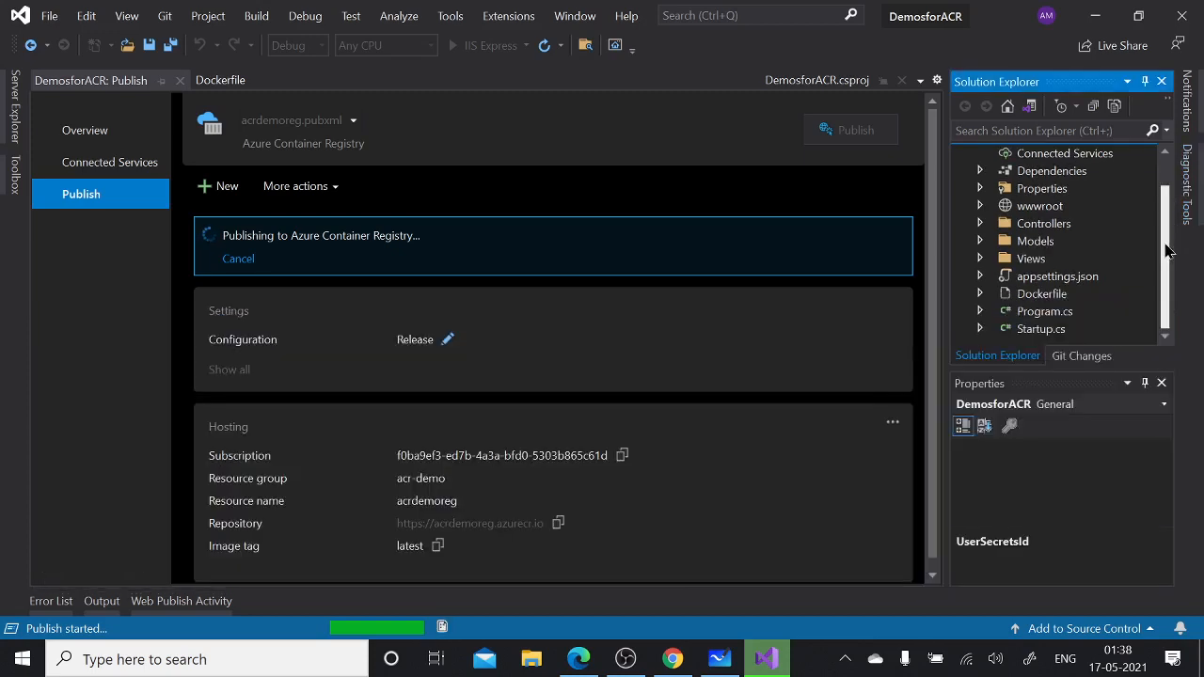
pyautogui.doubleClick(1042, 294)
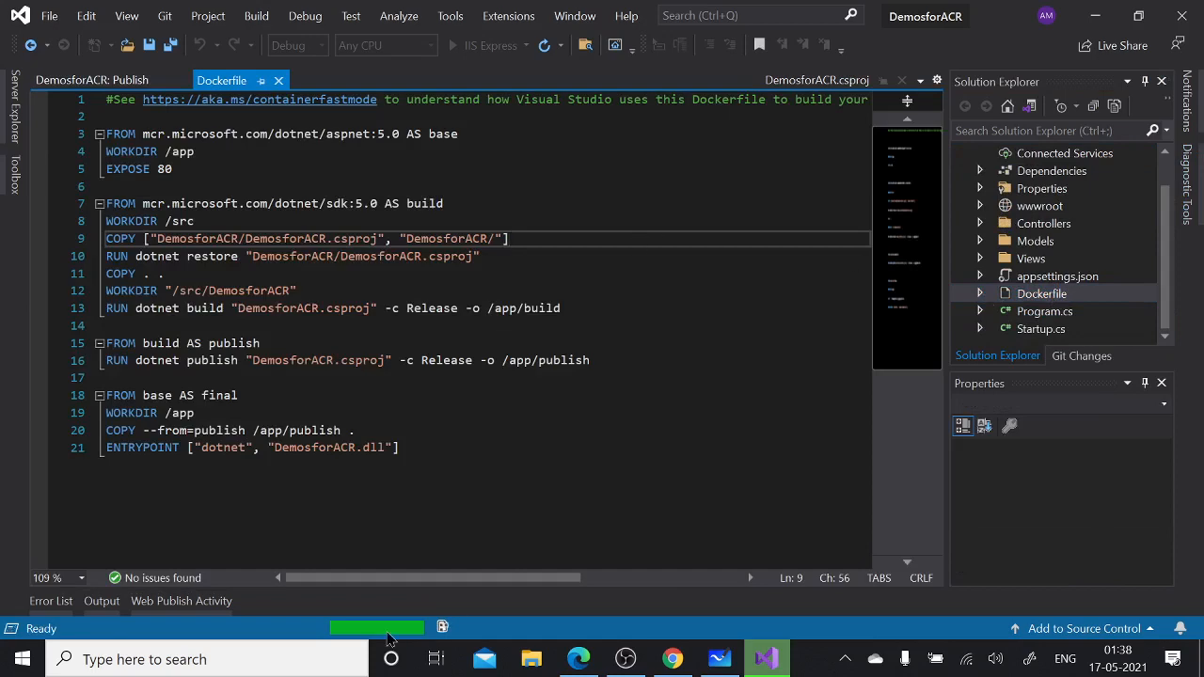
pyautogui.click(104, 607)
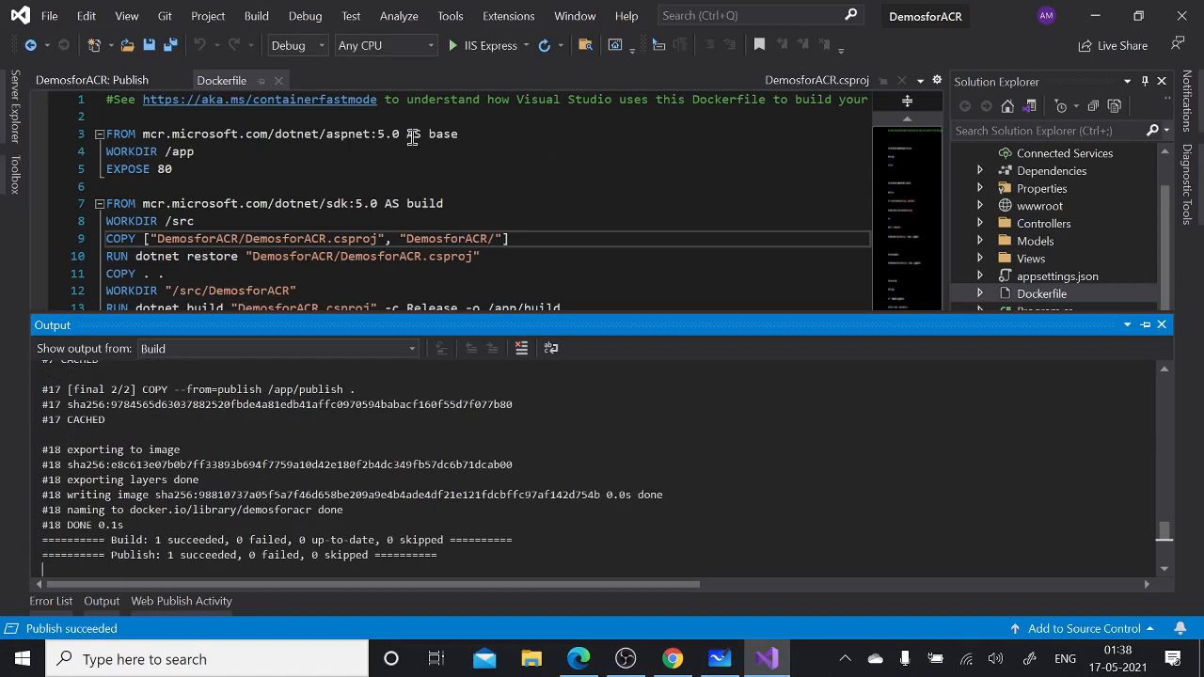
pyautogui.moveTo(405, 137); pyautogui.dragTo(168, 136)
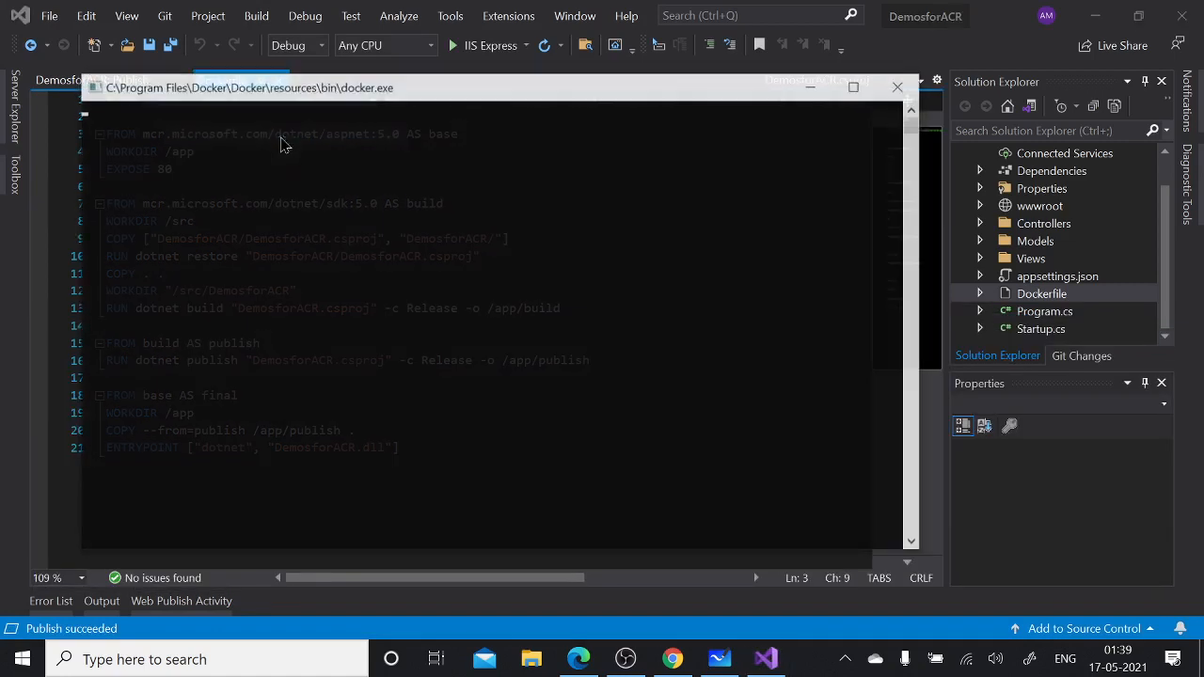
# - Move the docker.exe window to follow the image push, and switch back to the registry's repositories in Chrome
pyautogui.moveTo(698, 75); pyautogui.dragTo(712, 271)
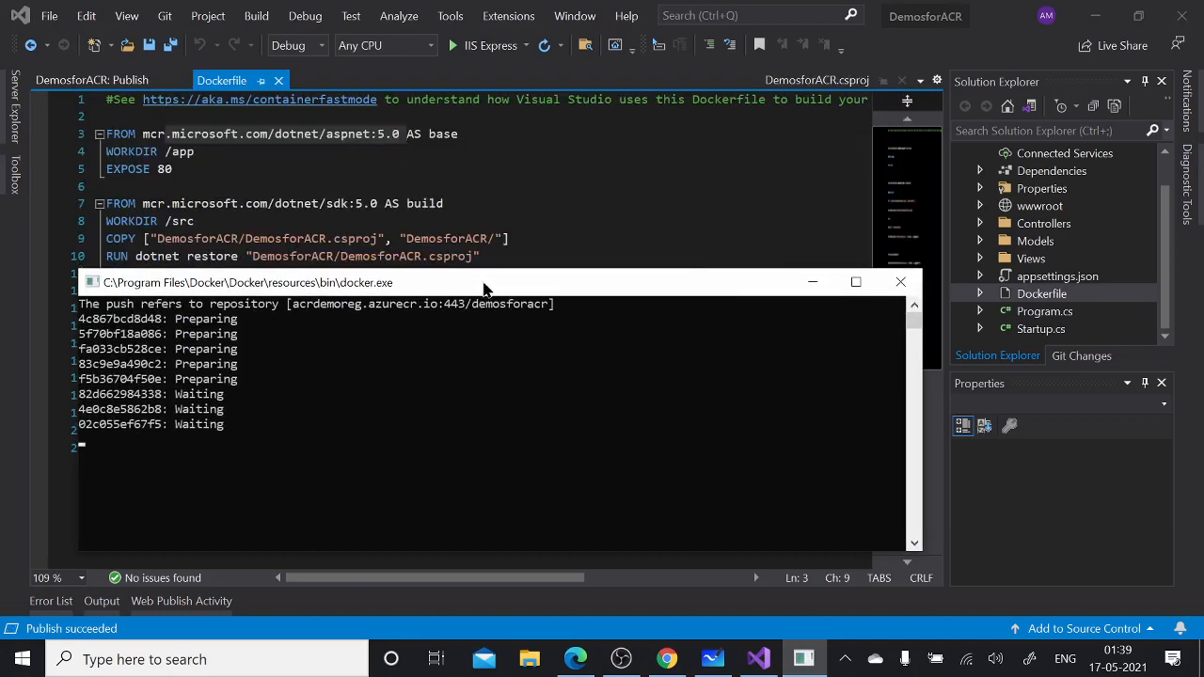
pyautogui.moveTo(497, 286); pyautogui.dragTo(593, 220)
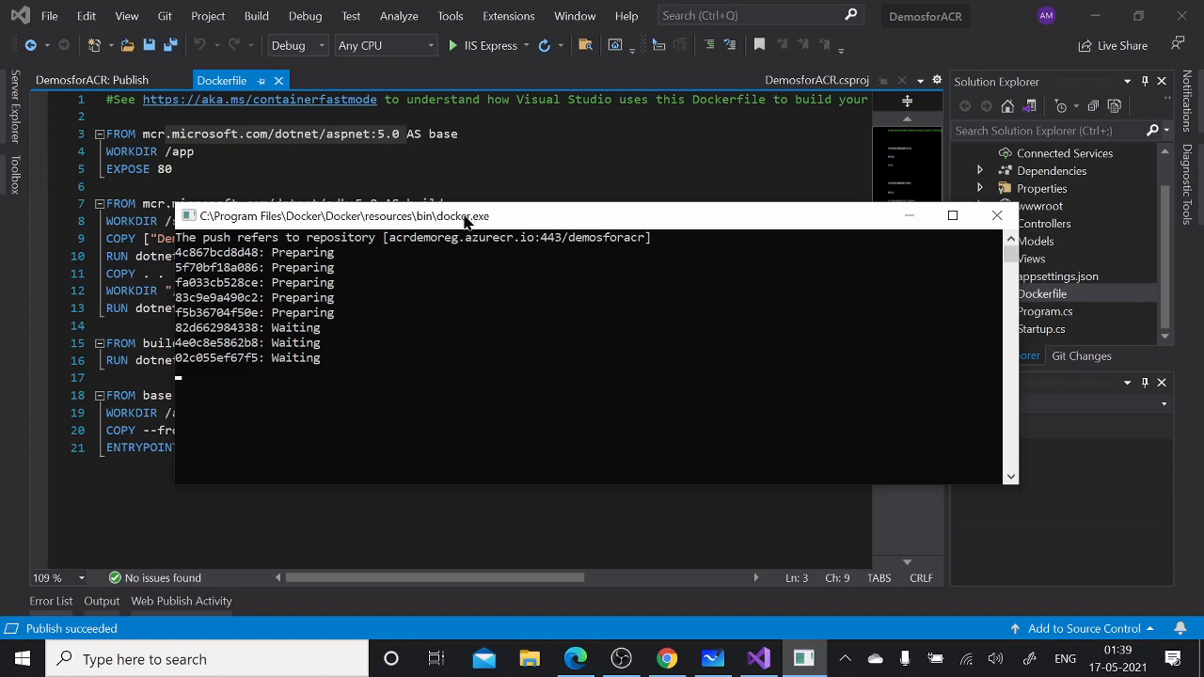
pyautogui.moveTo(464, 216); pyautogui.dragTo(539, 373)
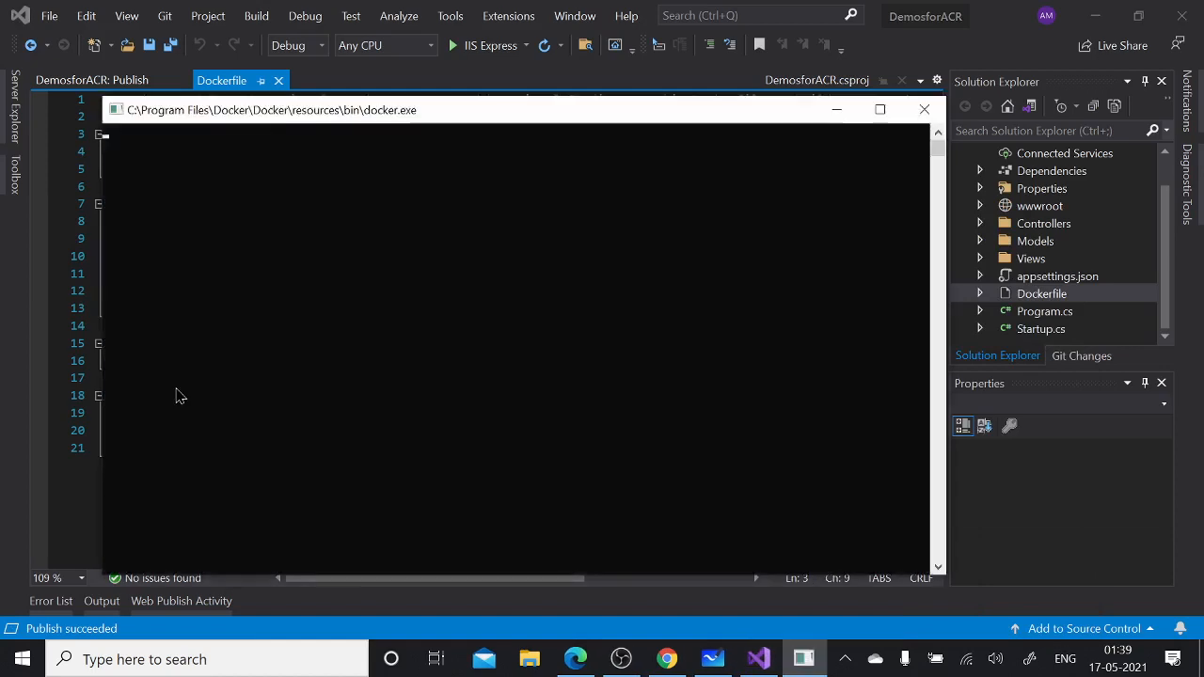
pyautogui.moveTo(489, 113); pyautogui.dragTo(662, 182)
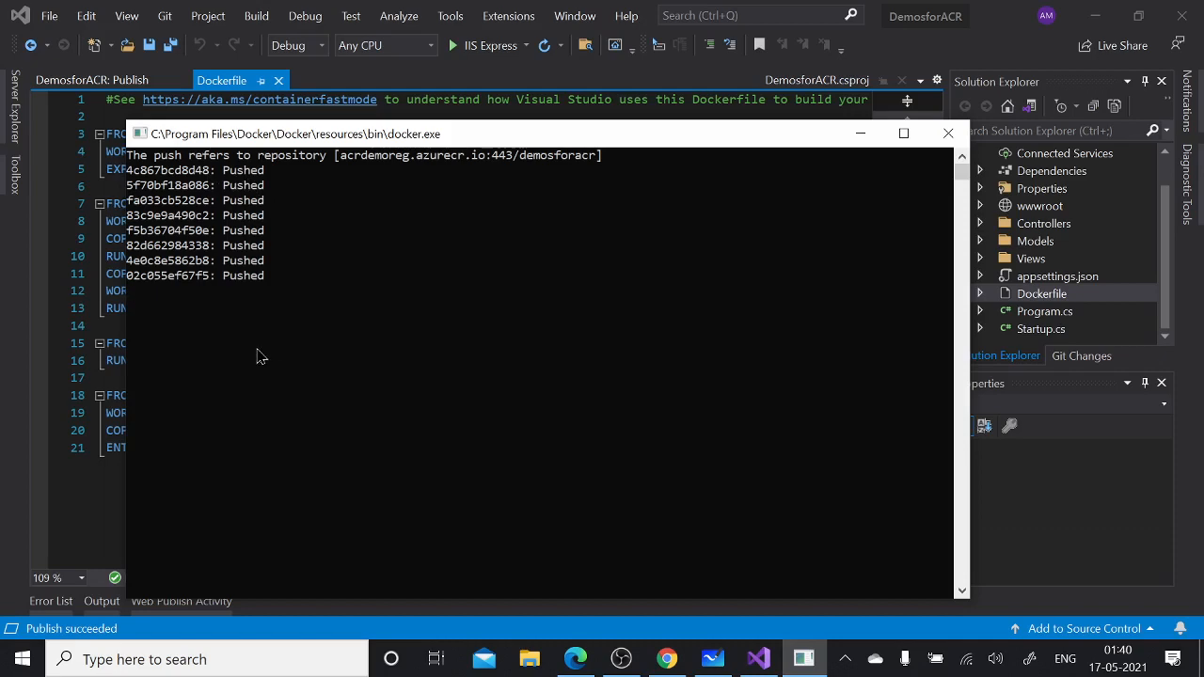
pyautogui.click(666, 659)
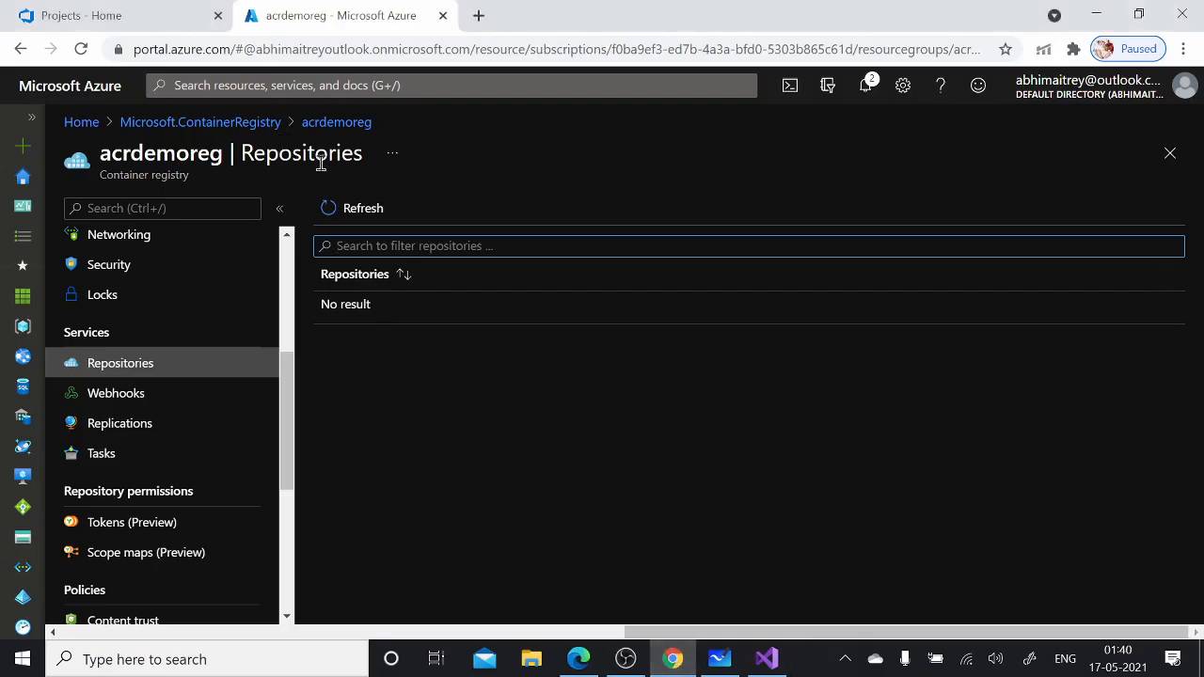
# - Reload the acrdemoreg repositories page and check the publish status in Visual Studio before returning to Chrome
pyautogui.click(81, 49)
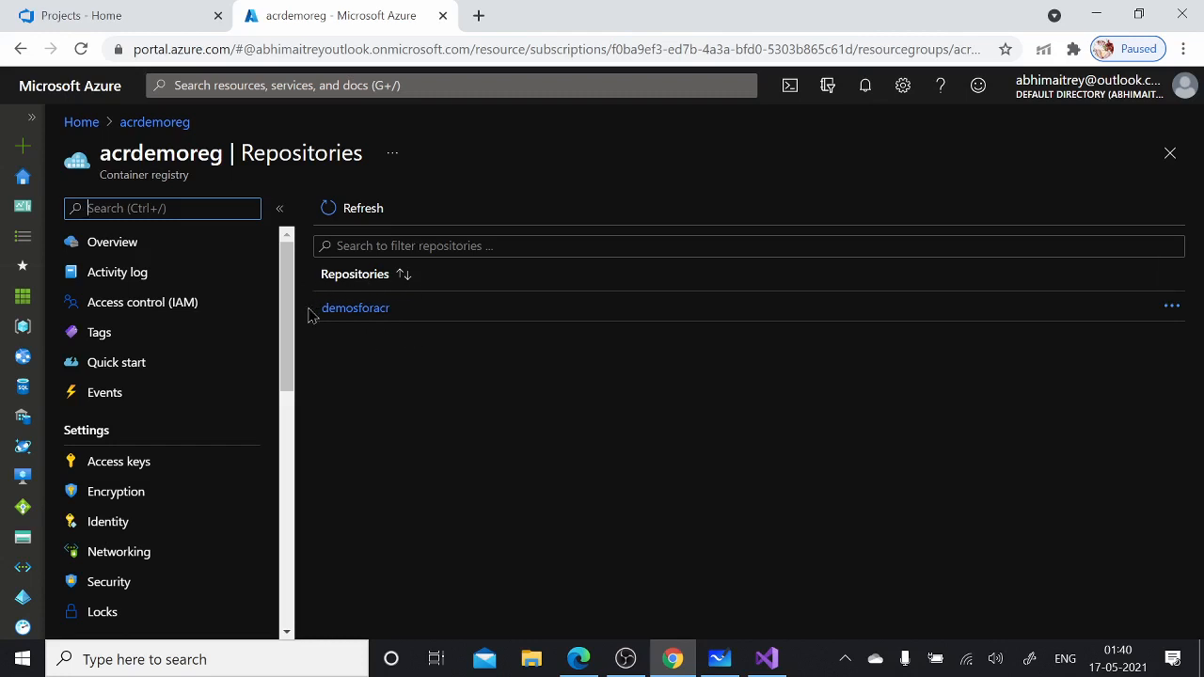
pyautogui.click(766, 661)
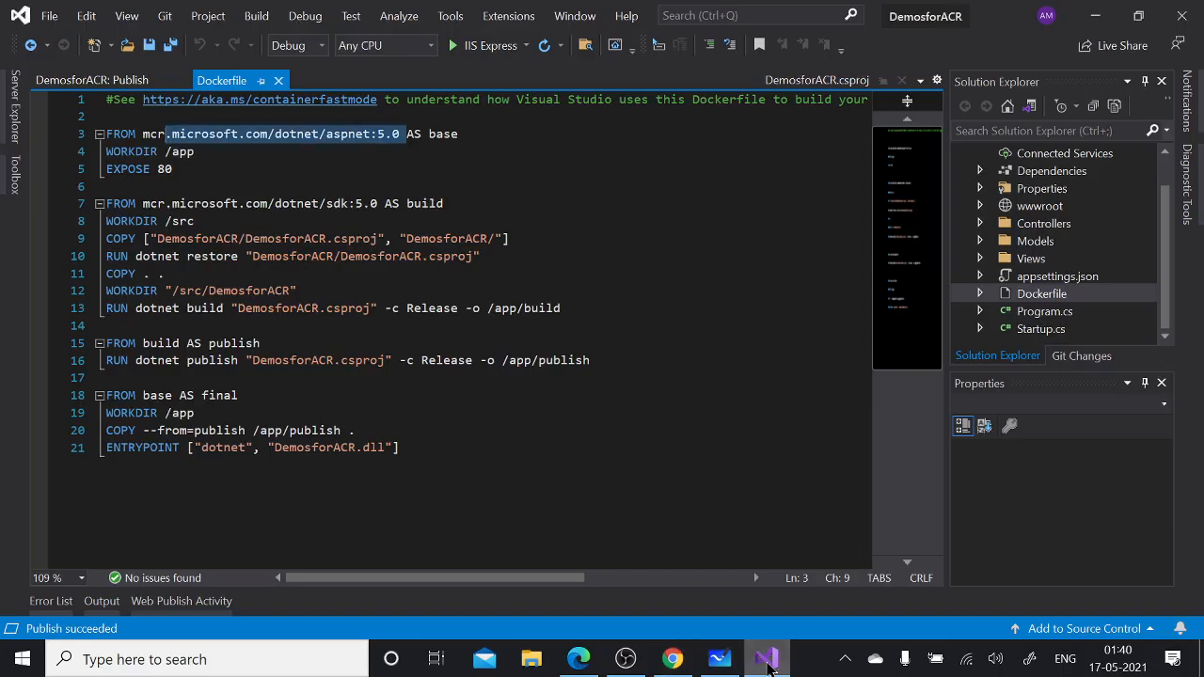
pyautogui.click(767, 661)
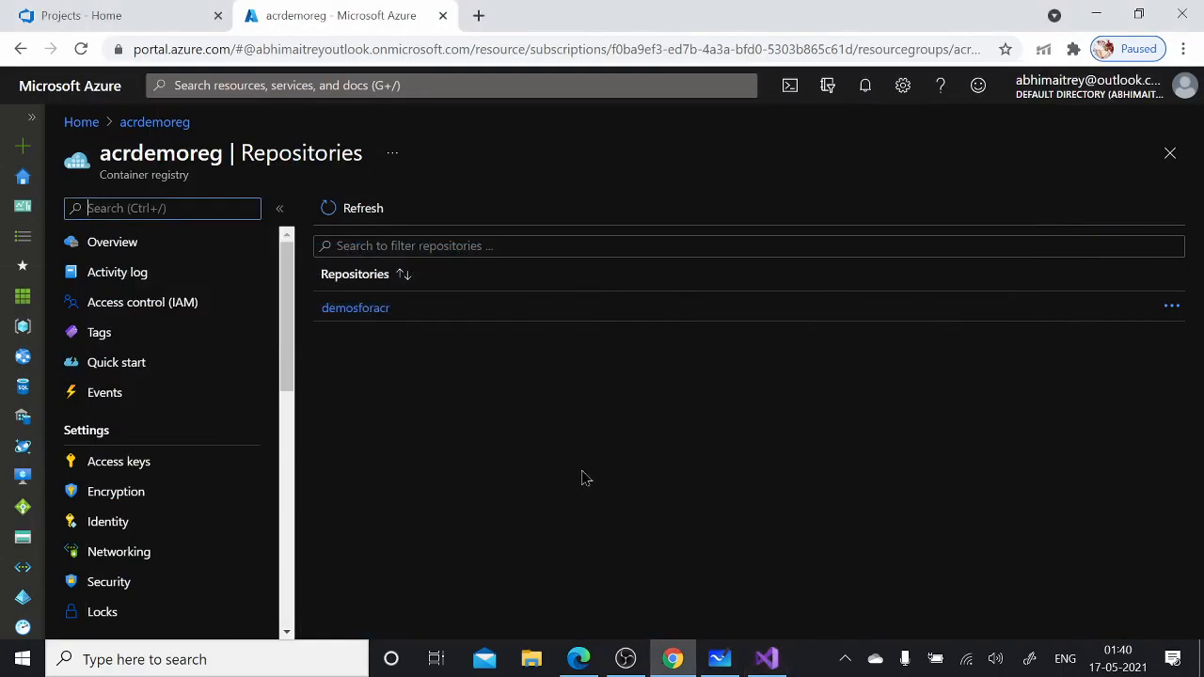
# - Open the demosforacr repository and view the details of its latest tag
pyautogui.click(355, 309)
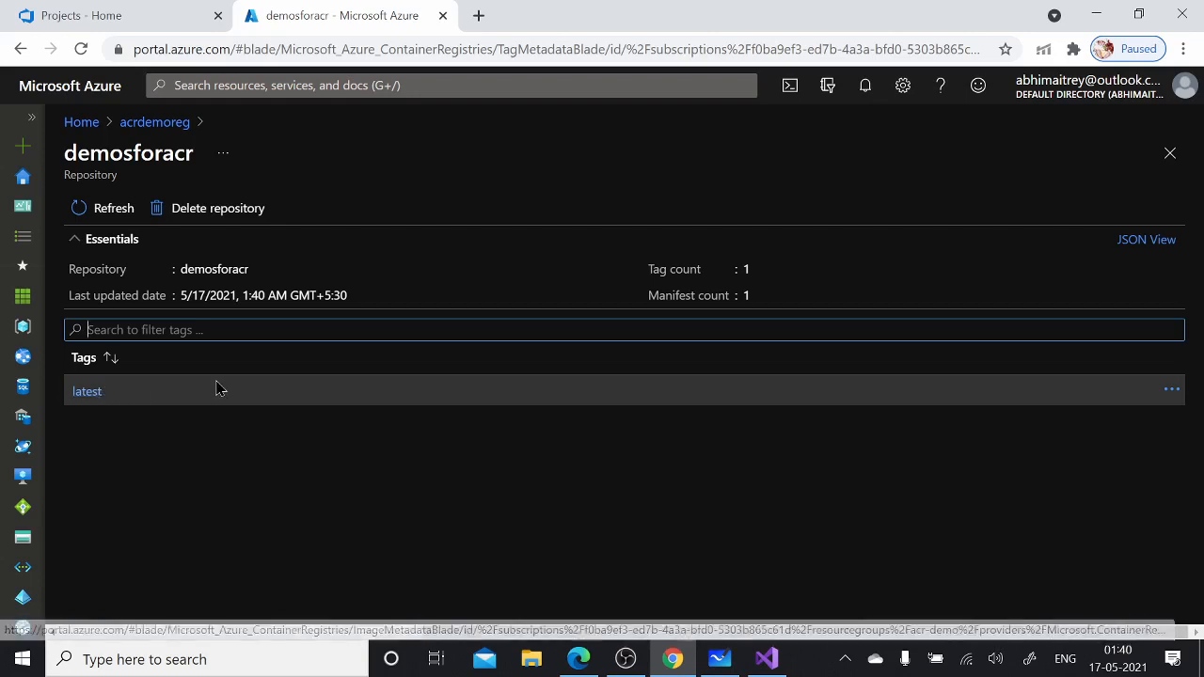
pyautogui.click(149, 124)
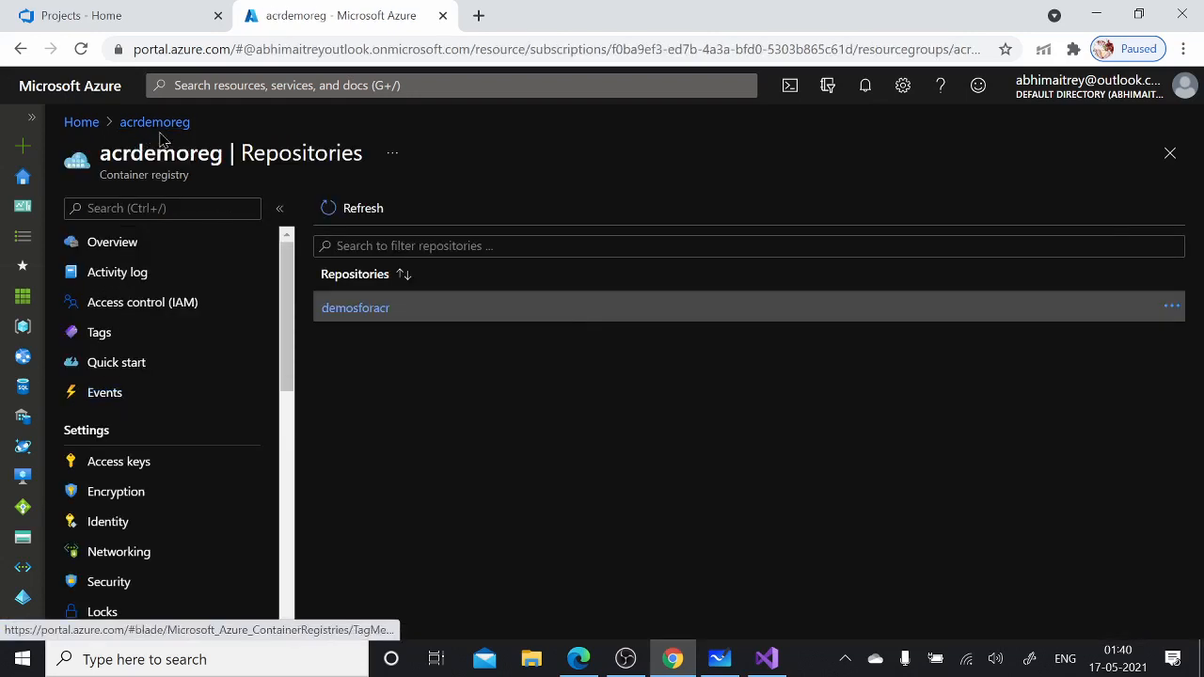
pyautogui.click(356, 308)
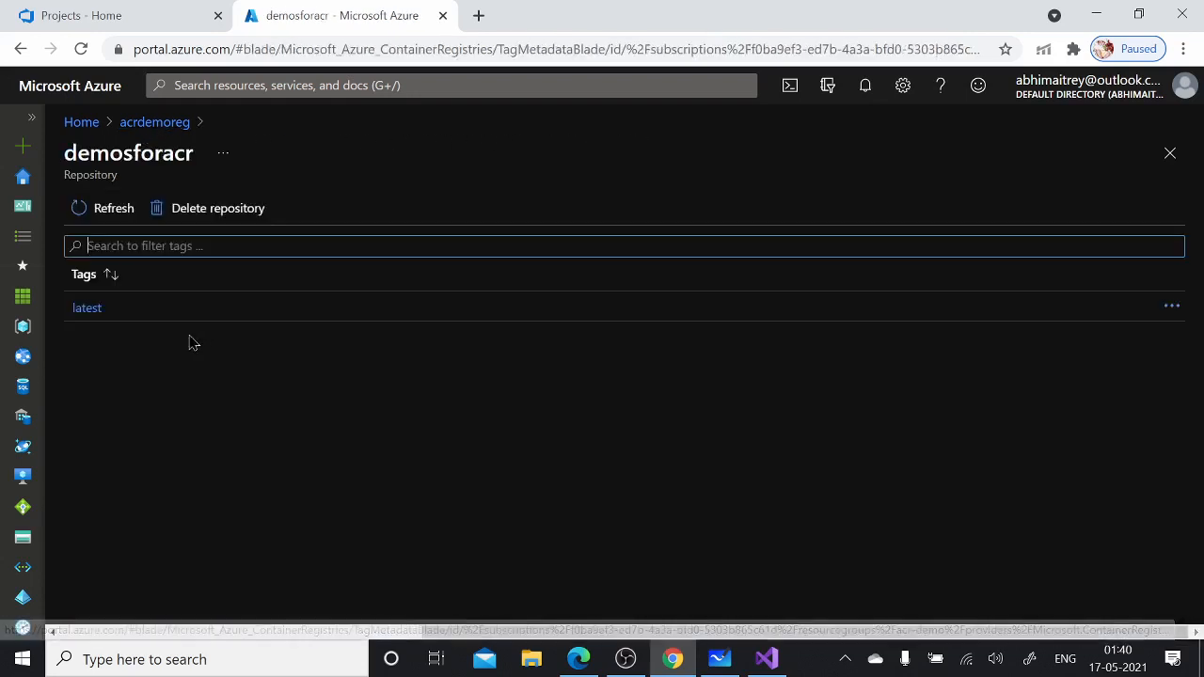
pyautogui.click(87, 392)
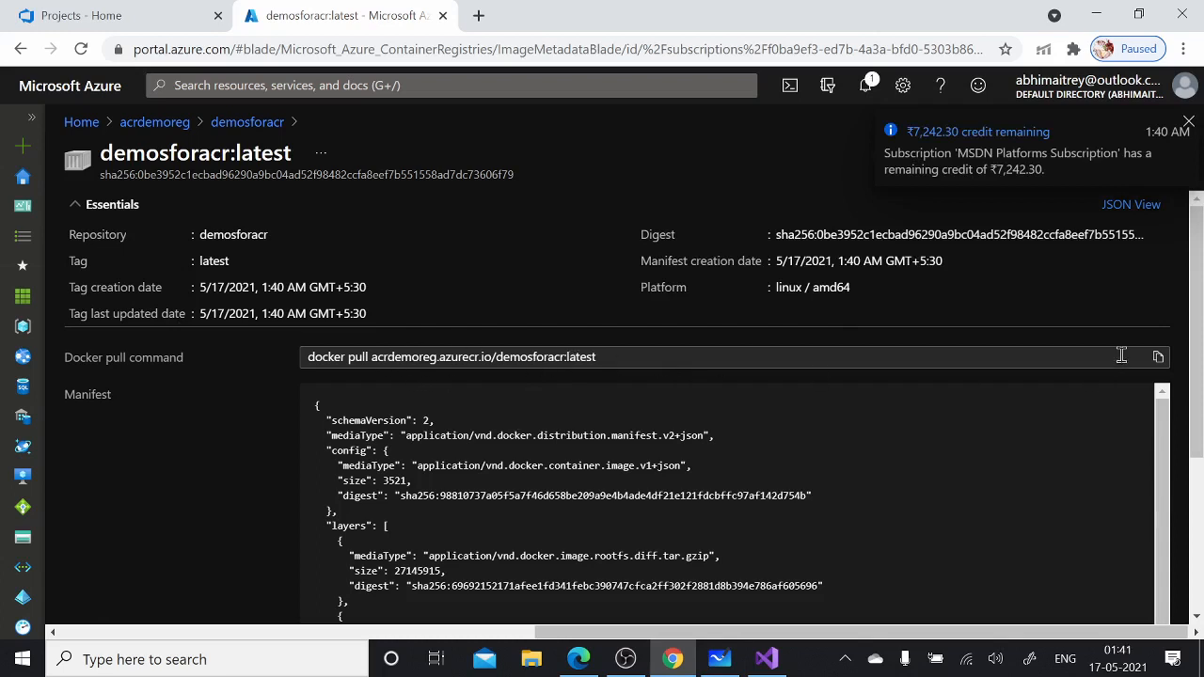
# - Copy the Docker pull command of demosforacr:latest, look through its manifest, and return to the registry's repositories
pyautogui.click(1159, 357)
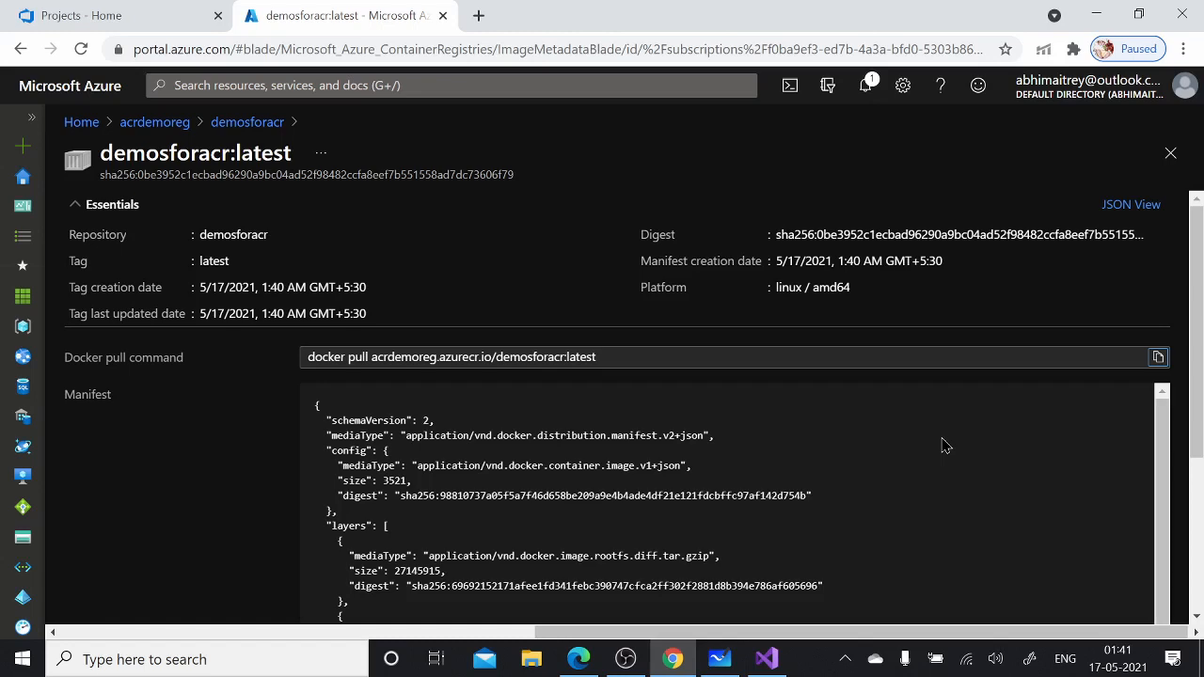
pyautogui.scroll(-5, 659, 427)
pyautogui.scroll(4, 657, 426)
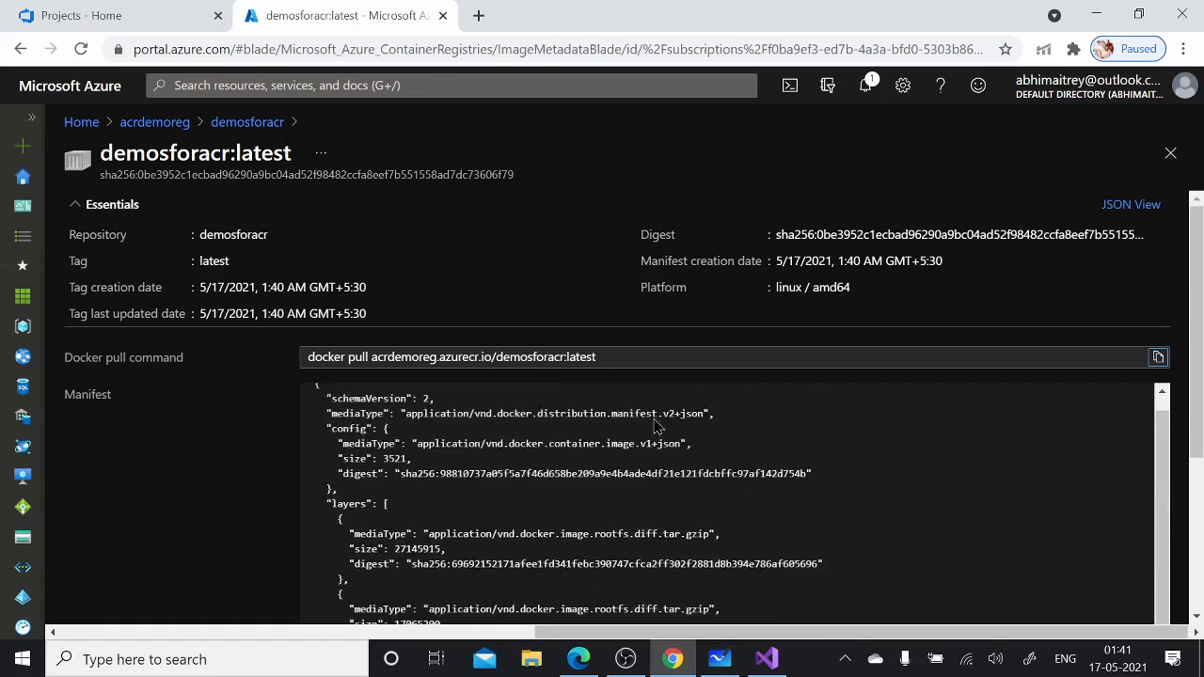
pyautogui.scroll(1, 656, 426)
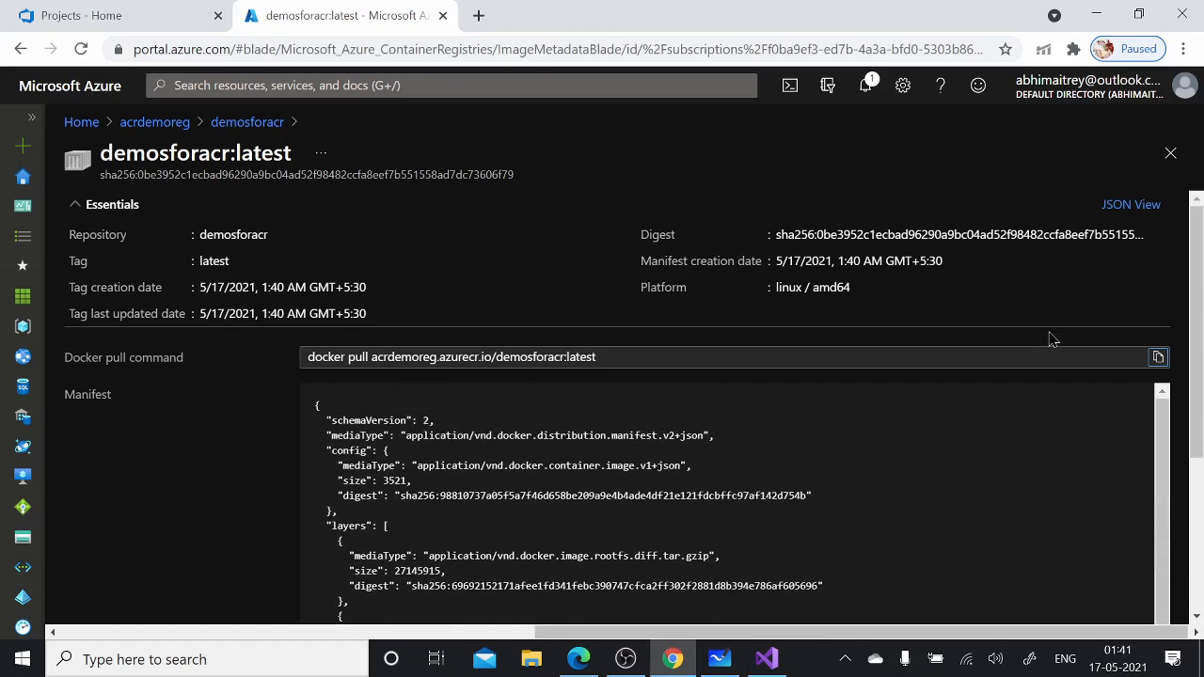
pyautogui.click(1171, 155)
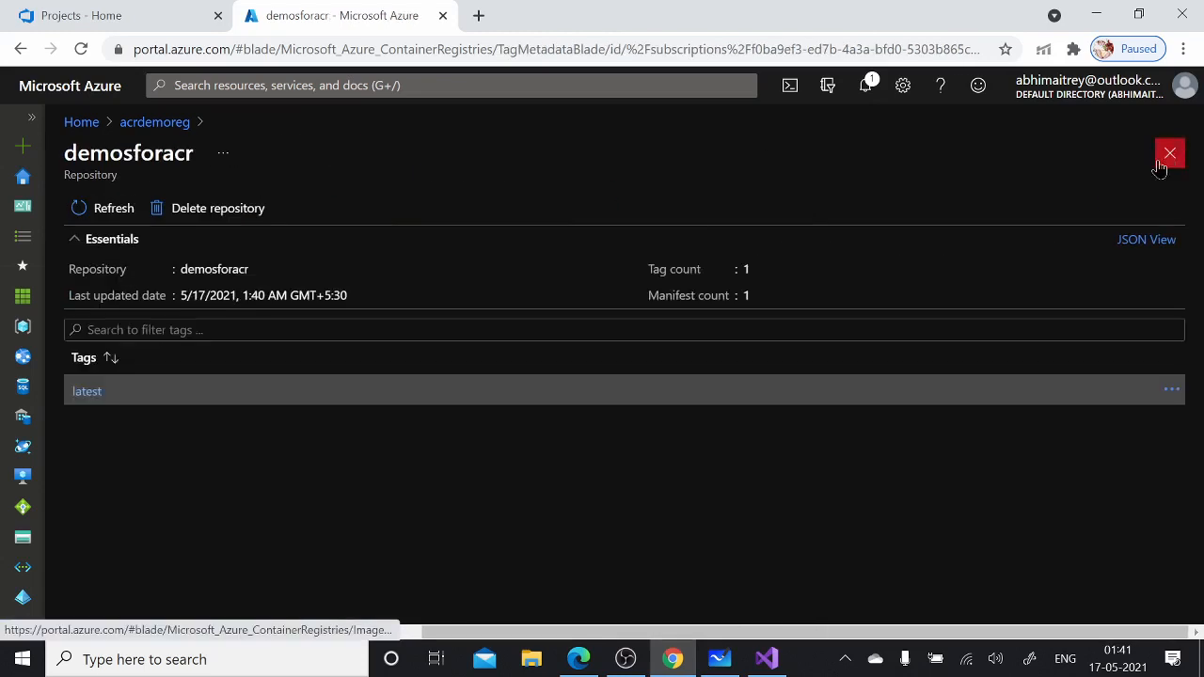
pyautogui.click(155, 122)
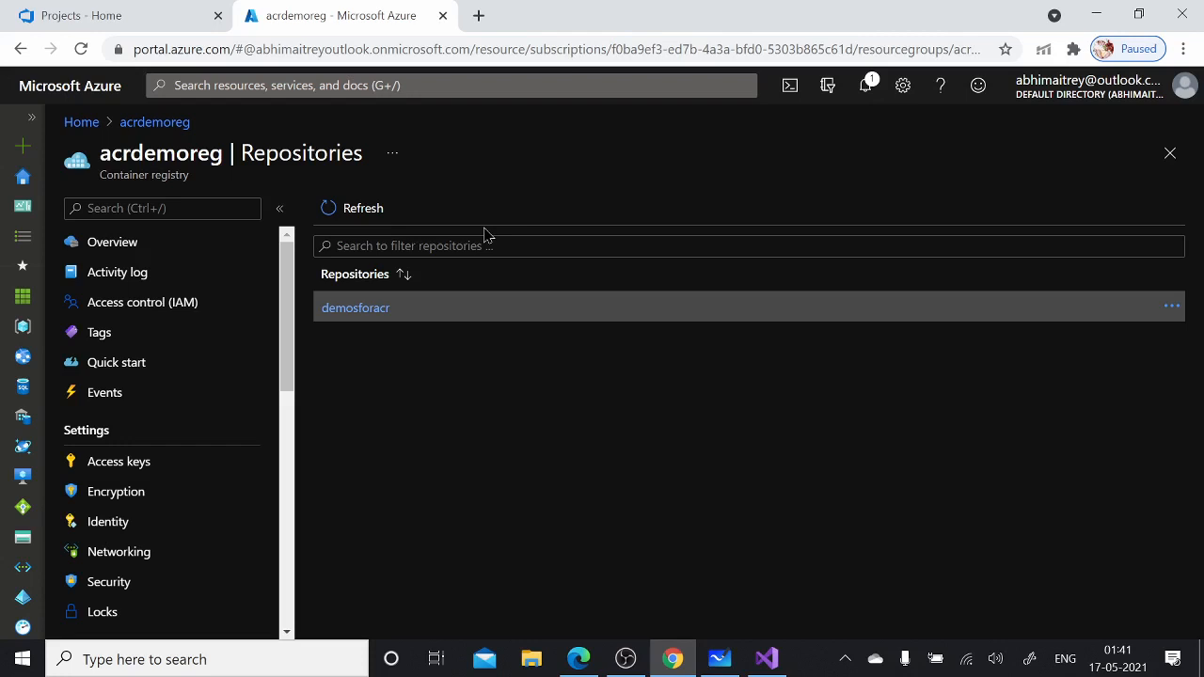
# - Open the portal home in a new browser tab and start creating a container instance from the Containers category
pyautogui.rightClick(83, 122)
pyautogui.click(168, 136)
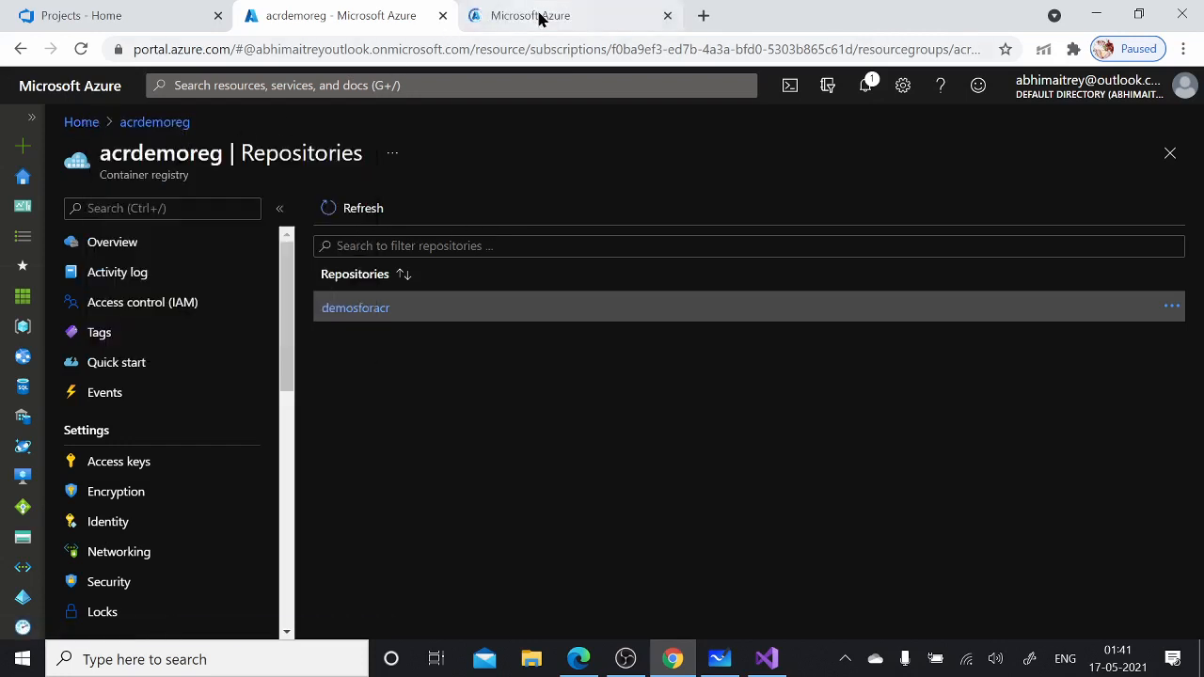
pyautogui.click(539, 19)
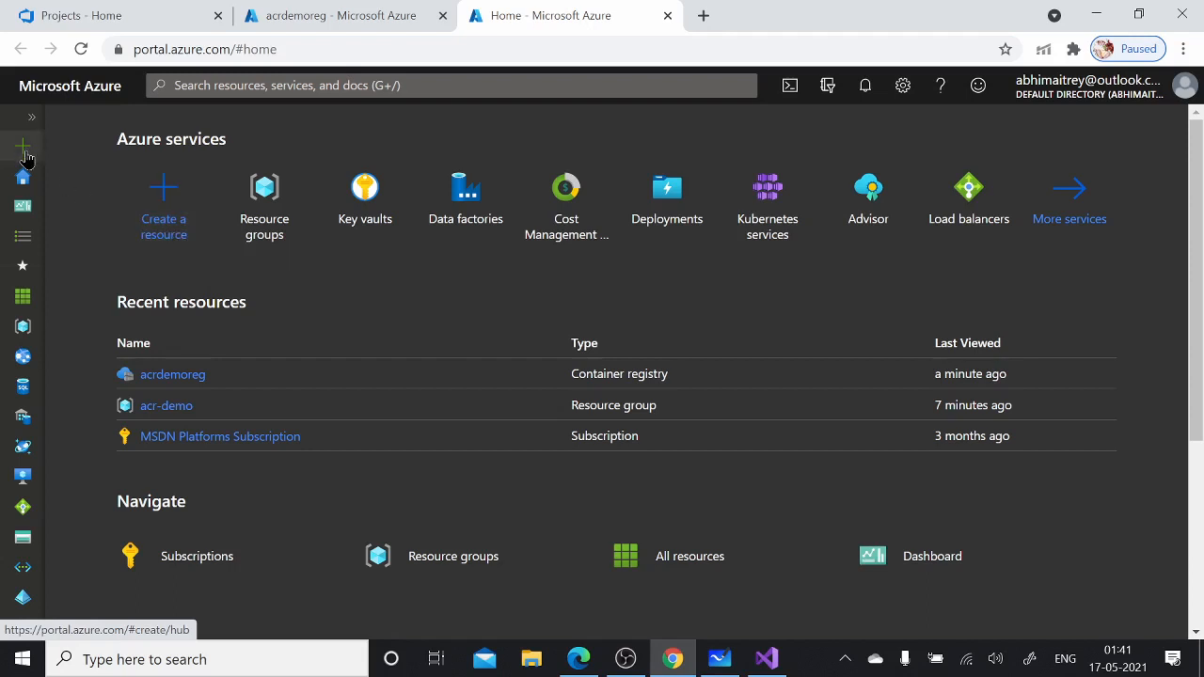
pyautogui.click(235, 84)
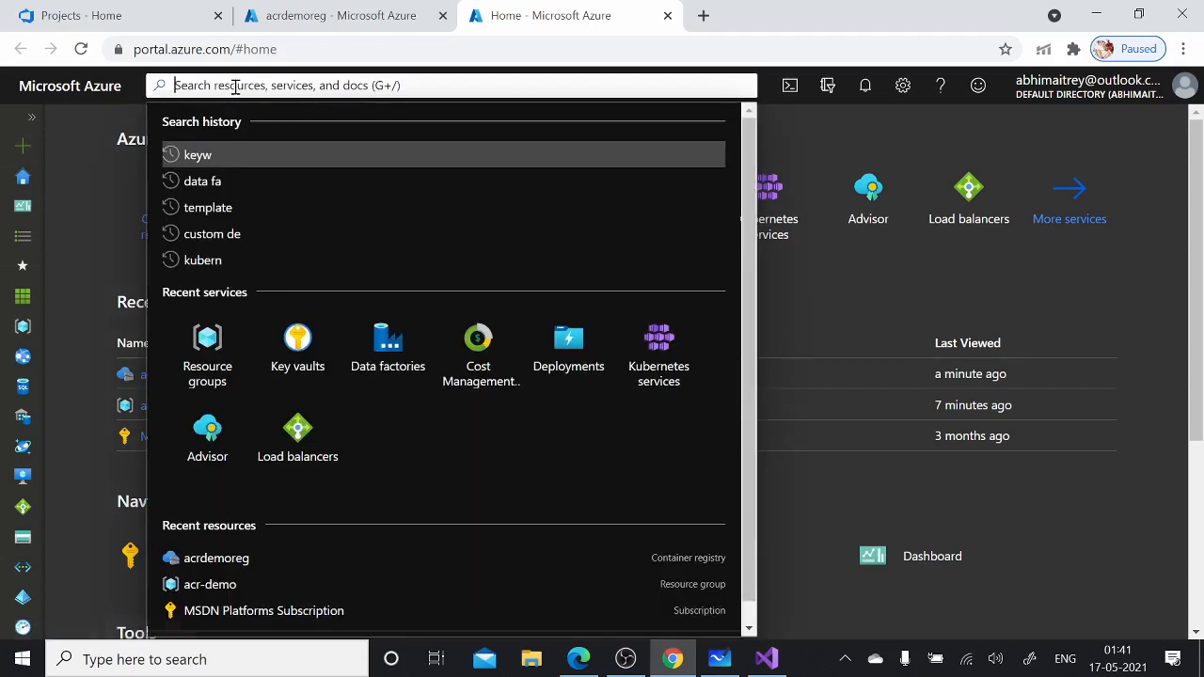
pyautogui.click(97, 173)
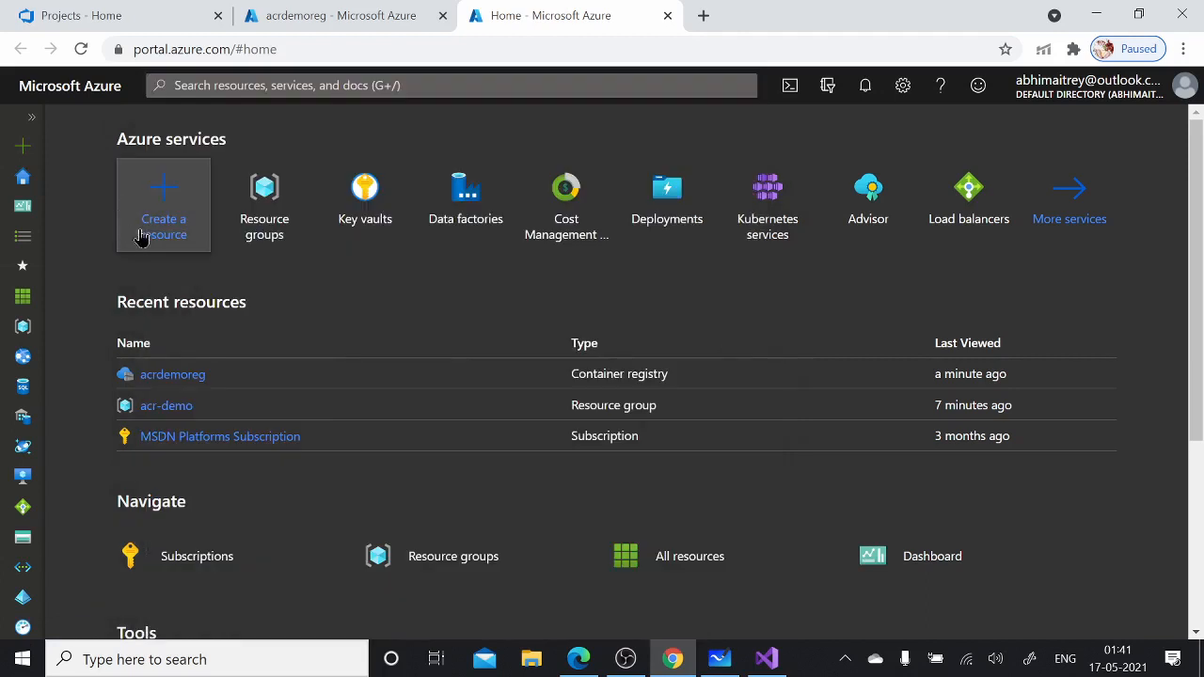
pyautogui.click(159, 230)
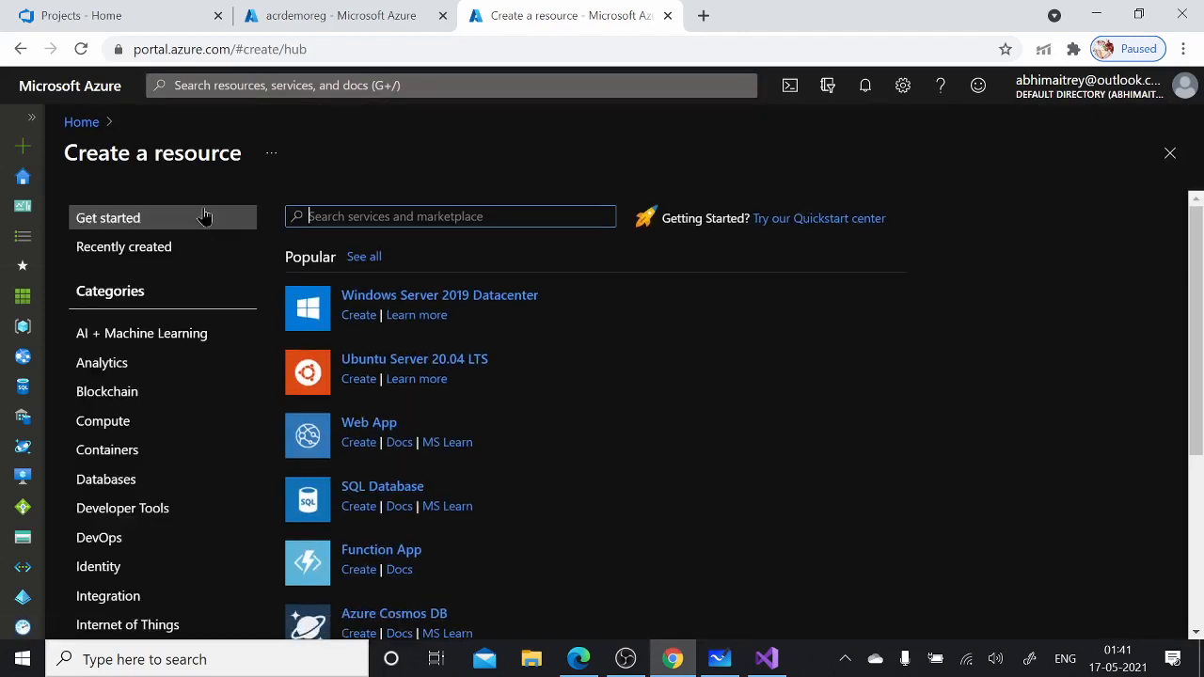
pyautogui.click(129, 460)
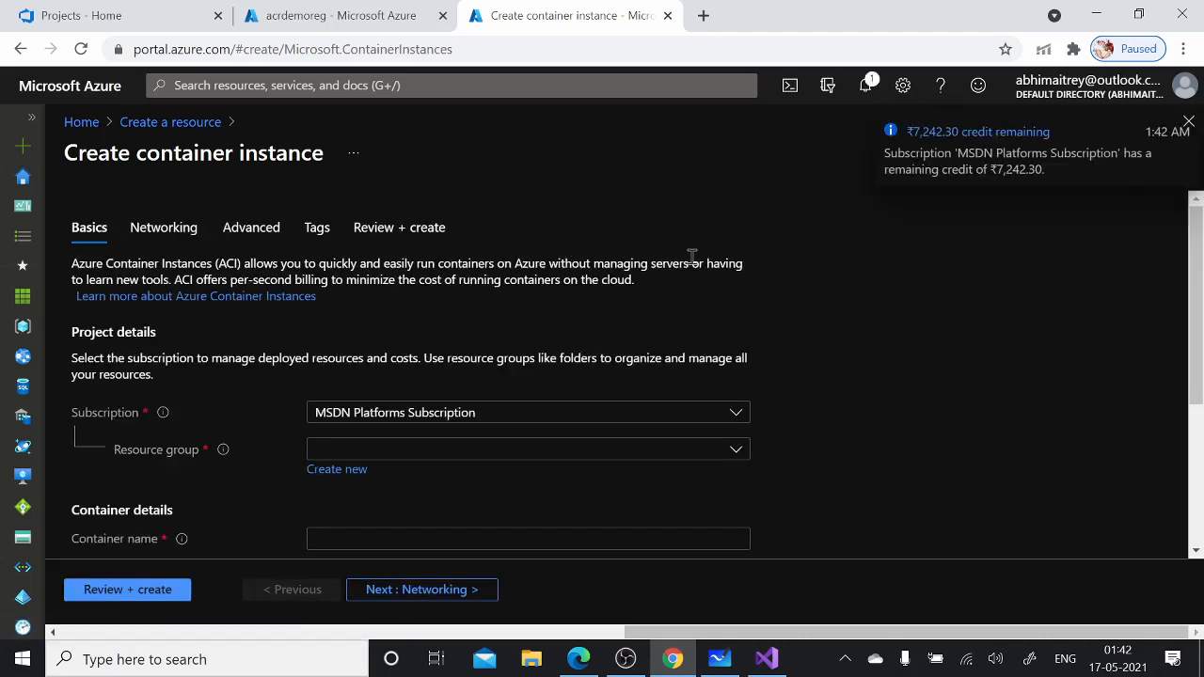
# - Select the acr-demo resource group for the container instance and name the container acri-con
pyautogui.click(1188, 121)
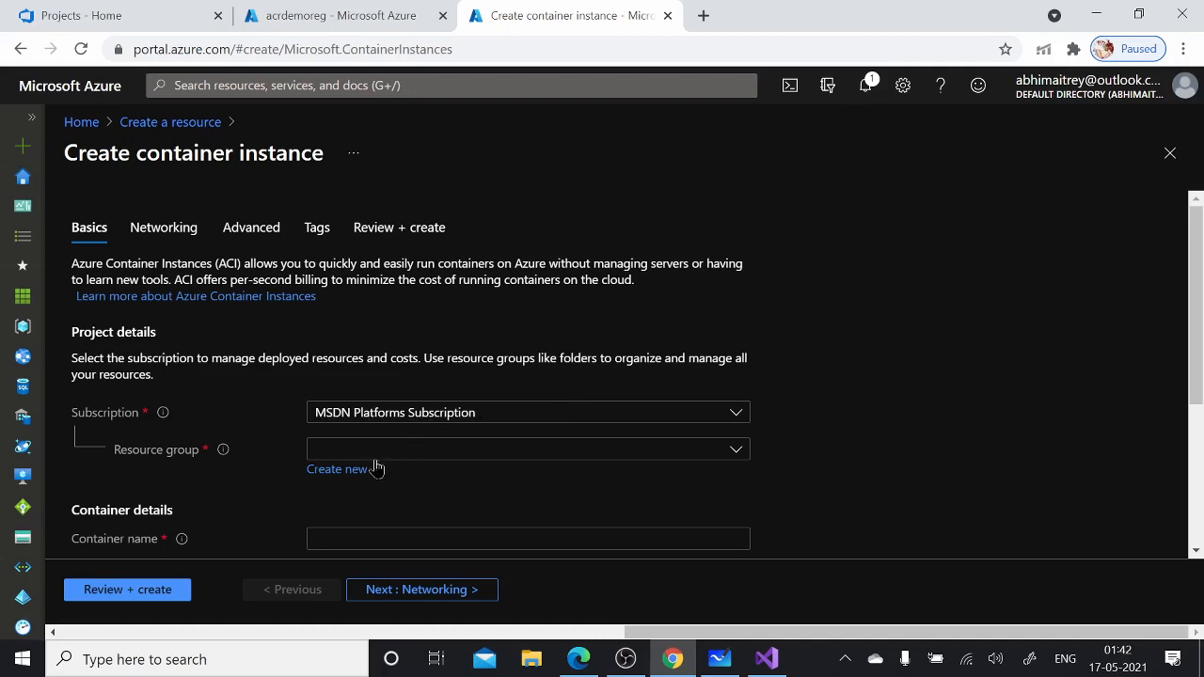
pyautogui.click(420, 451)
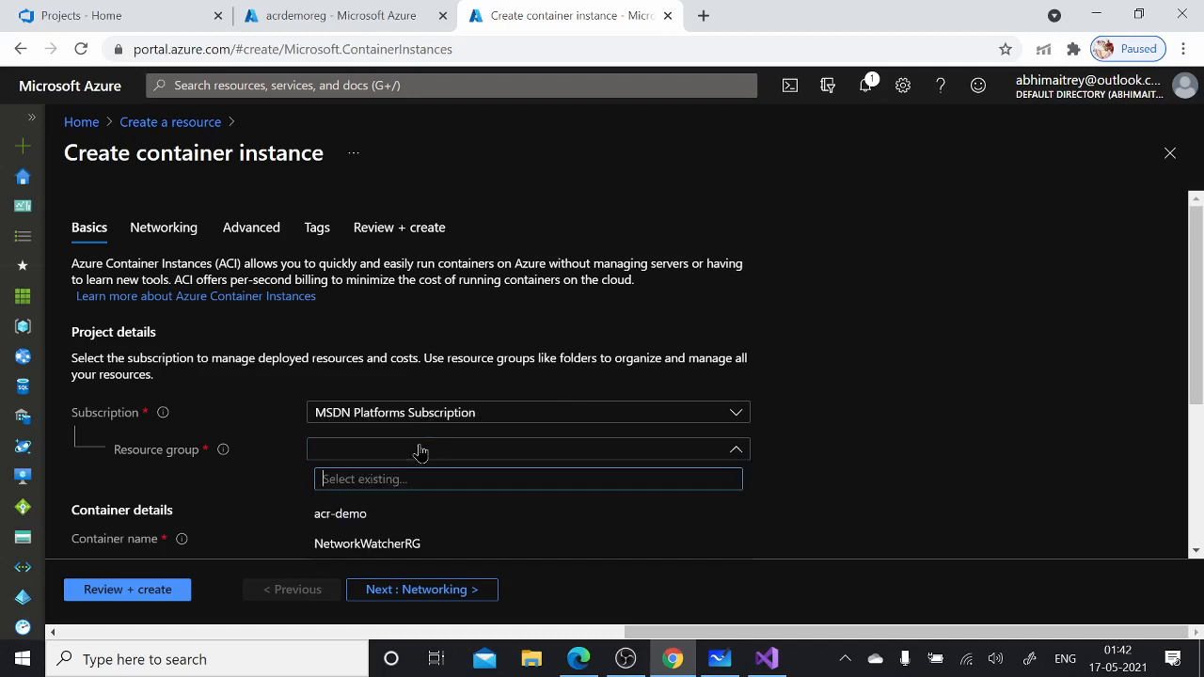
pyautogui.click(351, 523)
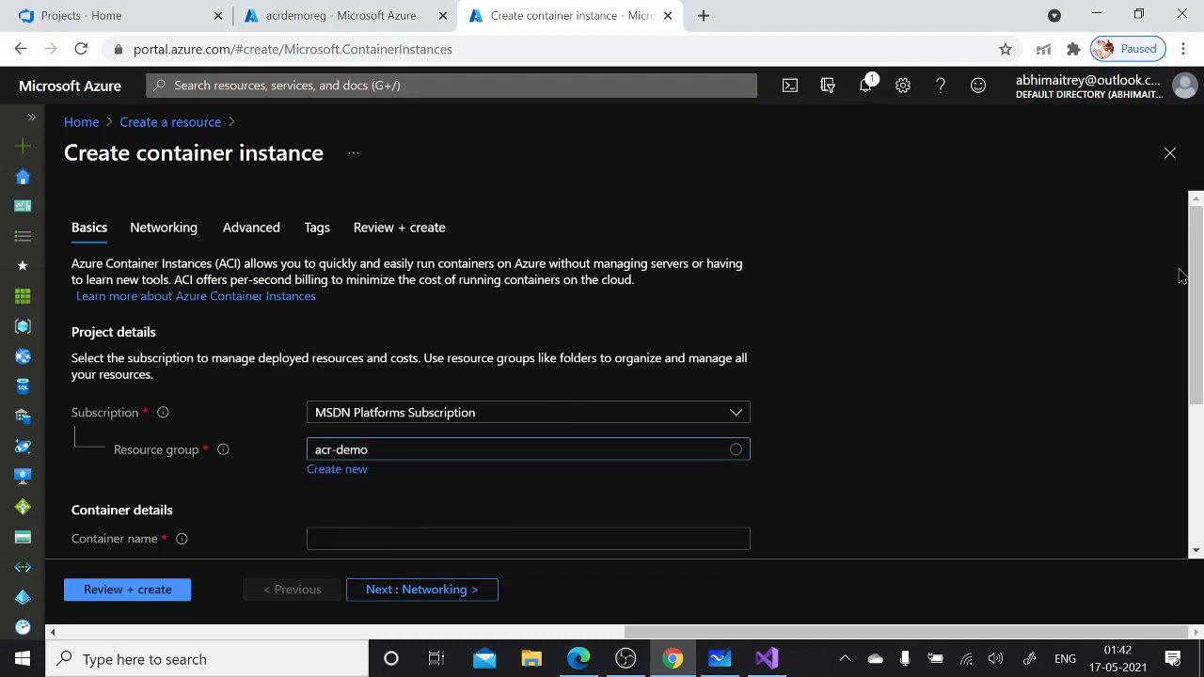
pyautogui.moveTo(1194, 243); pyautogui.dragTo(1199, 353)
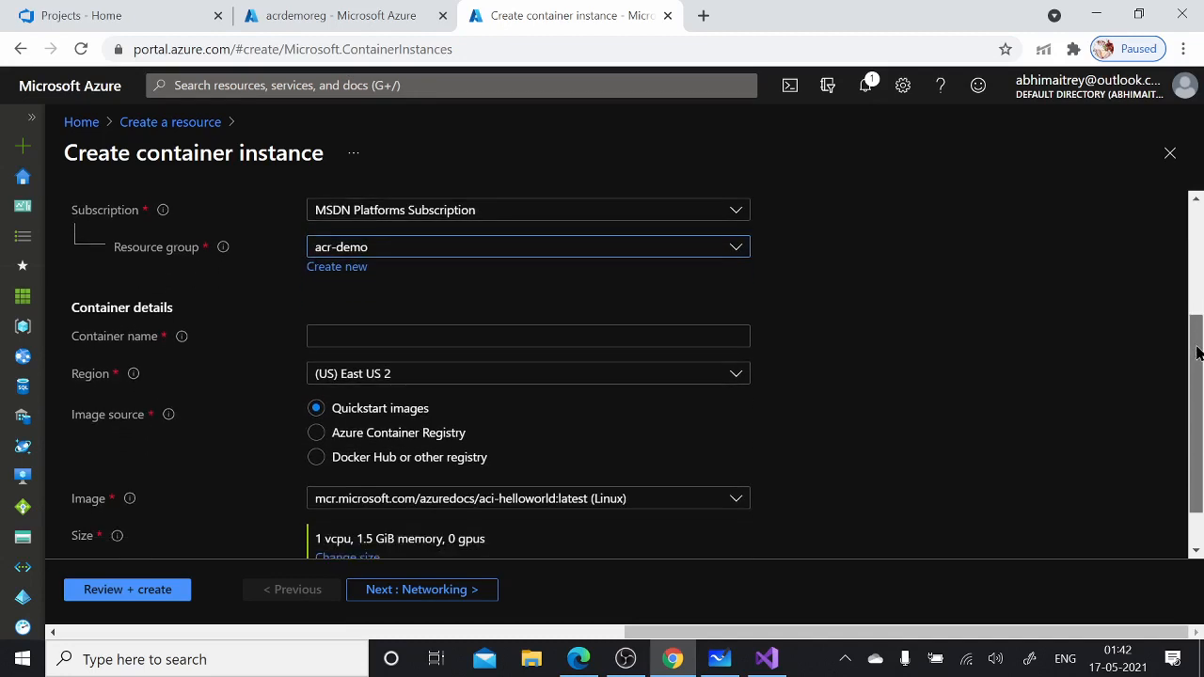
pyautogui.click(345, 331)
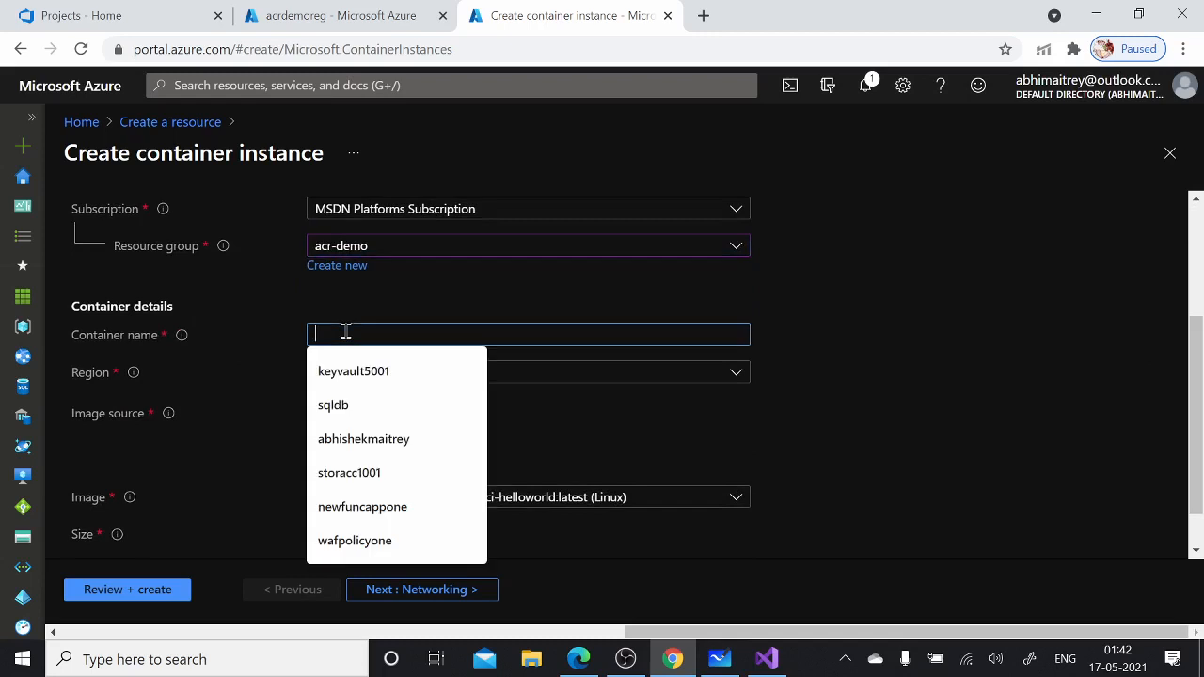
pyautogui.write('c')
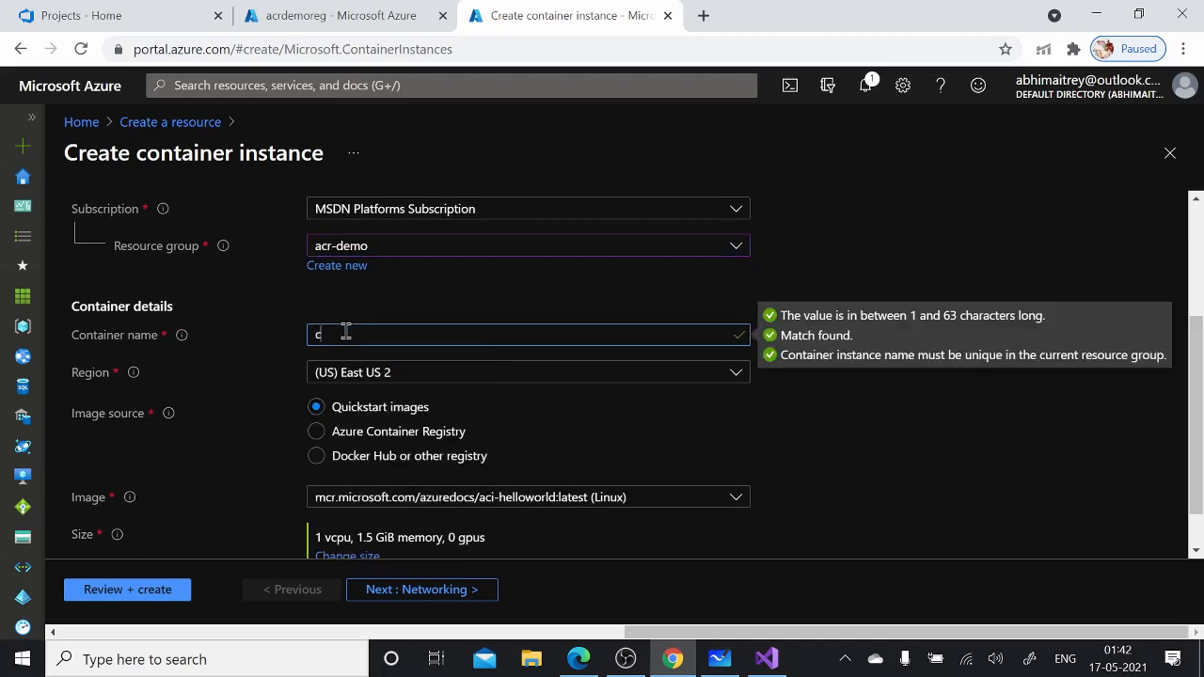
pyautogui.write('acri-con')
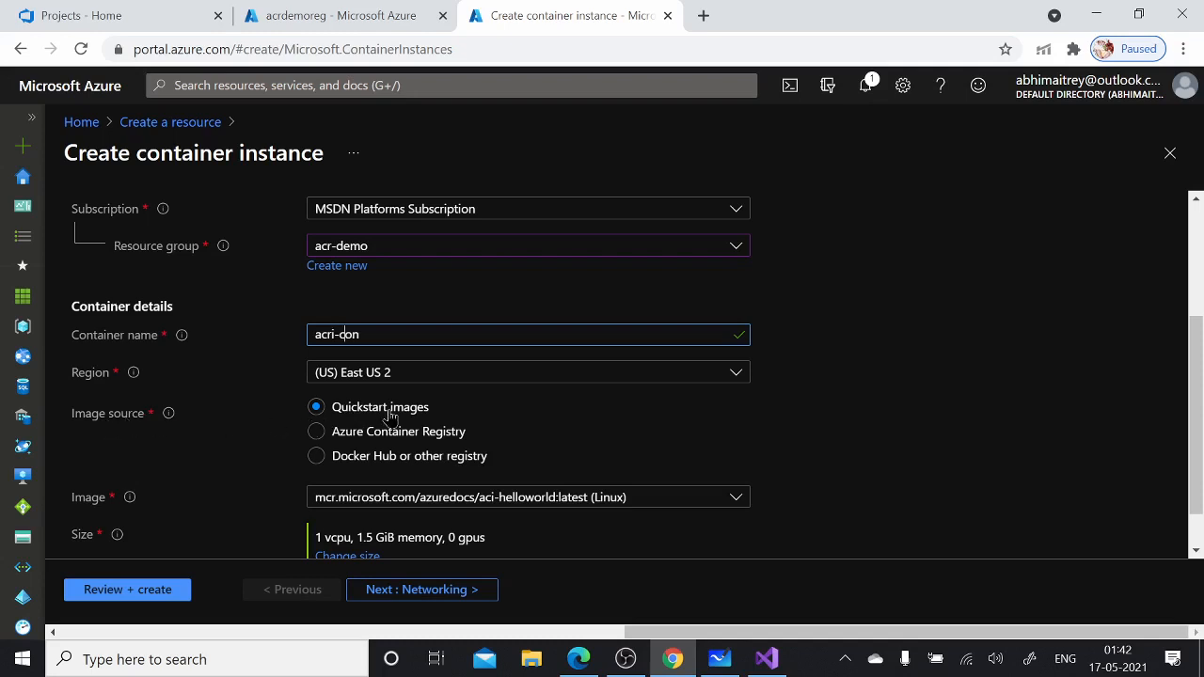
# - Check the available quickstart images and set the image source to Azure Container Registry
pyautogui.click(559, 498)
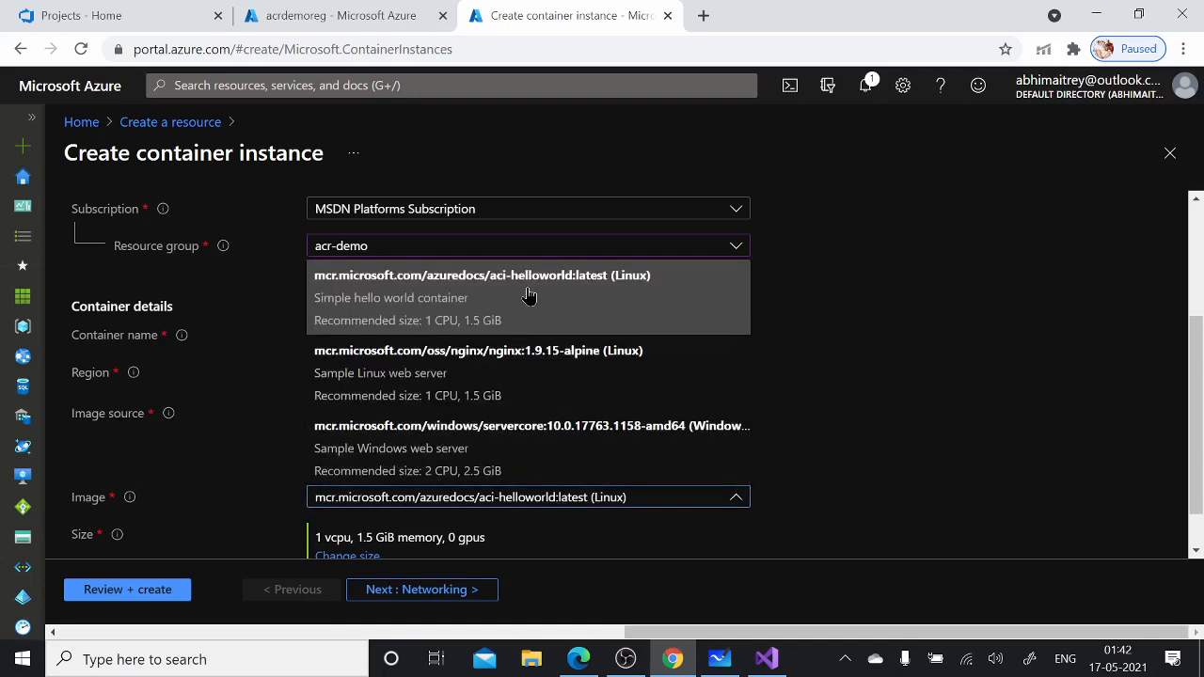
pyautogui.click(896, 334)
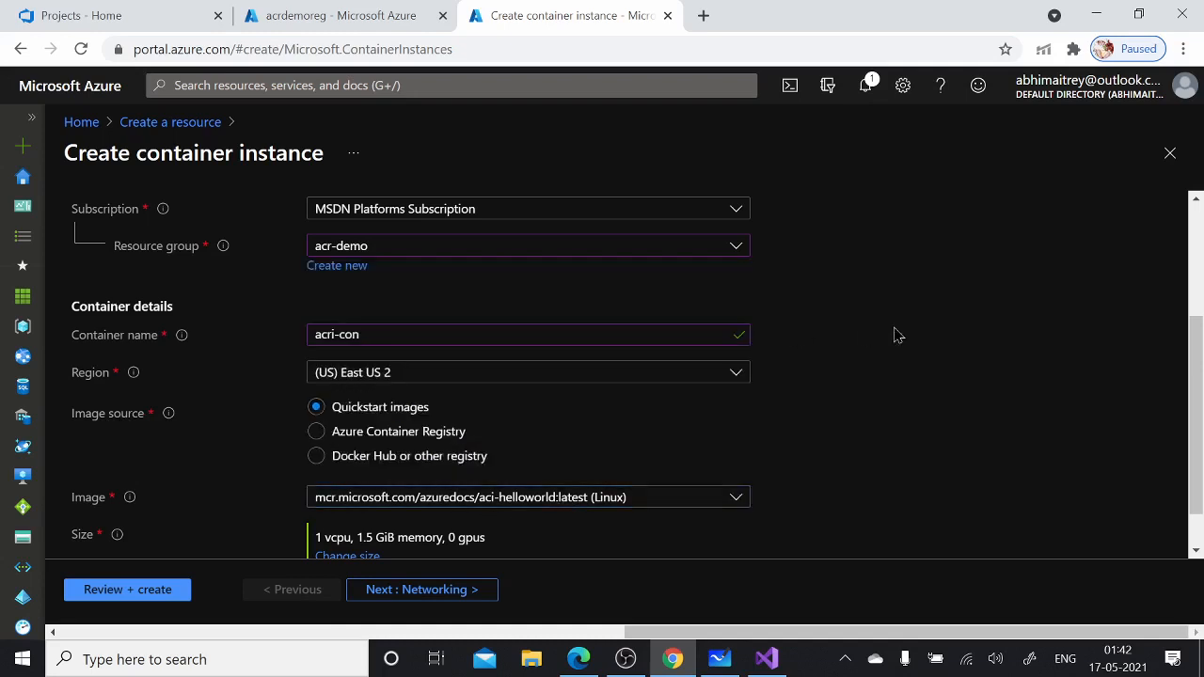
pyautogui.click(452, 435)
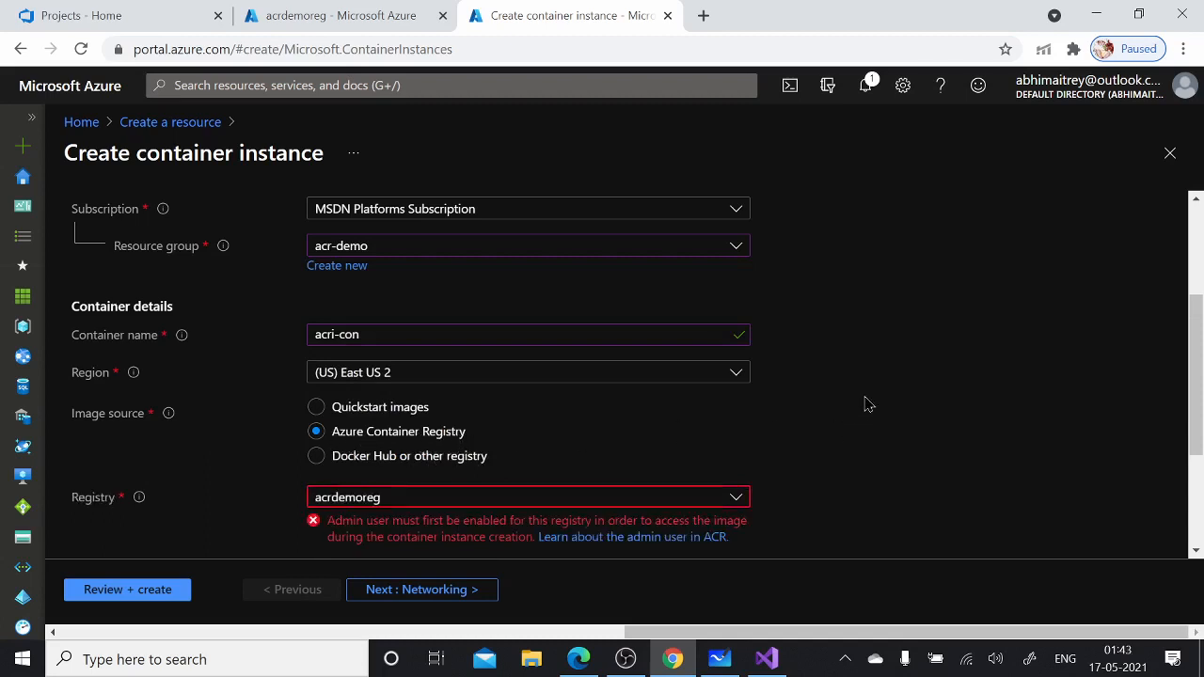
pyautogui.scroll(-1, 870, 403)
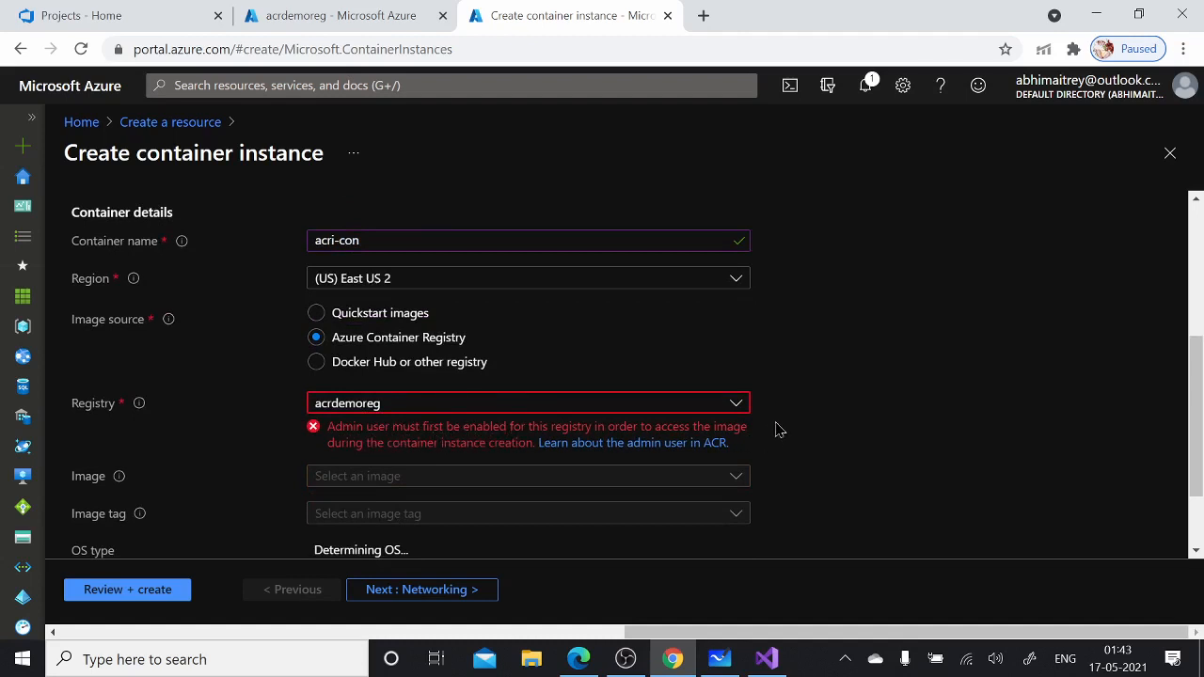
# - Enable the admin user in the access keys of acrdemoreg and return to the container instance form
pyautogui.click(380, 19)
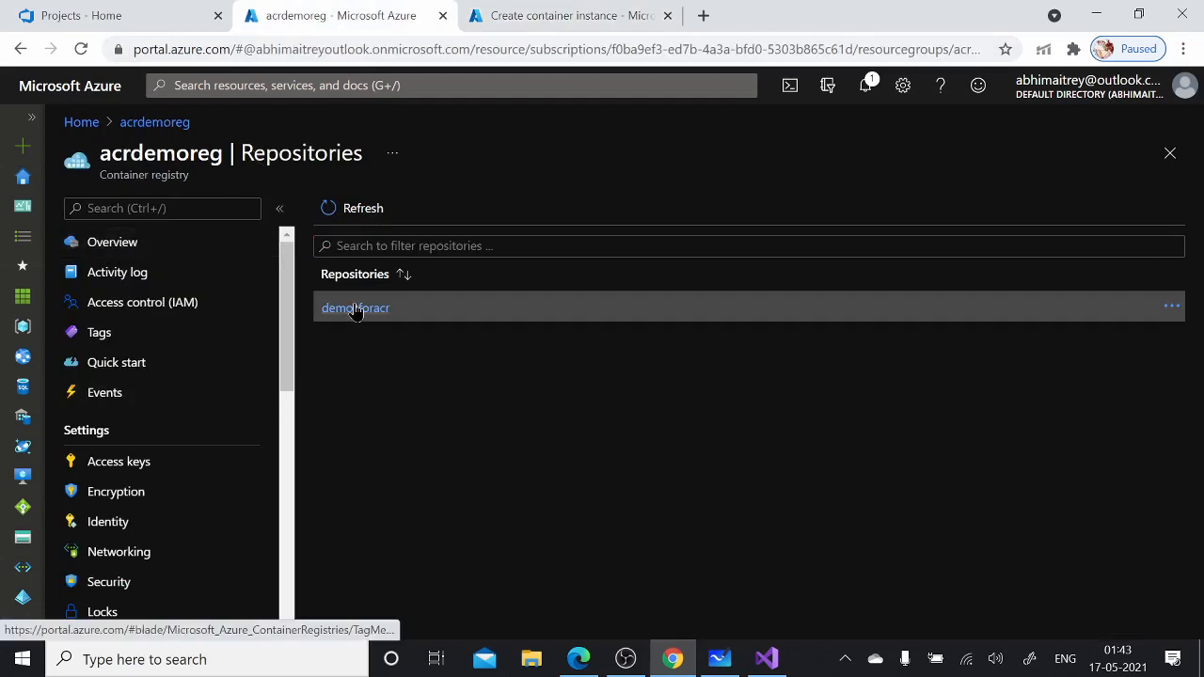
pyautogui.moveTo(292, 321); pyautogui.dragTo(336, 330)
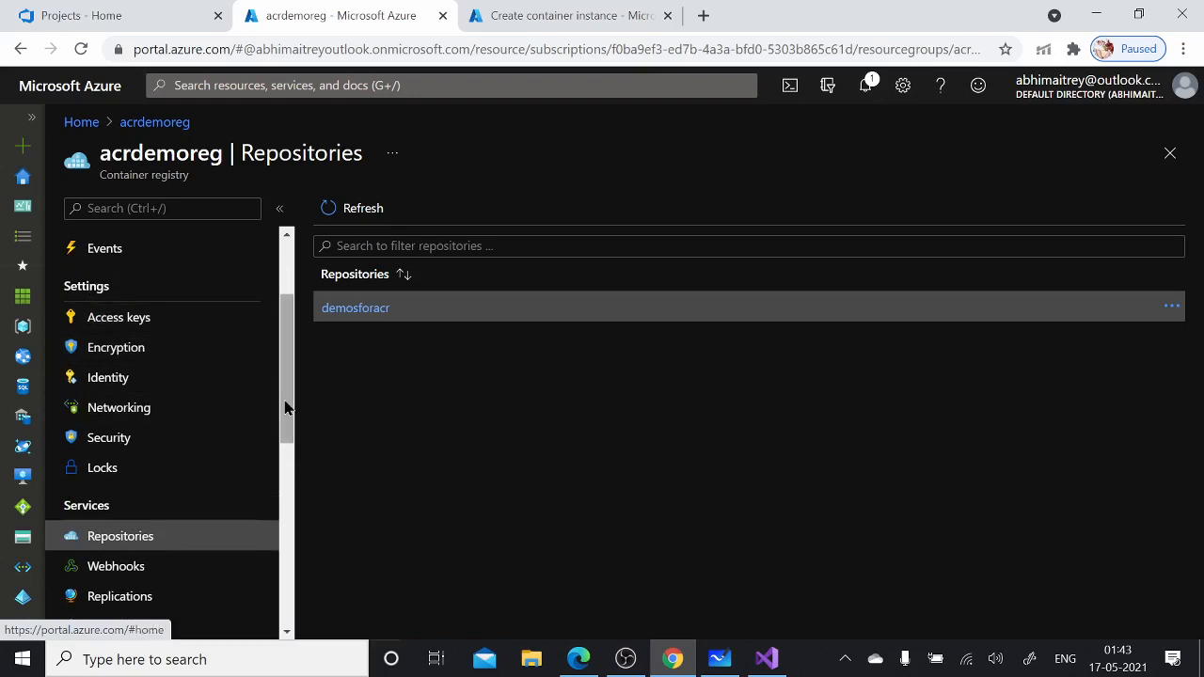
pyautogui.moveTo(285, 403); pyautogui.dragTo(285, 389)
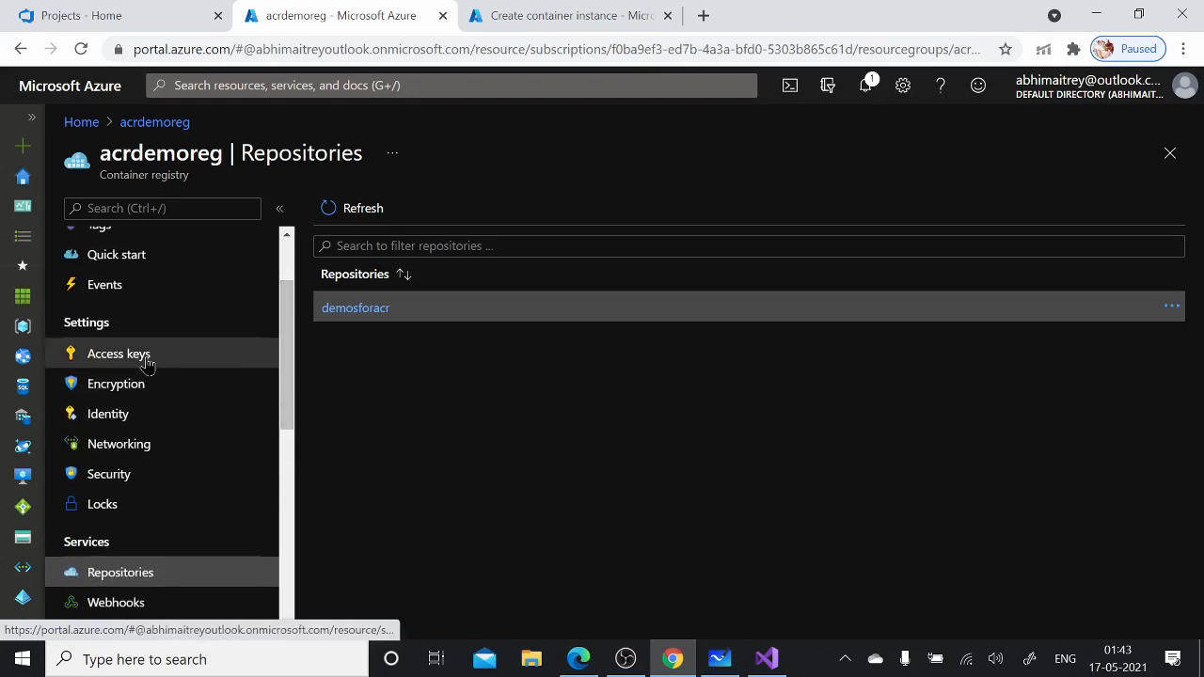
pyautogui.click(146, 355)
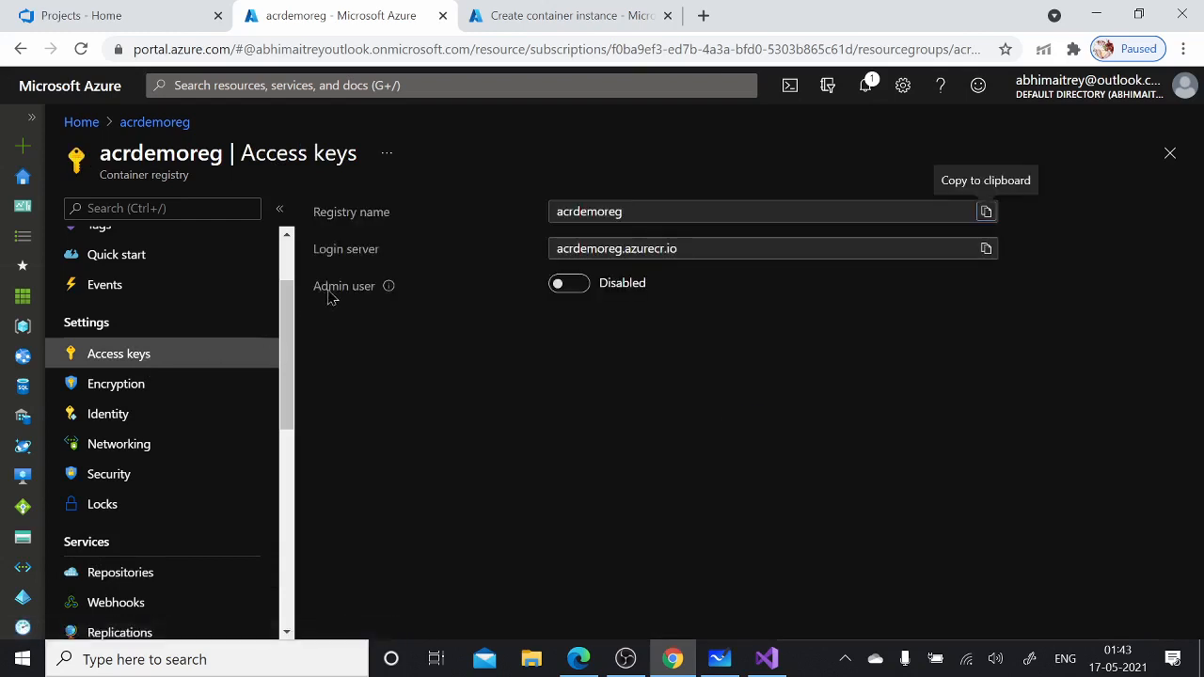
pyautogui.click(580, 287)
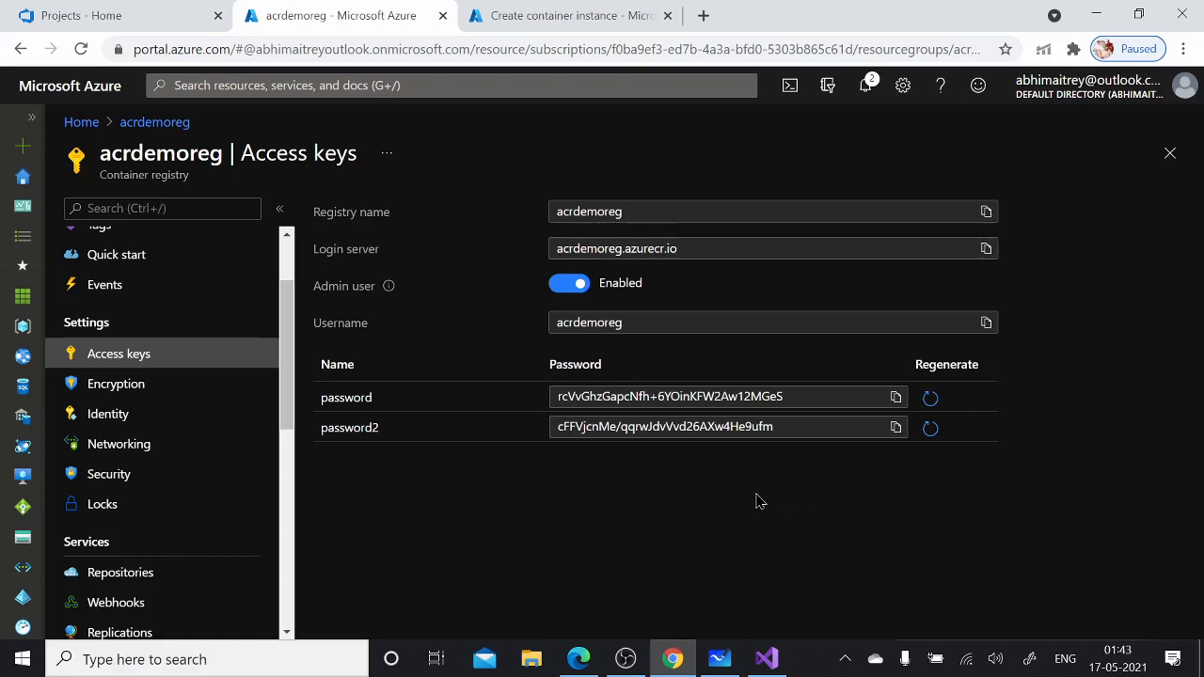
pyautogui.click(581, 21)
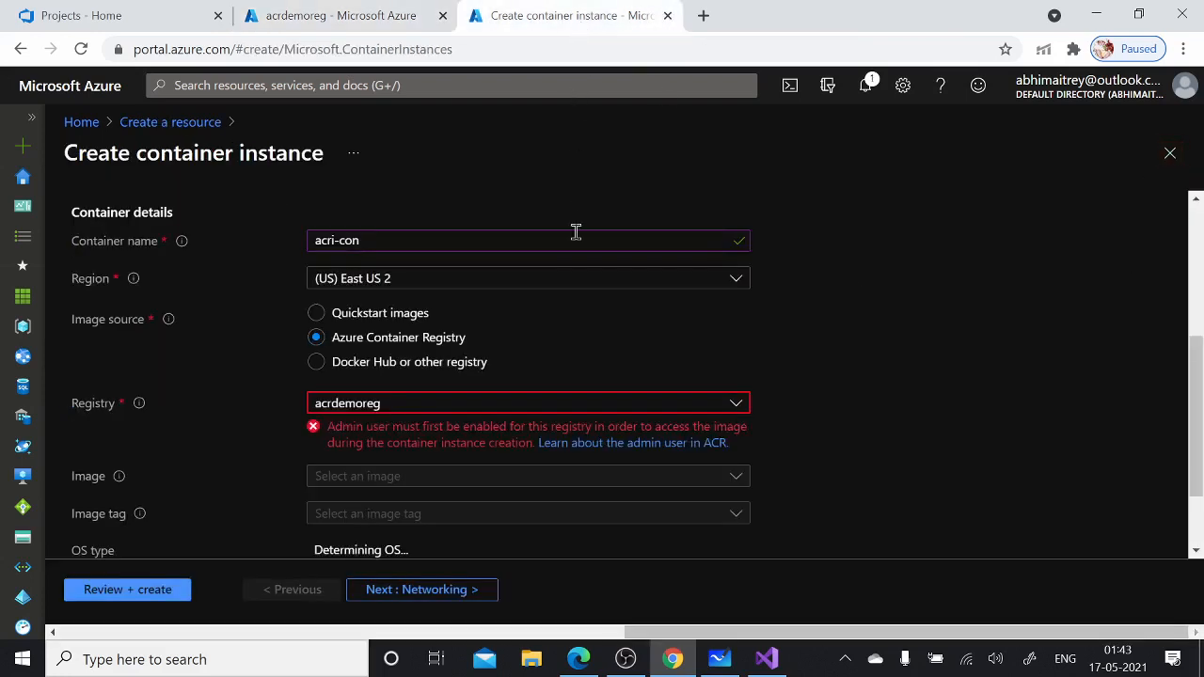
# - Reload the container instance form, discarding its entries, and select the acr-demo resource group
pyautogui.click(81, 49)
pyautogui.click(712, 164)
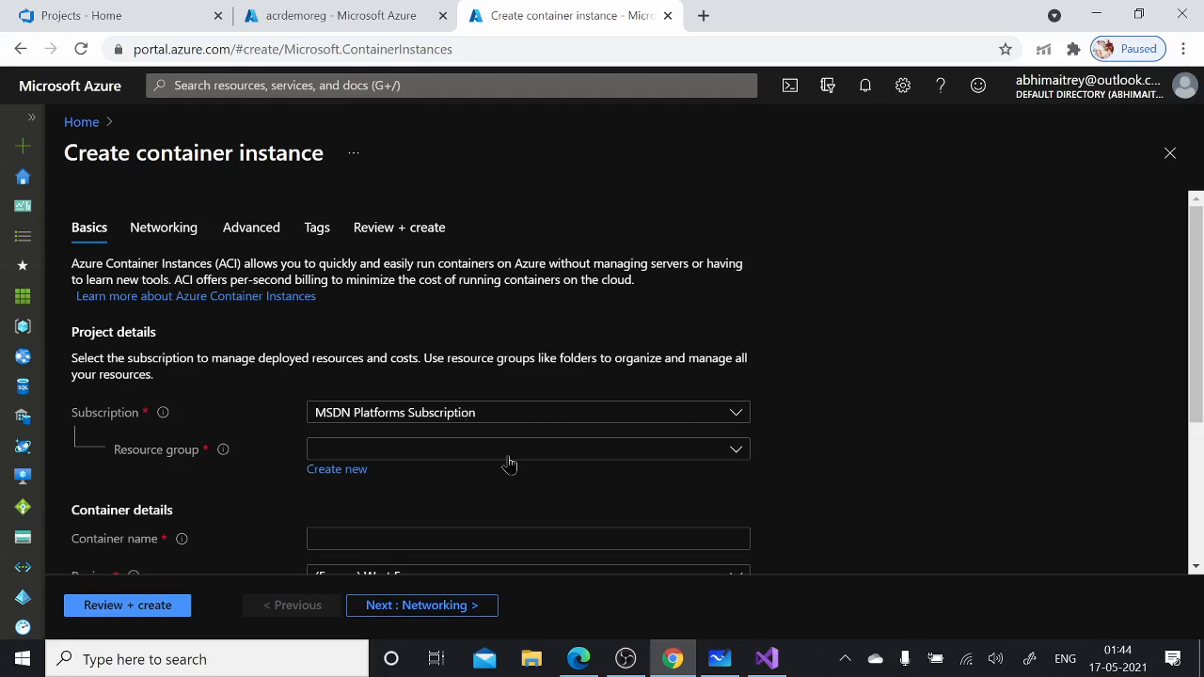
pyautogui.click(405, 453)
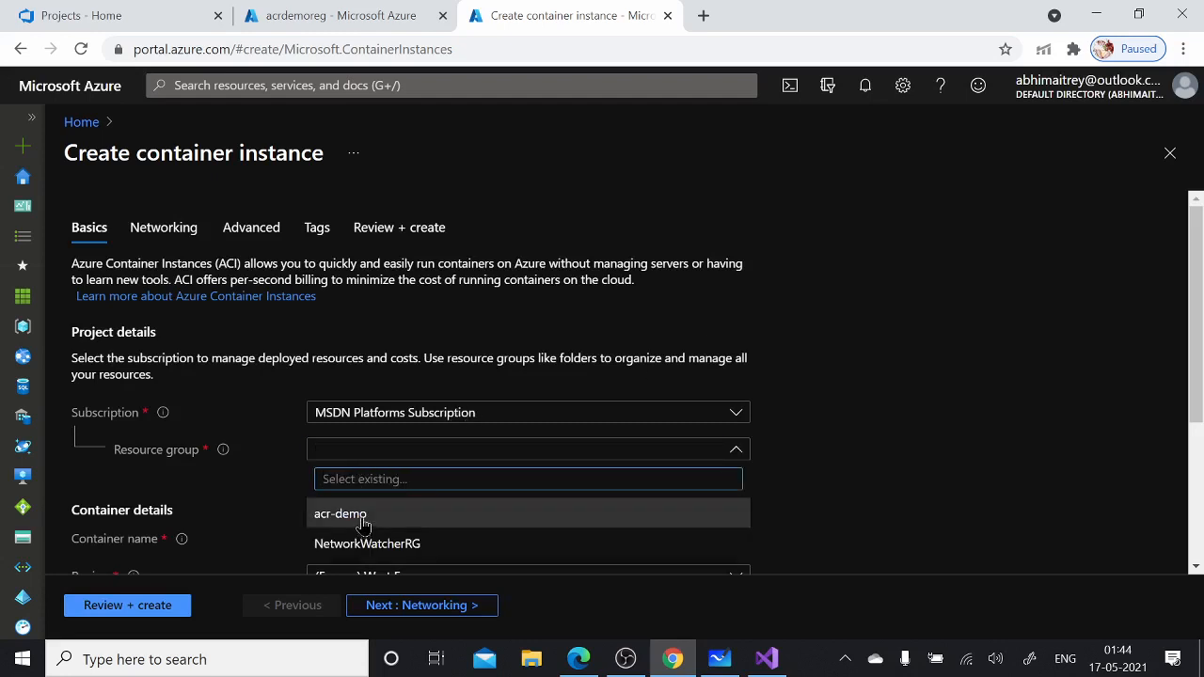
pyautogui.click(348, 511)
pyautogui.scroll(-2, 889, 368)
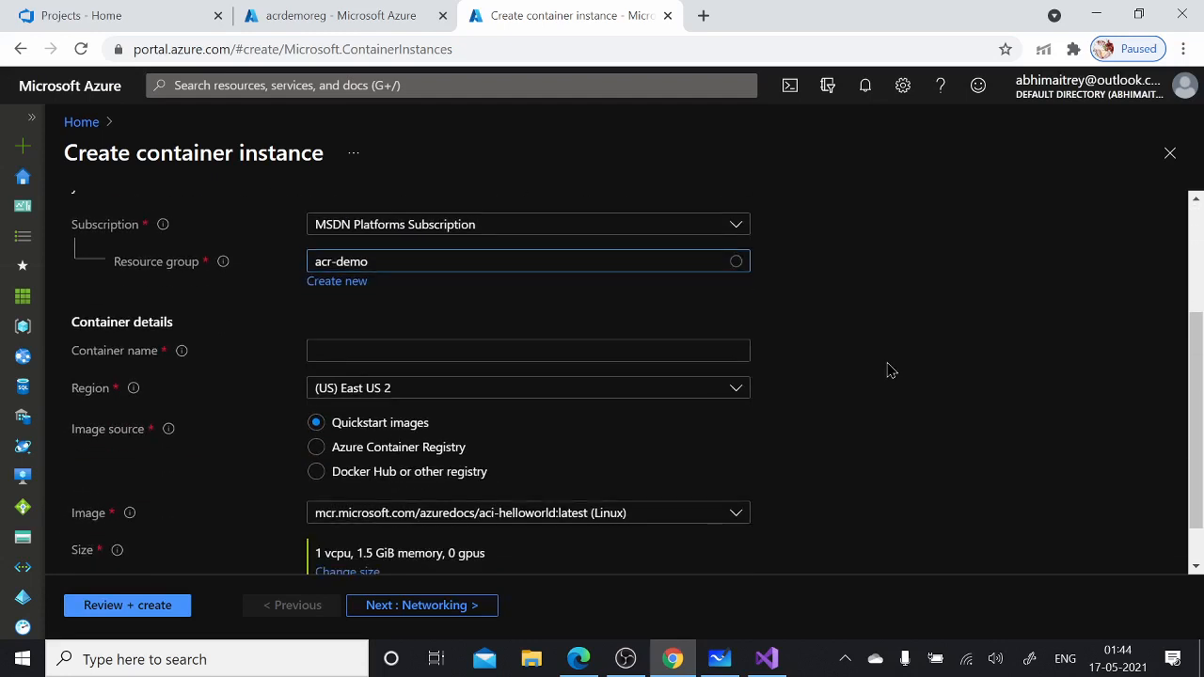
# - Name the container acri-con and set its image source to Azure Container Registry
pyautogui.click(445, 351)
pyautogui.write('acri-con')
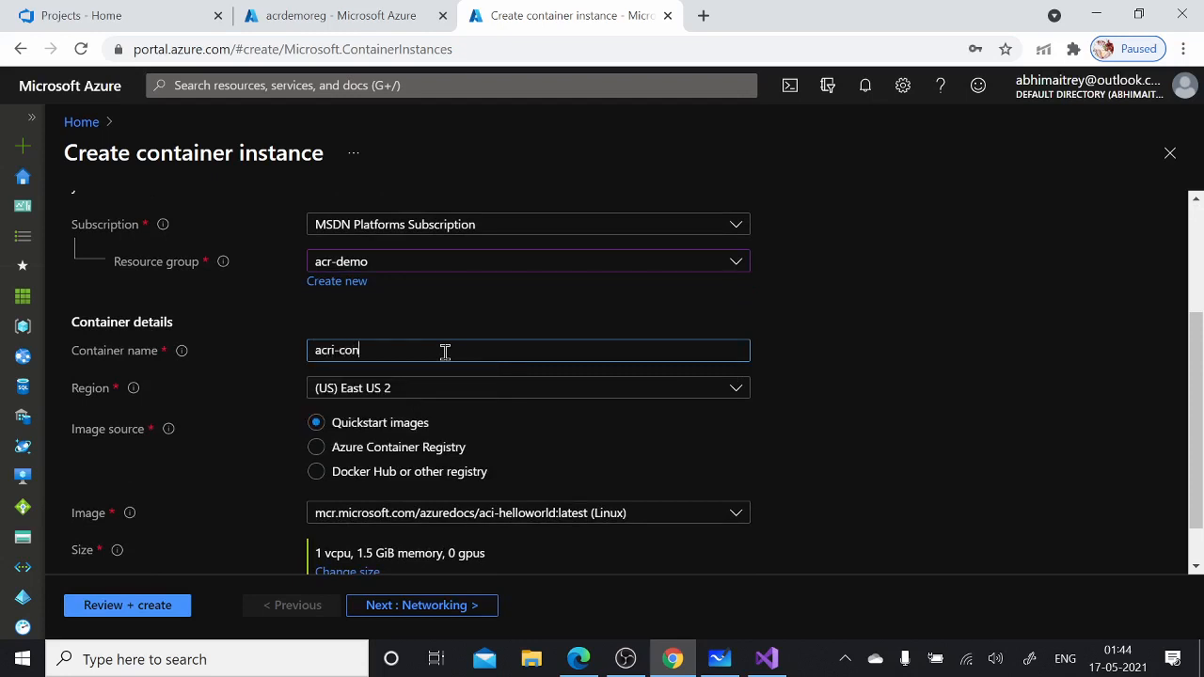
pyautogui.click(414, 452)
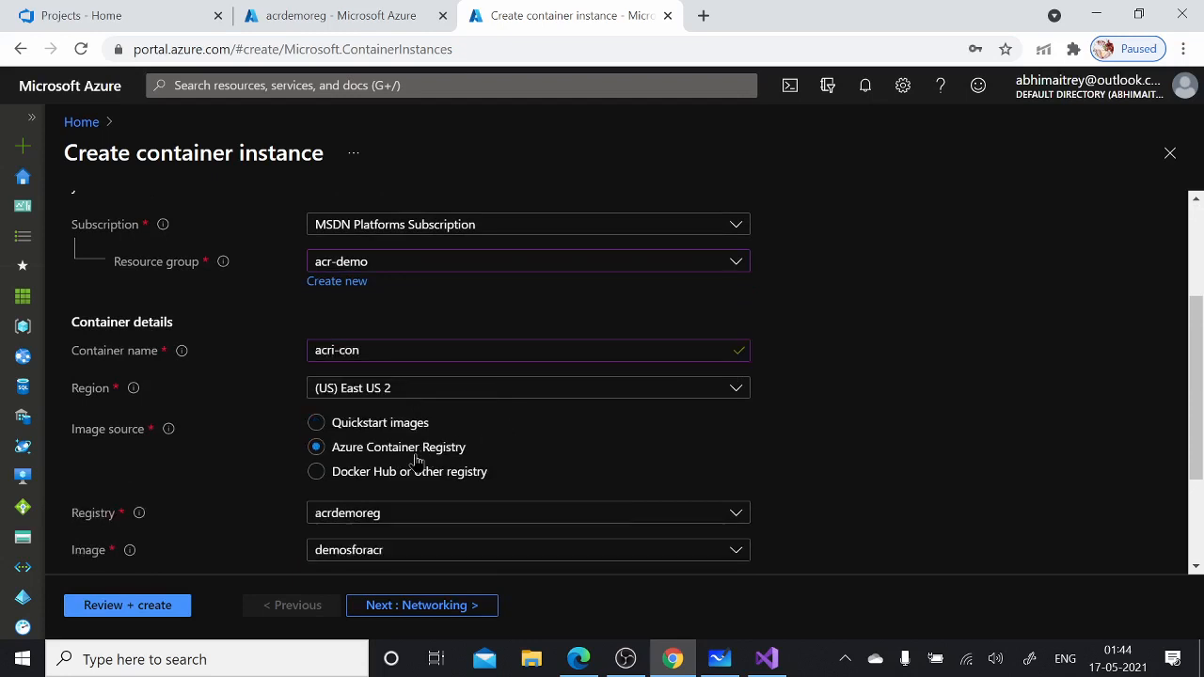
pyautogui.scroll(-1, 864, 457)
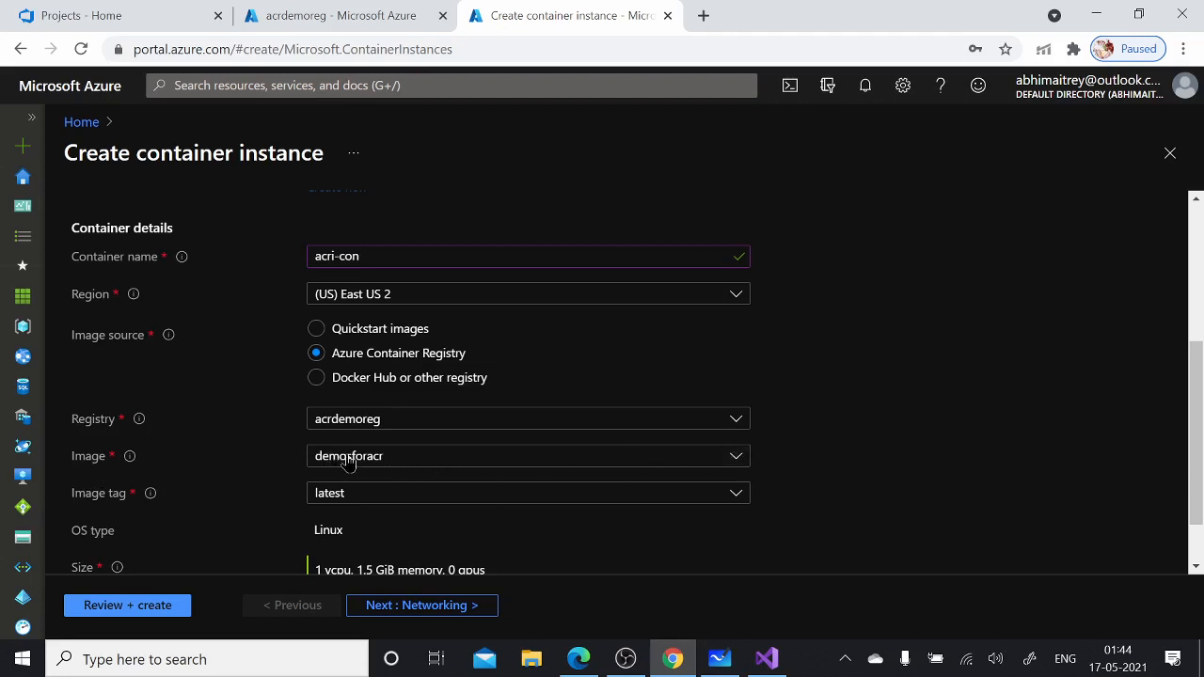
# - Check the form's registry, image and tag against the acrdemoreg access keys and the demosforacr repository
pyautogui.click(346, 18)
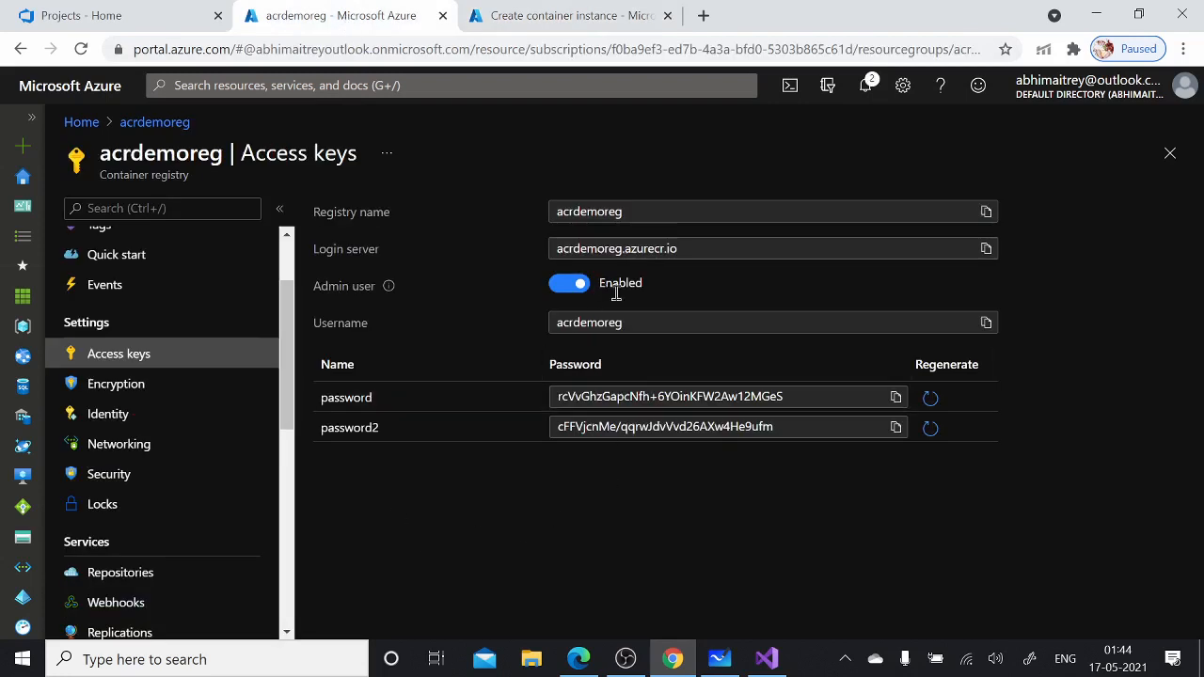
pyautogui.click(650, 213)
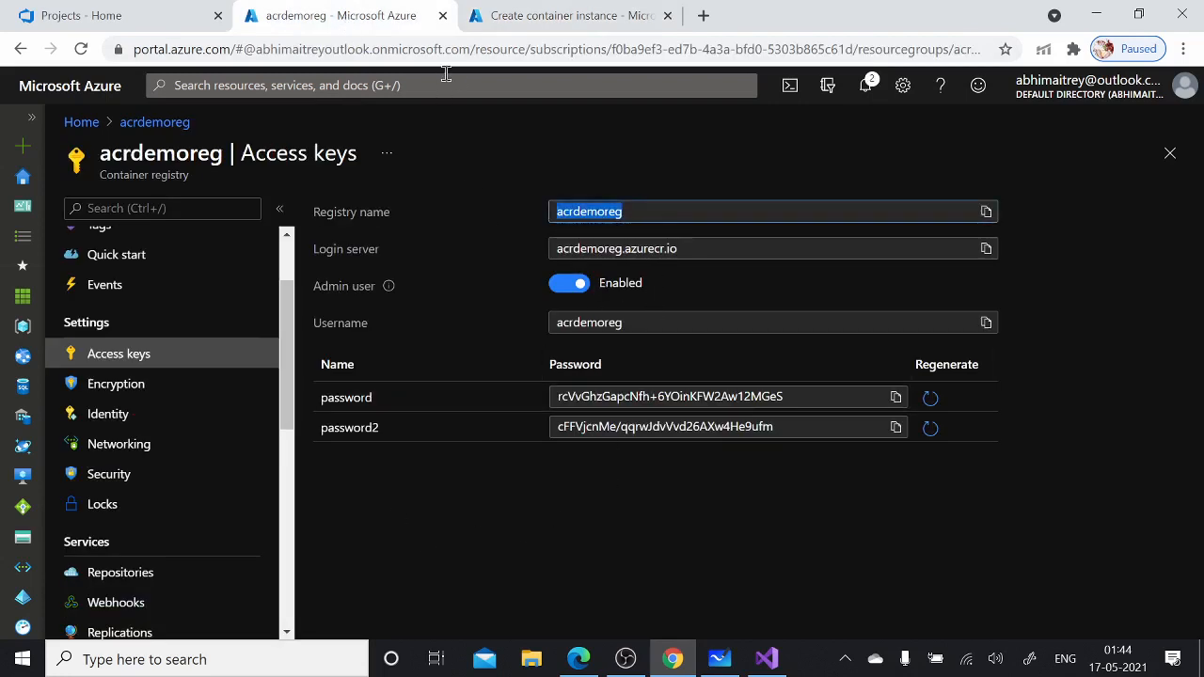
pyautogui.click(509, 28)
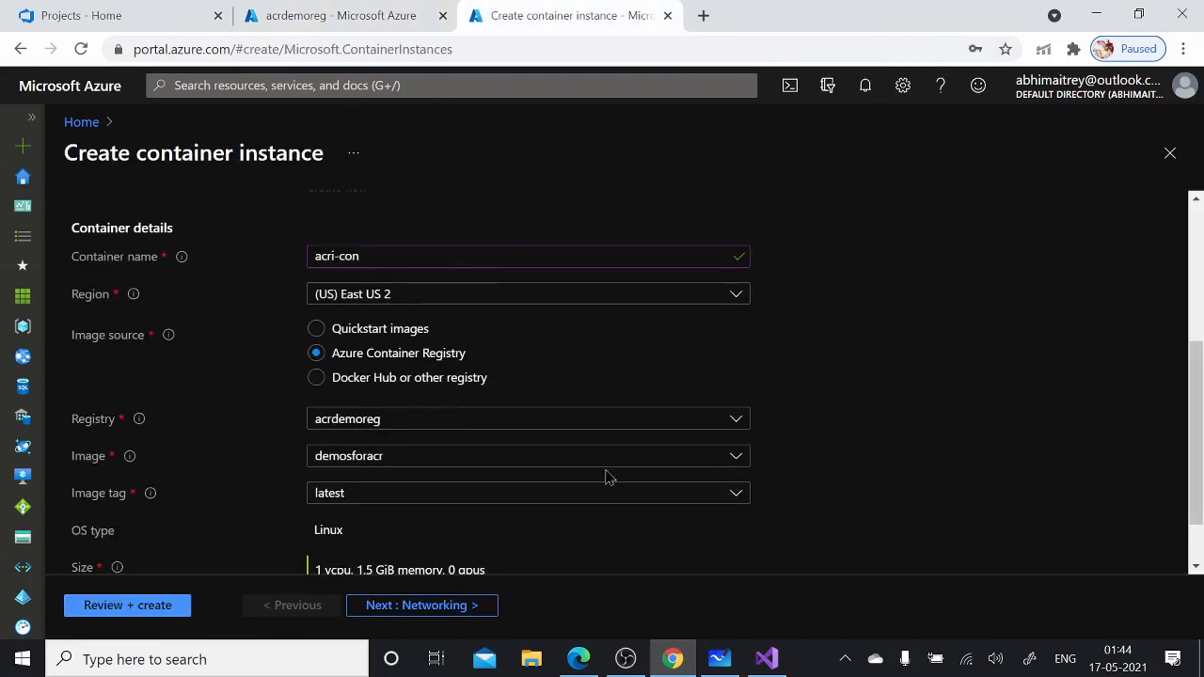
pyautogui.scroll(-1, 712, 458)
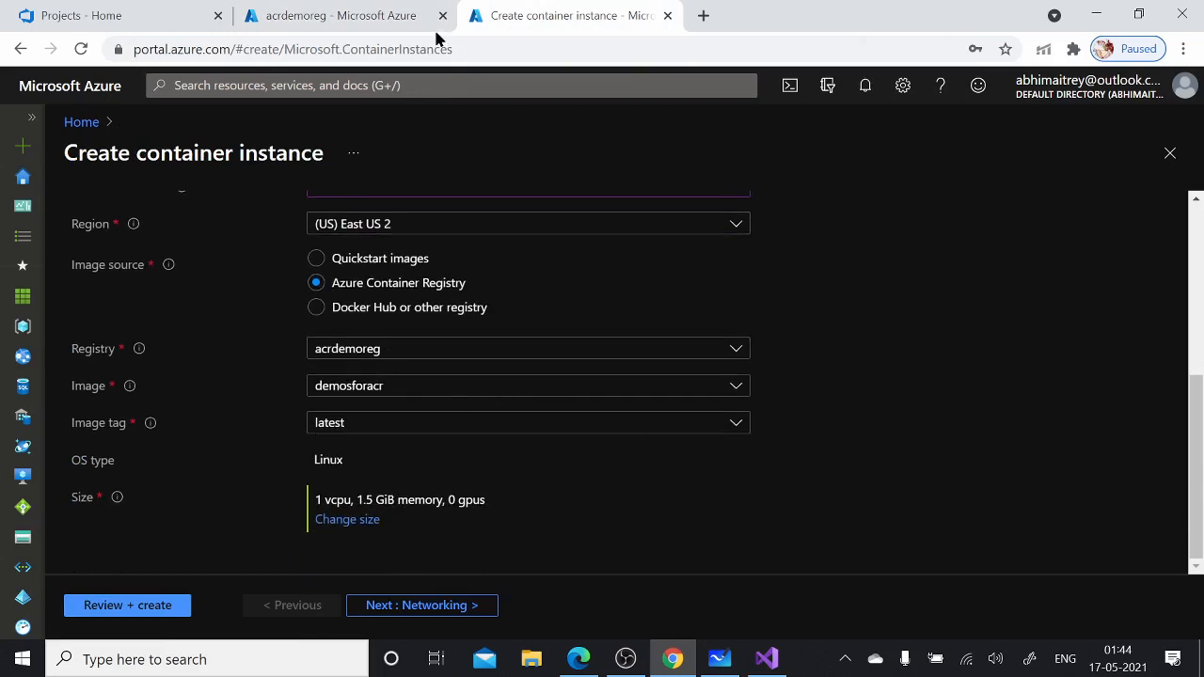
pyautogui.click(393, 17)
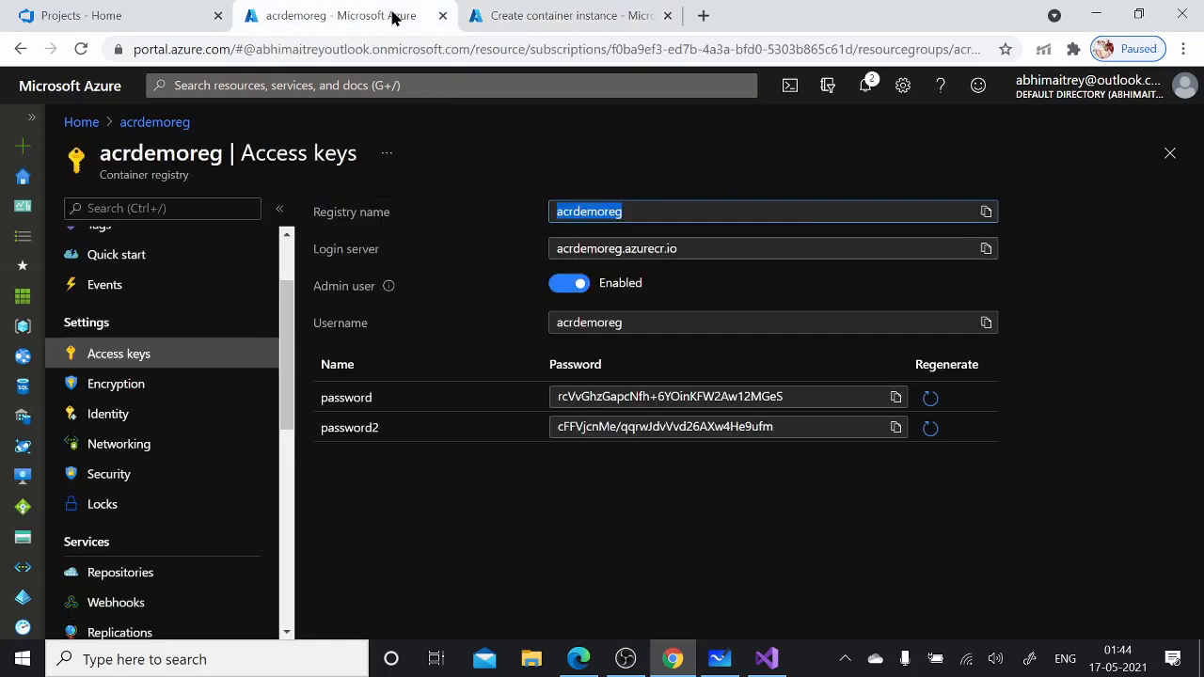
pyautogui.click(154, 573)
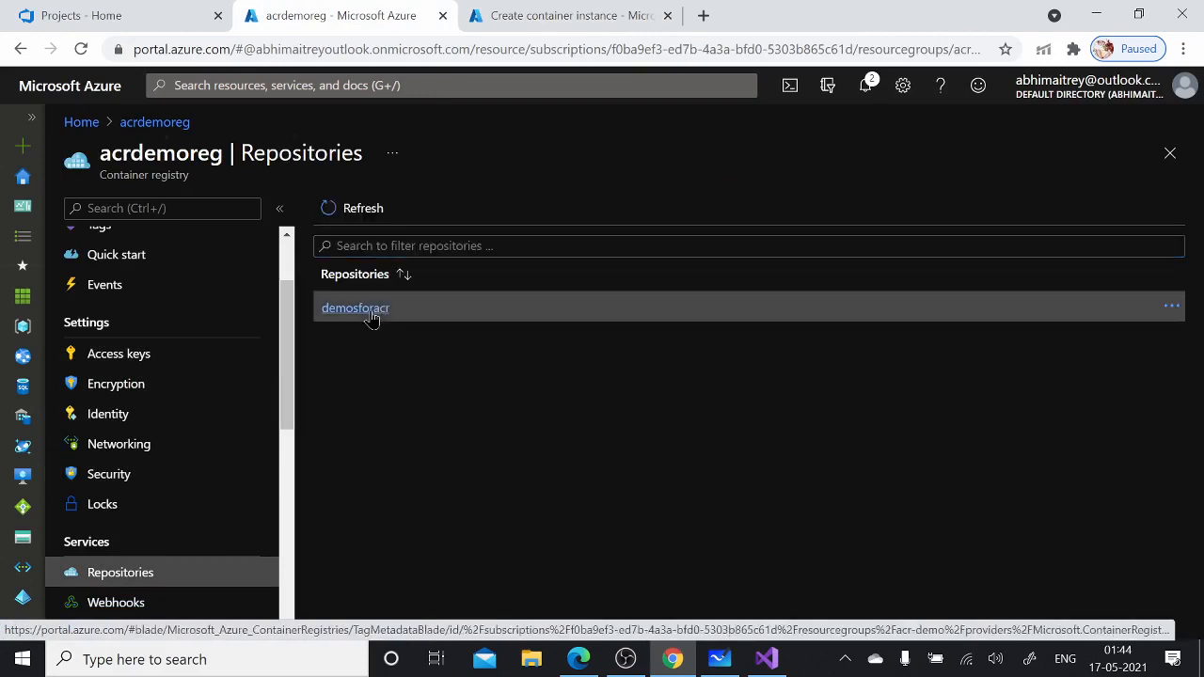
pyautogui.click(375, 316)
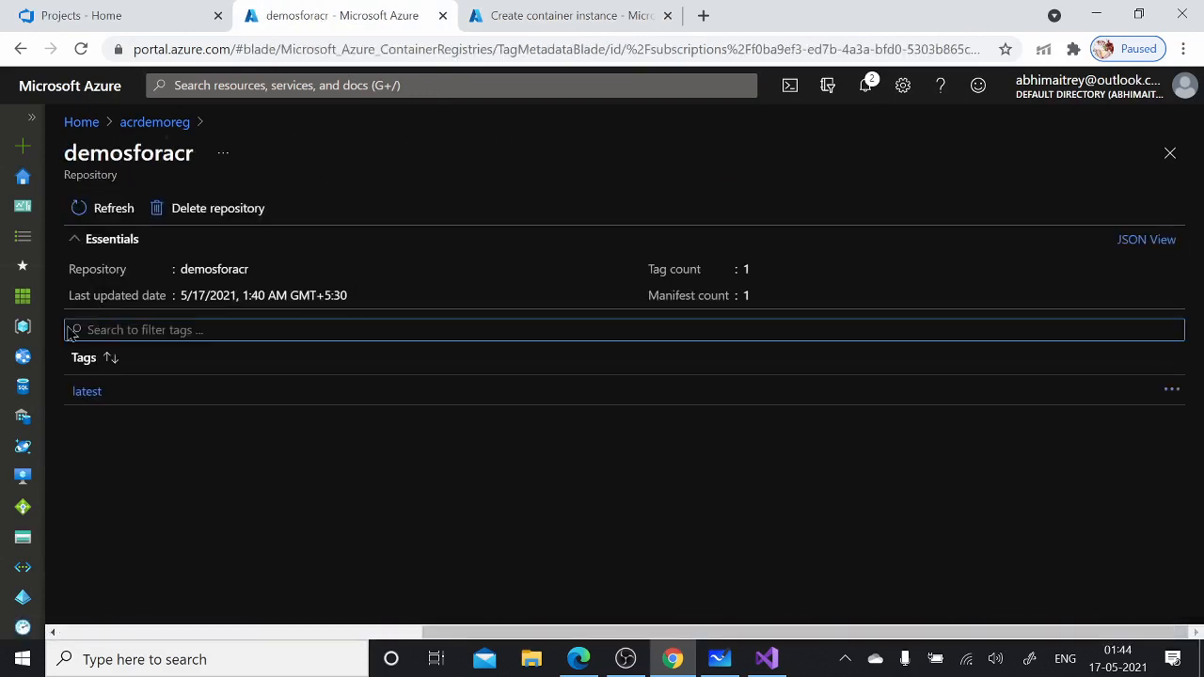
pyautogui.click(565, 15)
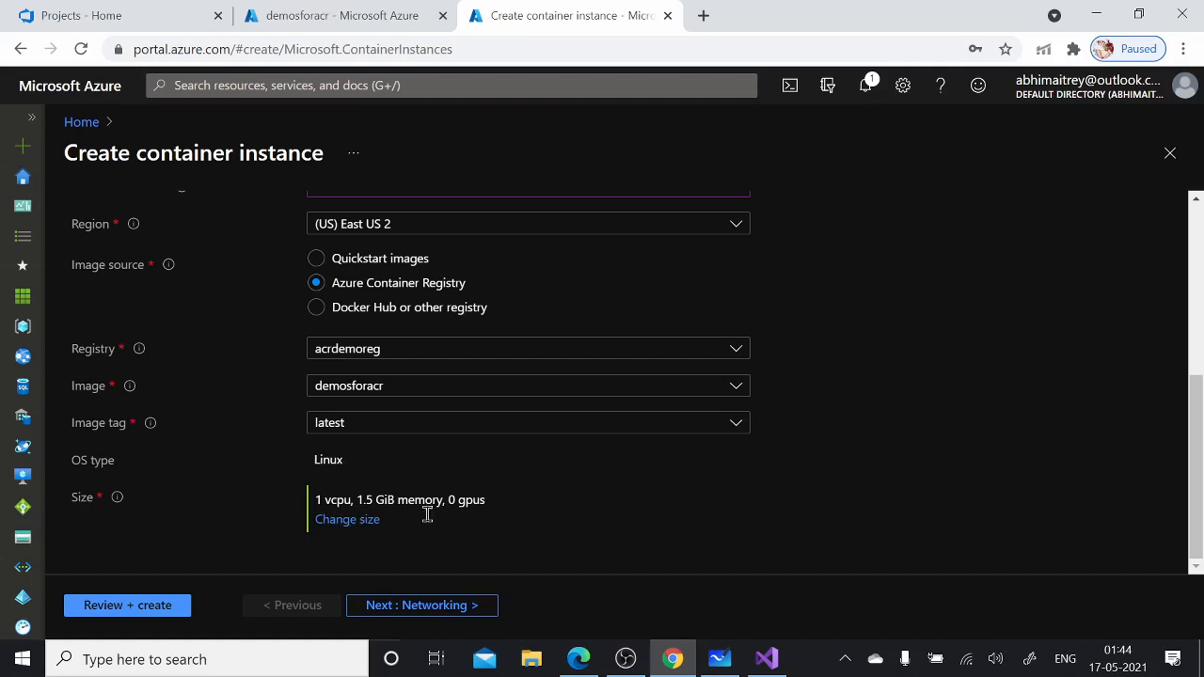
# - Keep the default networking, advanced and tag settings, review the configuration and create the container instance
pyautogui.click(439, 608)
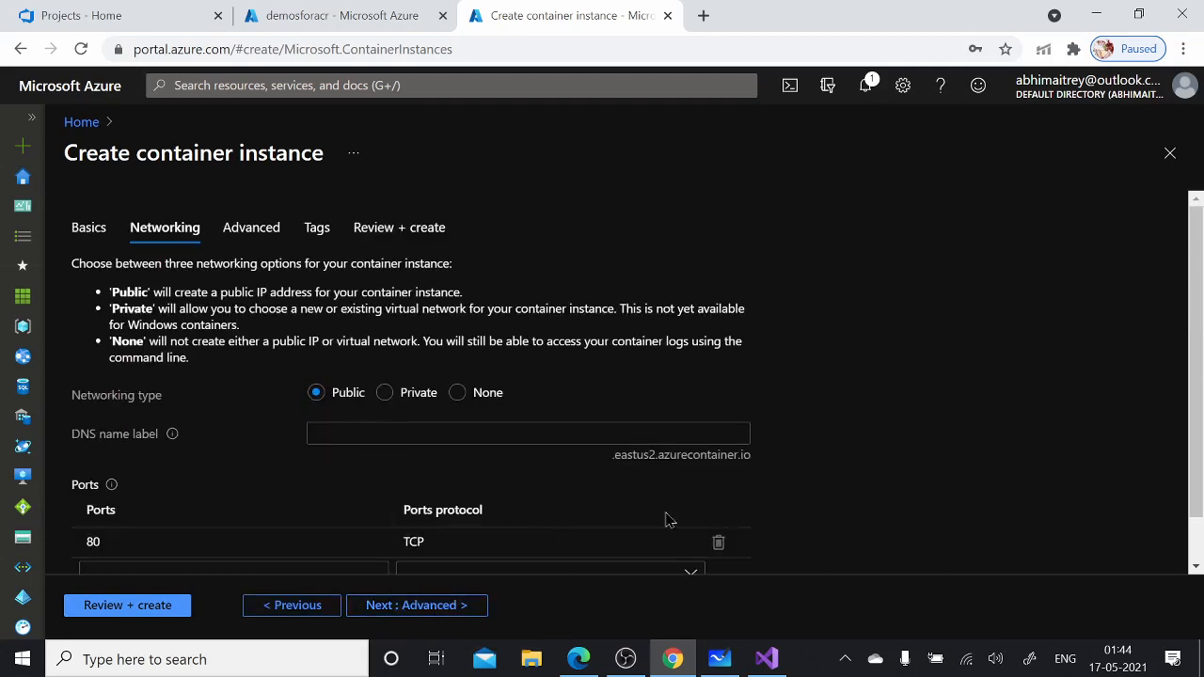
pyautogui.click(438, 610)
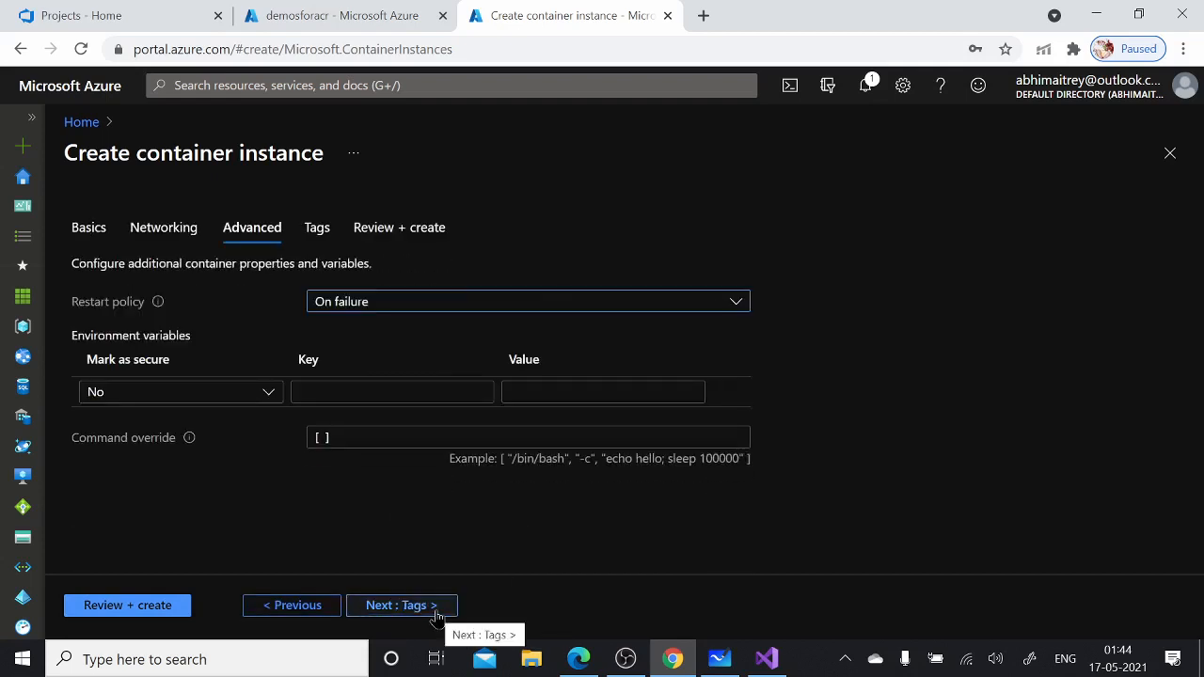
pyautogui.click(436, 610)
pyautogui.click(437, 610)
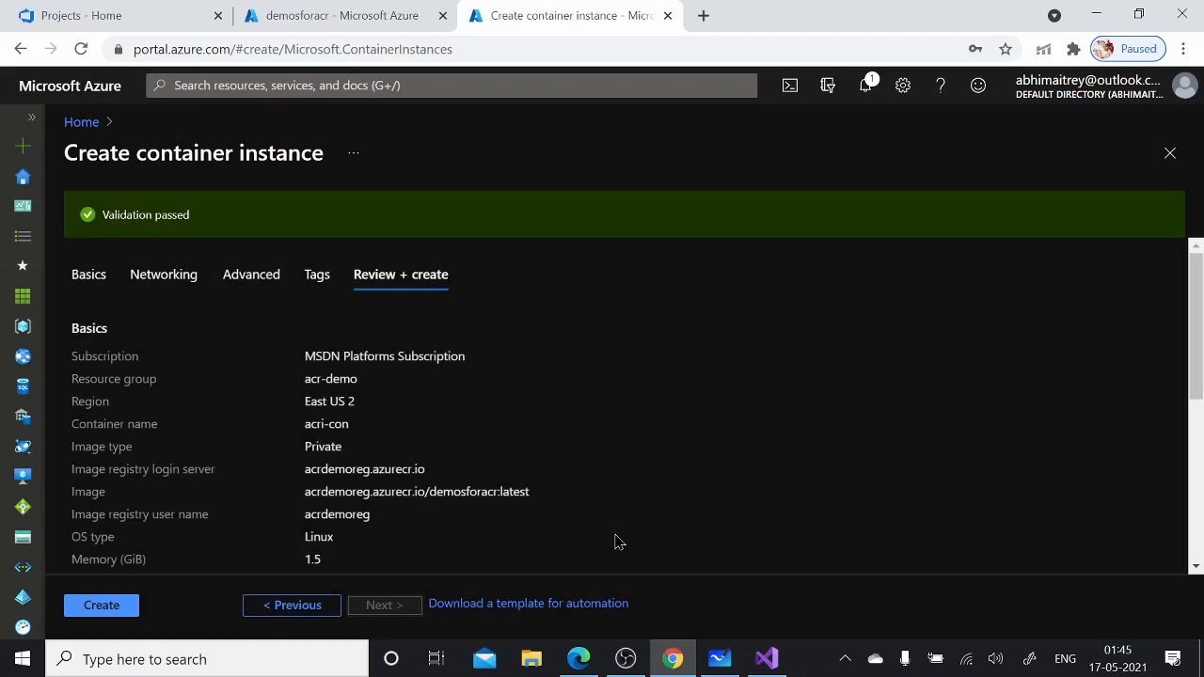
pyautogui.click(101, 607)
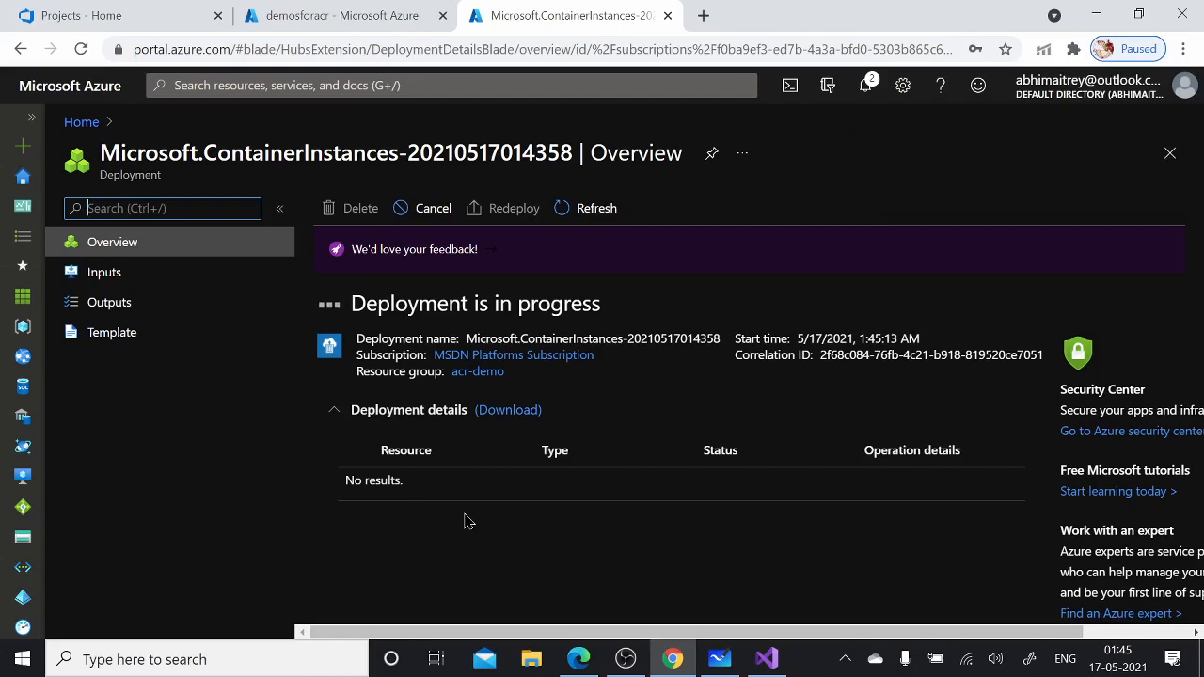
# - Switch to Microsoft Whiteboard and handwrite an underlined ACR label with "image" below it in an empty area
pyautogui.click(731, 668)
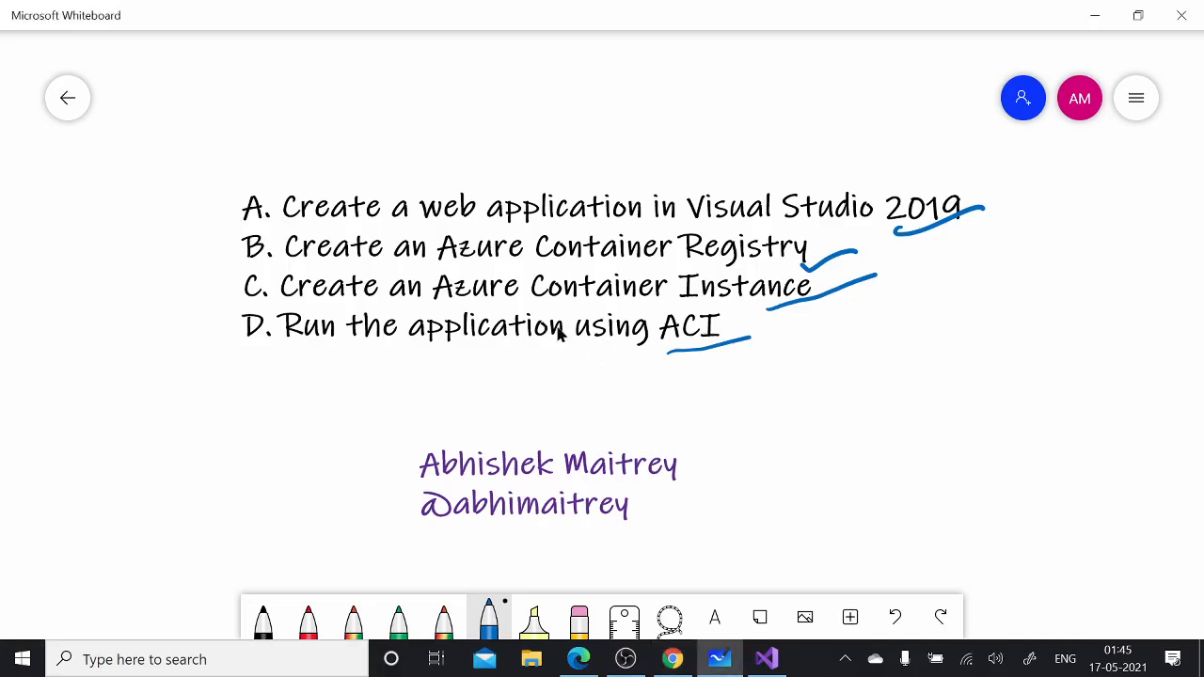
pyautogui.moveTo(823, 371); pyautogui.dragTo(642, 340)
pyautogui.hotkey('ctrl', 'z')
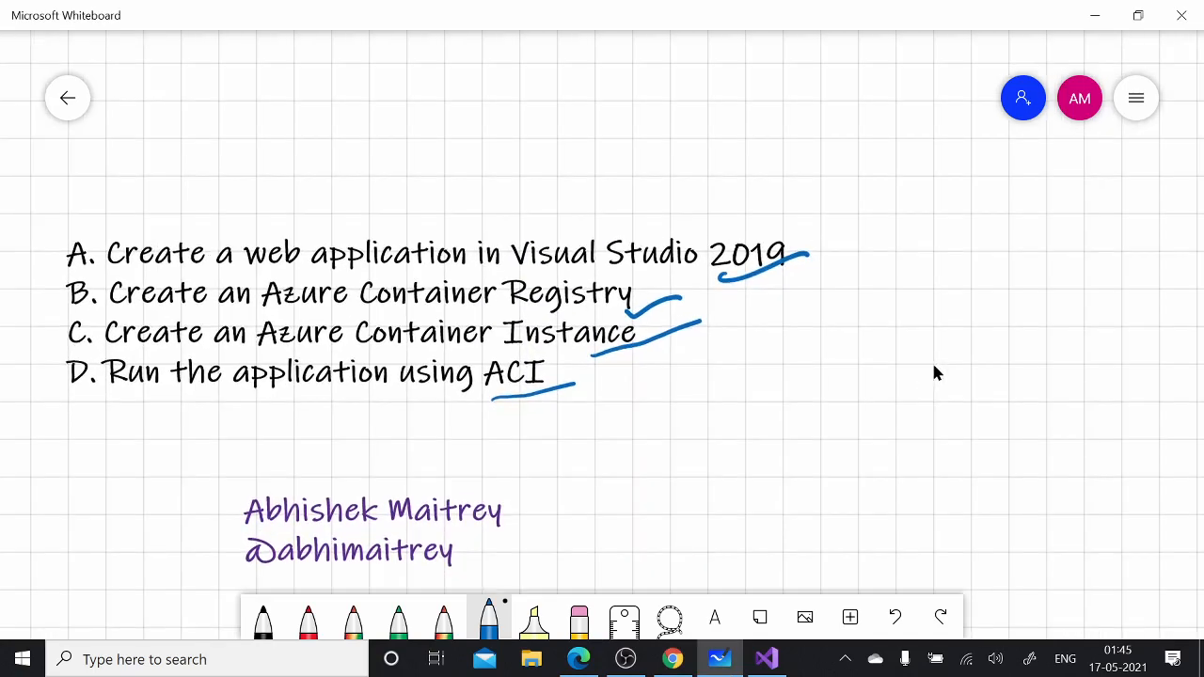
pyautogui.moveTo(934, 374); pyautogui.dragTo(295, 351)
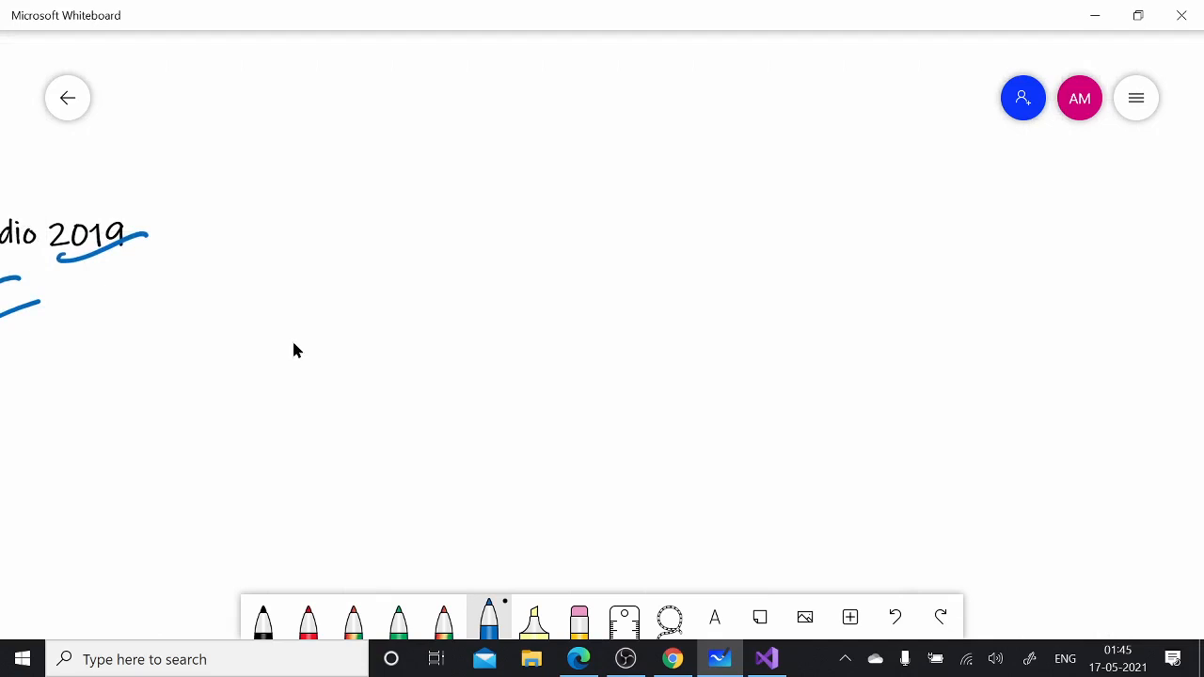
pyautogui.moveTo(428, 168)
pyautogui.mouseDown()
pyautogui.moveTo(422, 196)
pyautogui.moveTo(448, 180)
pyautogui.moveTo(455, 199)
pyautogui.mouseUp()
pyautogui.moveTo(425, 189)
pyautogui.mouseDown()
pyautogui.moveTo(508, 169)
pyautogui.moveTo(547, 185)
pyautogui.mouseUp()
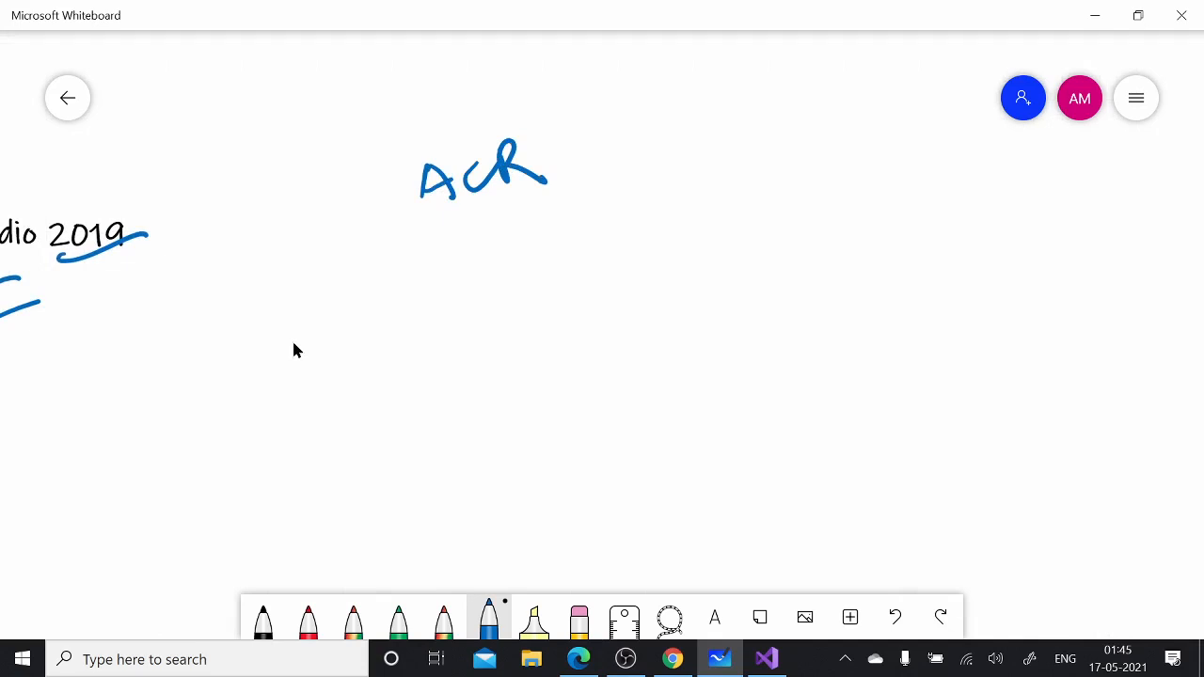
pyautogui.moveTo(436, 246); pyautogui.dragTo(538, 206)
pyautogui.moveTo(470, 274); pyautogui.dragTo(477, 296)
pyautogui.moveTo(457, 262)
pyautogui.mouseDown()
pyautogui.moveTo(517, 262)
pyautogui.moveTo(554, 235)
pyautogui.moveTo(571, 271)
pyautogui.moveTo(593, 215)
pyautogui.mouseUp()
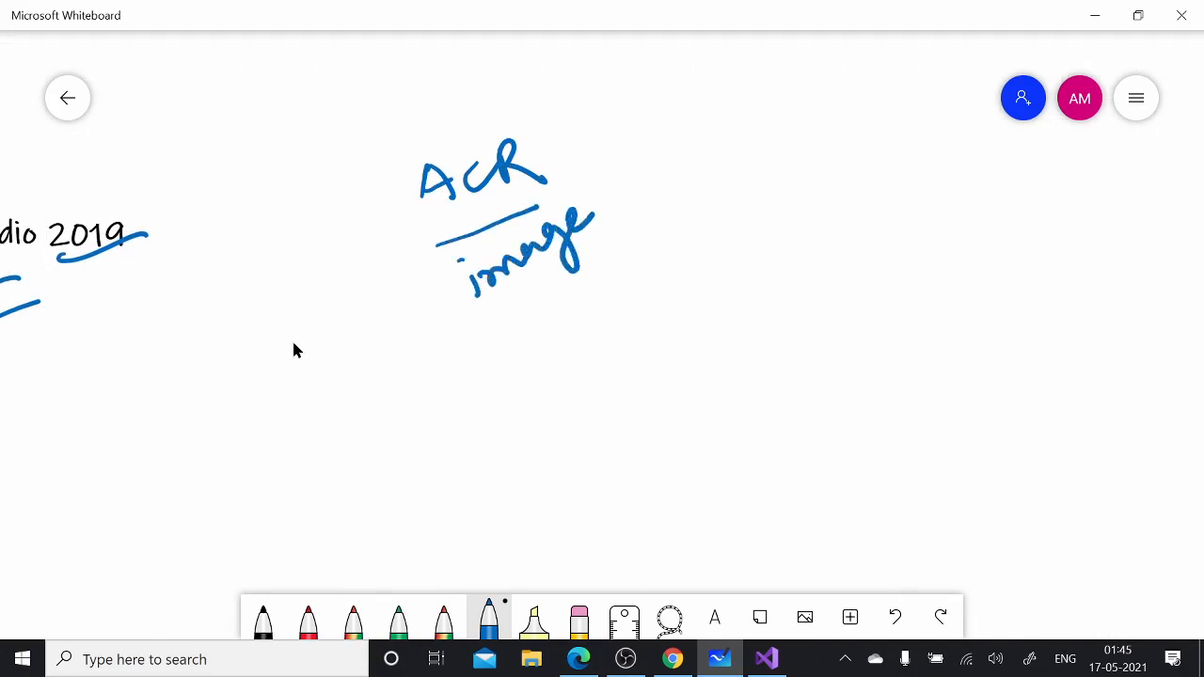
# - Handwrite the label ACI with "container" below it, to the right of the ACR label
pyautogui.moveTo(835, 233)
pyautogui.mouseDown()
pyautogui.moveTo(868, 230)
pyautogui.moveTo(863, 218)
pyautogui.moveTo(911, 222)
pyautogui.mouseUp()
pyautogui.moveTo(924, 184); pyautogui.dragTo(929, 216)
pyautogui.moveTo(905, 192); pyautogui.dragTo(930, 181)
pyautogui.moveTo(918, 223); pyautogui.dragTo(948, 205)
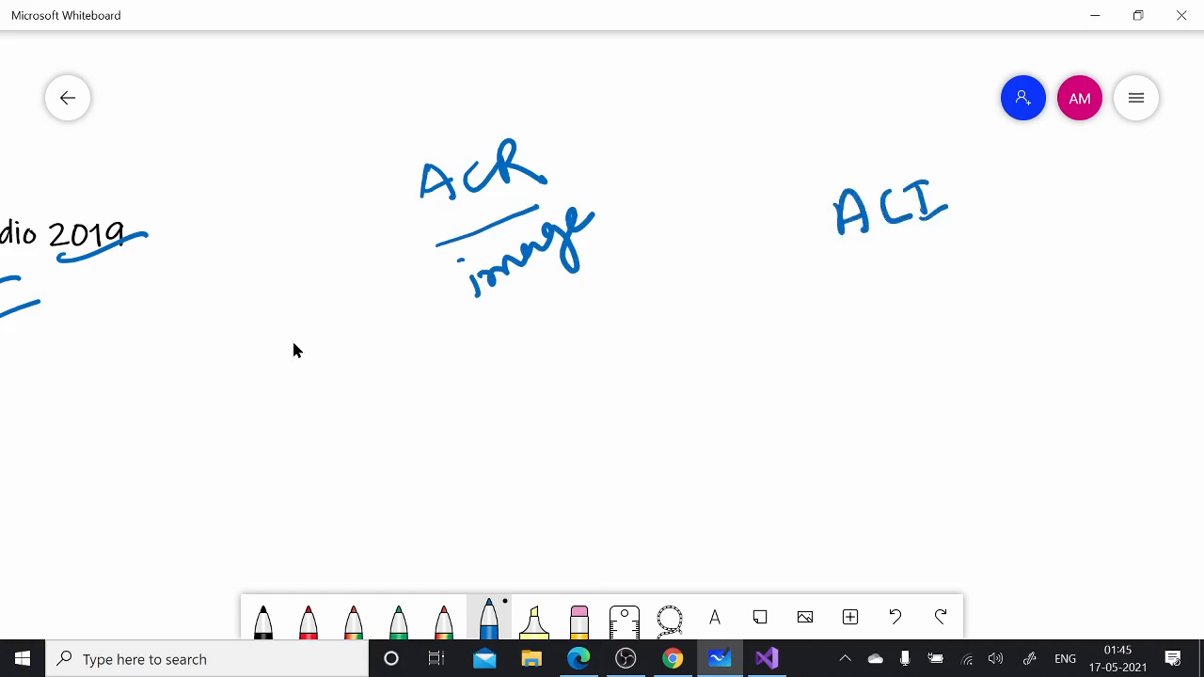
pyautogui.moveTo(871, 265)
pyautogui.mouseDown()
pyautogui.moveTo(875, 293)
pyautogui.moveTo(936, 269)
pyautogui.mouseUp()
pyautogui.moveTo(924, 256); pyautogui.dragTo(1075, 200)
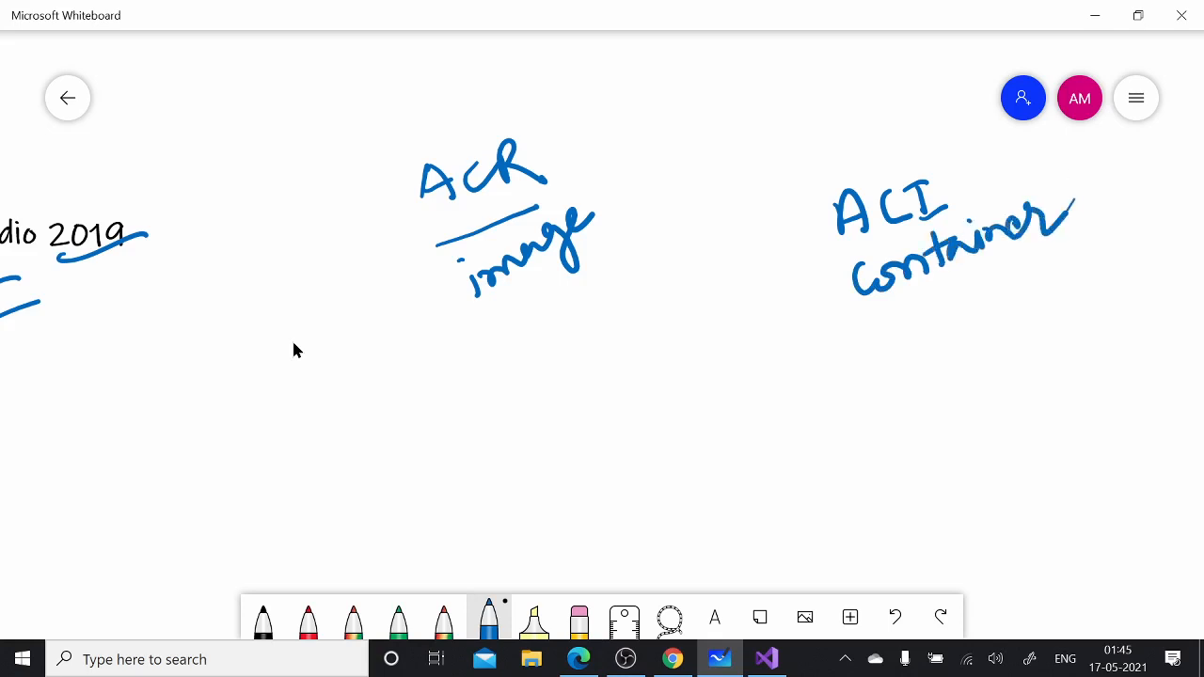
# - Write VS below the ACR label and draw arrows from VS to image and from image to ACI
pyautogui.moveTo(321, 443)
pyautogui.mouseDown()
pyautogui.moveTo(347, 462)
pyautogui.moveTo(340, 417)
pyautogui.mouseUp()
pyautogui.moveTo(377, 420)
pyautogui.mouseDown()
pyautogui.moveTo(362, 454)
pyautogui.moveTo(417, 406)
pyautogui.moveTo(433, 299)
pyautogui.moveTo(439, 332)
pyautogui.mouseUp()
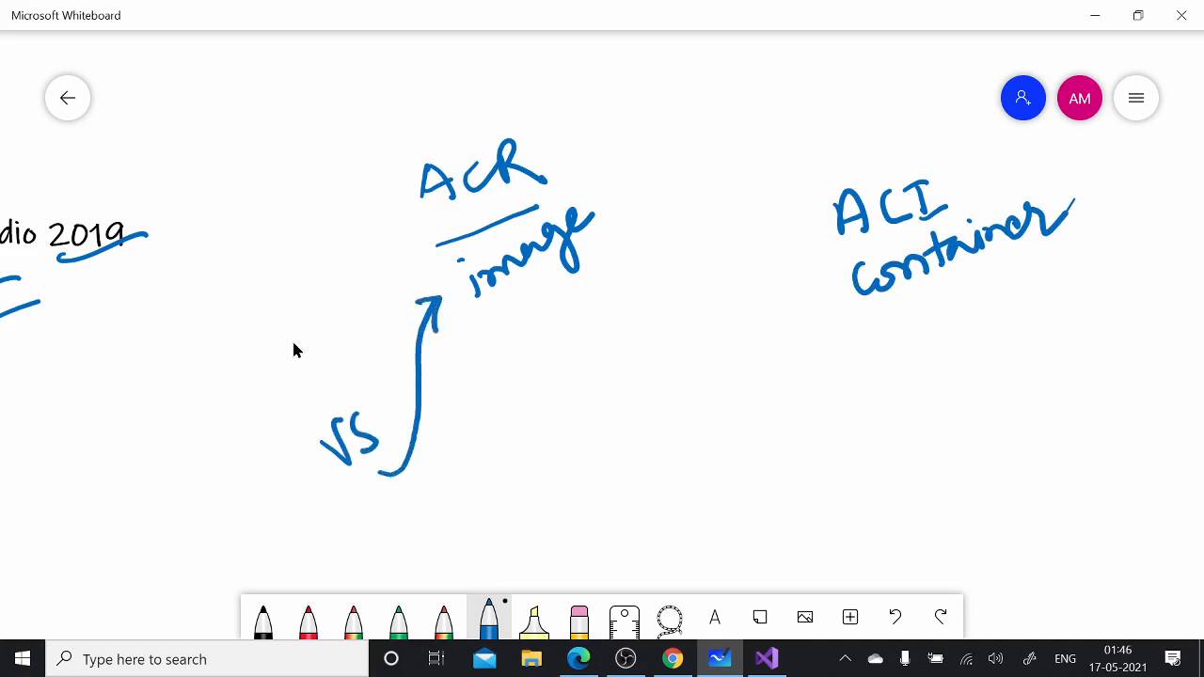
pyautogui.moveTo(585, 241)
pyautogui.mouseDown()
pyautogui.moveTo(740, 173)
pyautogui.moveTo(816, 226)
pyautogui.mouseUp()
pyautogui.moveTo(822, 196); pyautogui.dragTo(821, 230)
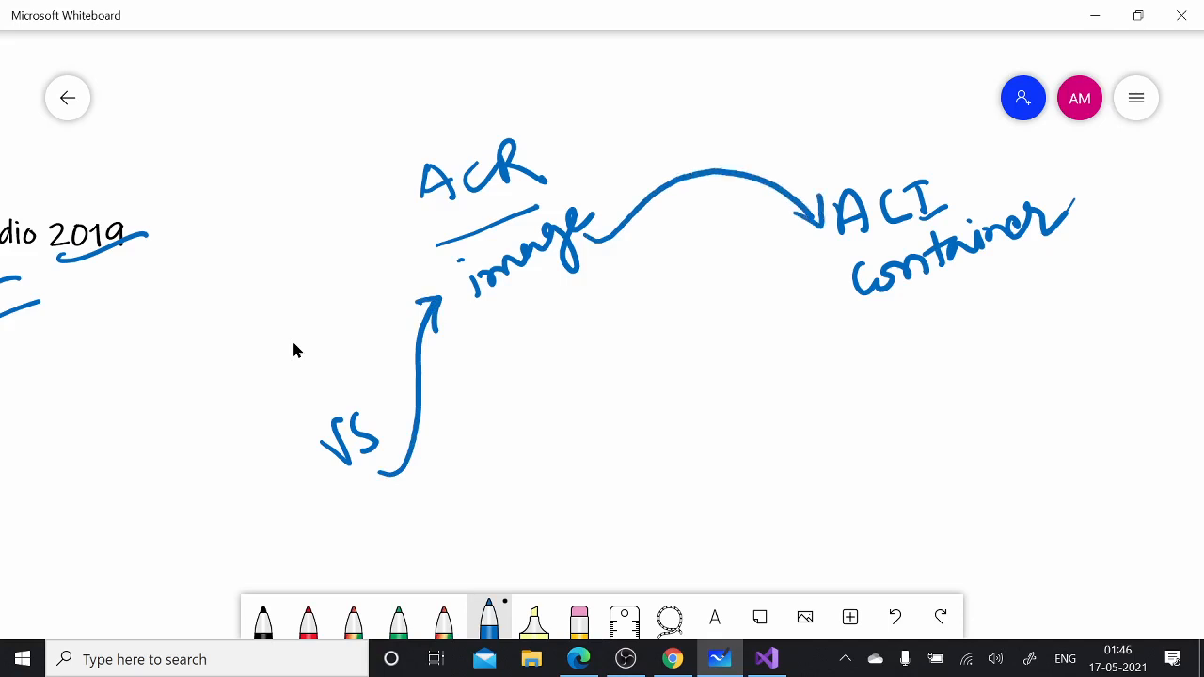
# - Circle the container, ACI and image labels and link ACI by a line to an underlined Browser label
pyautogui.moveTo(872, 324)
pyautogui.mouseDown()
pyautogui.moveTo(1113, 193)
pyautogui.moveTo(917, 235)
pyautogui.moveTo(867, 318)
pyautogui.moveTo(904, 303)
pyautogui.mouseUp()
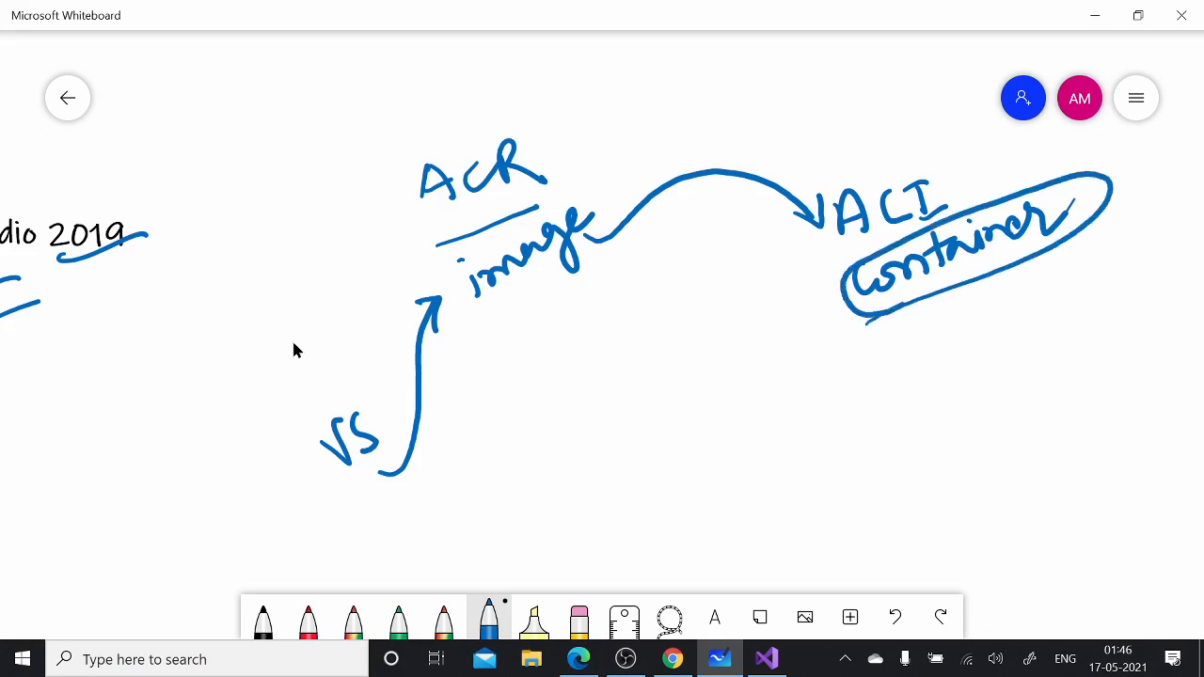
pyautogui.moveTo(931, 152)
pyautogui.mouseDown()
pyautogui.moveTo(852, 155)
pyautogui.moveTo(944, 188)
pyautogui.moveTo(904, 149)
pyautogui.mouseUp()
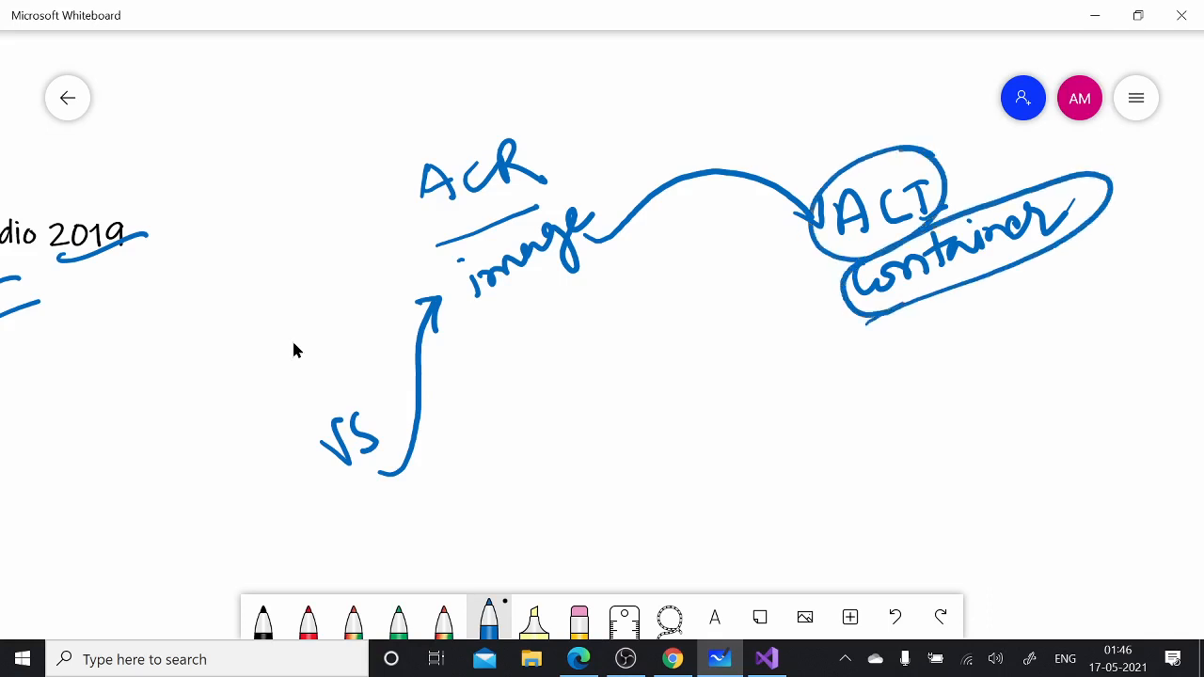
pyautogui.moveTo(824, 256)
pyautogui.mouseDown()
pyautogui.moveTo(852, 412)
pyautogui.moveTo(935, 407)
pyautogui.moveTo(954, 380)
pyautogui.moveTo(1103, 312)
pyautogui.mouseUp()
pyautogui.moveTo(910, 452); pyautogui.dragTo(1078, 348)
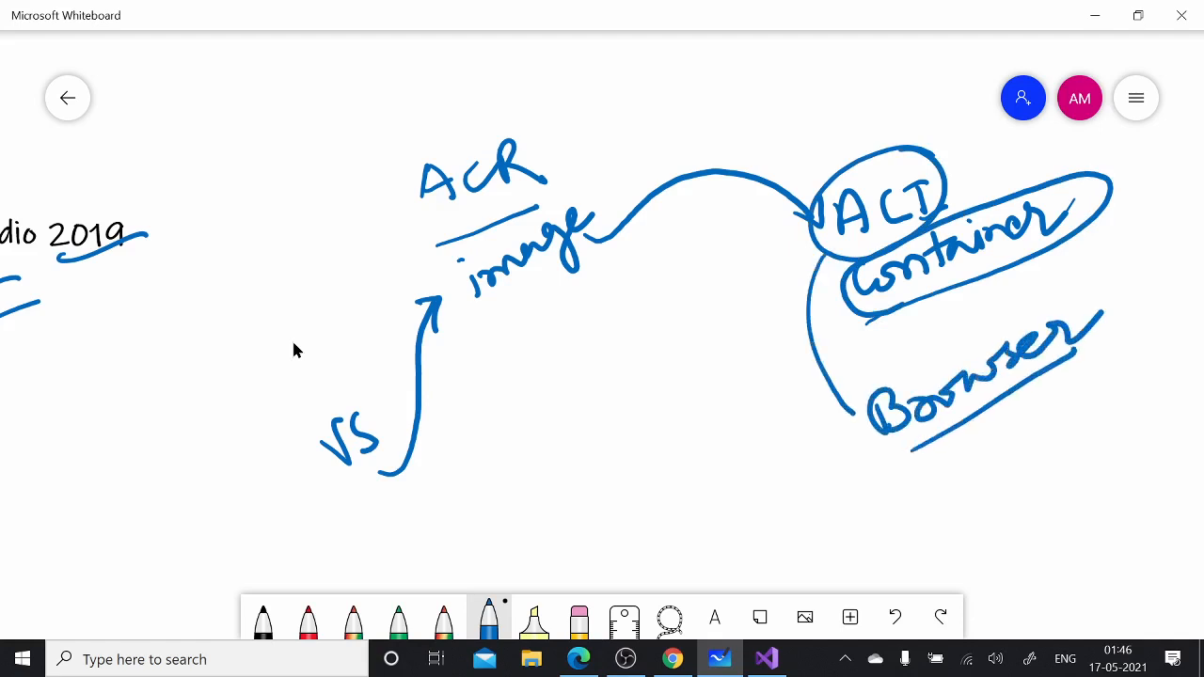
pyautogui.moveTo(487, 329)
pyautogui.mouseDown()
pyautogui.moveTo(545, 177)
pyautogui.moveTo(523, 296)
pyautogui.mouseUp()
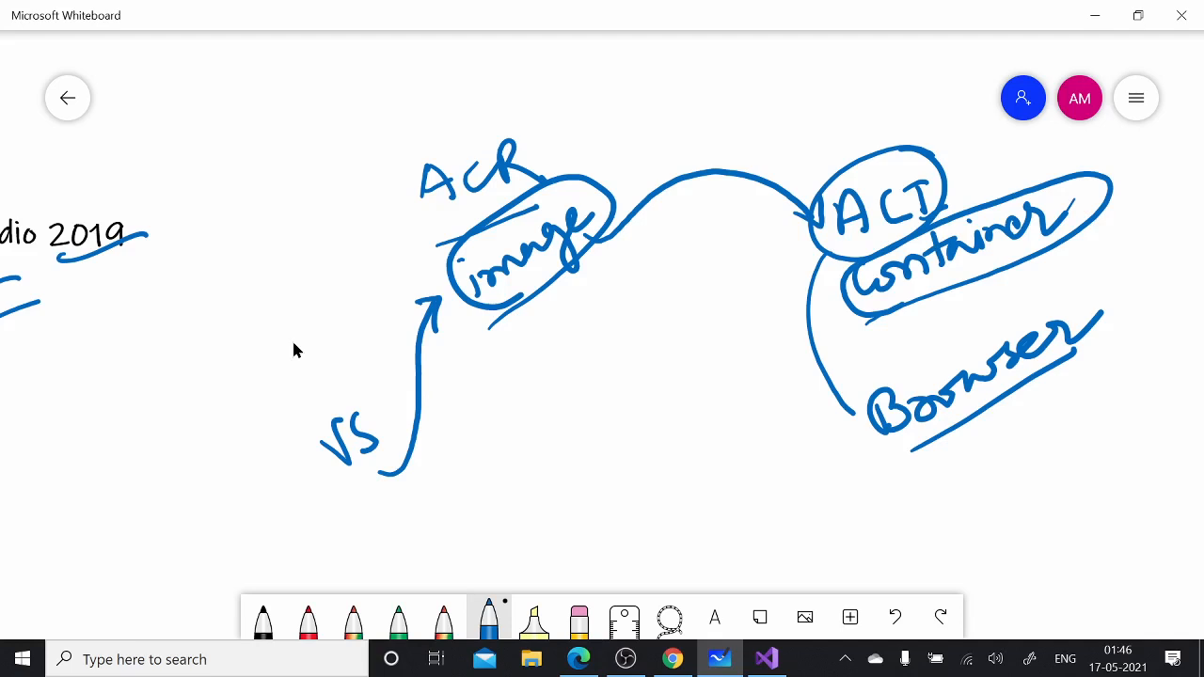
# - Switch to Chrome, open the deployed acri-con resource and load its public IP address in a new browser tab
pyautogui.click(672, 659)
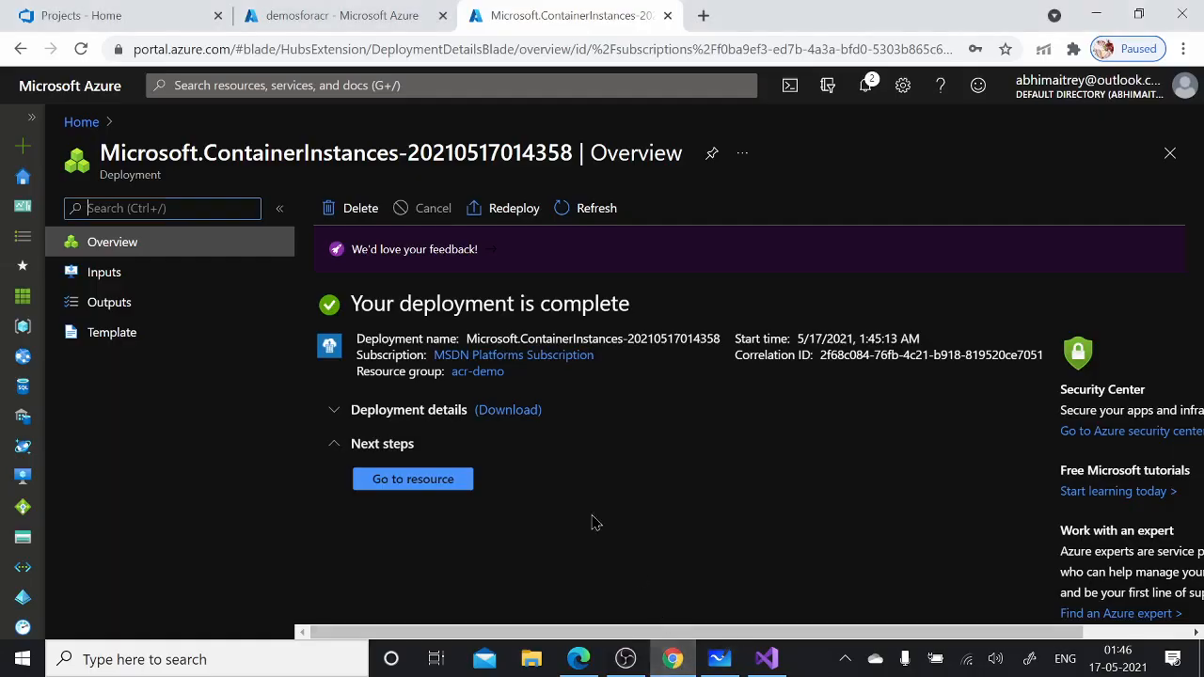
pyautogui.click(444, 479)
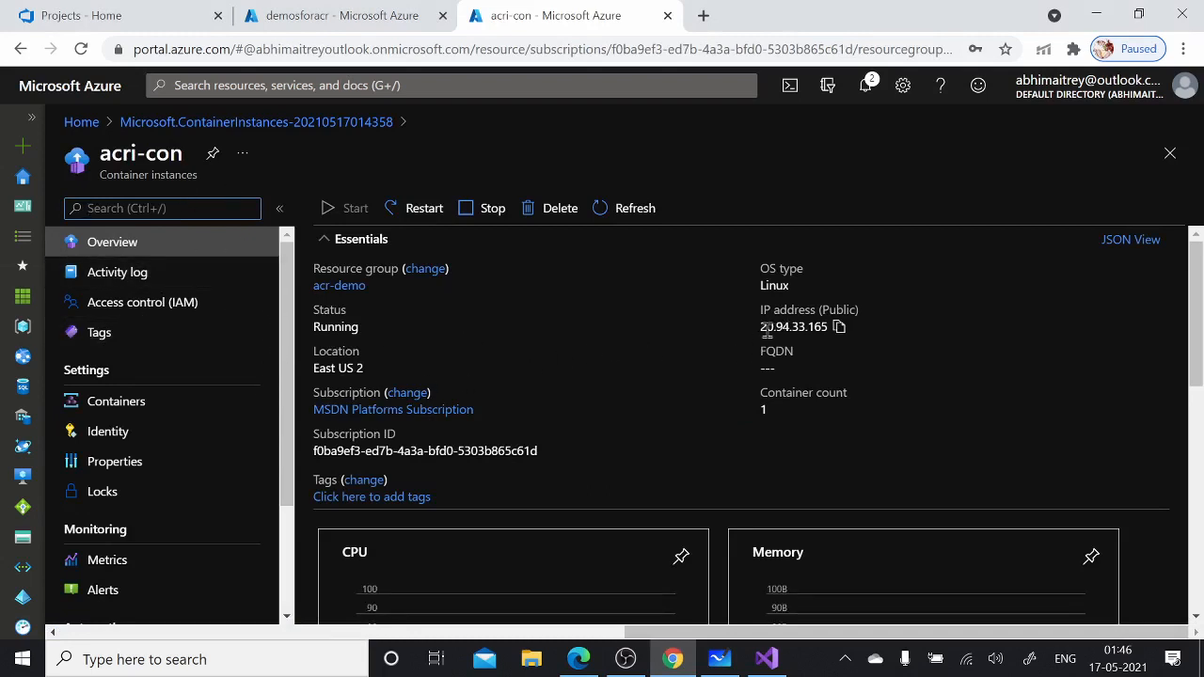
pyautogui.click(838, 328)
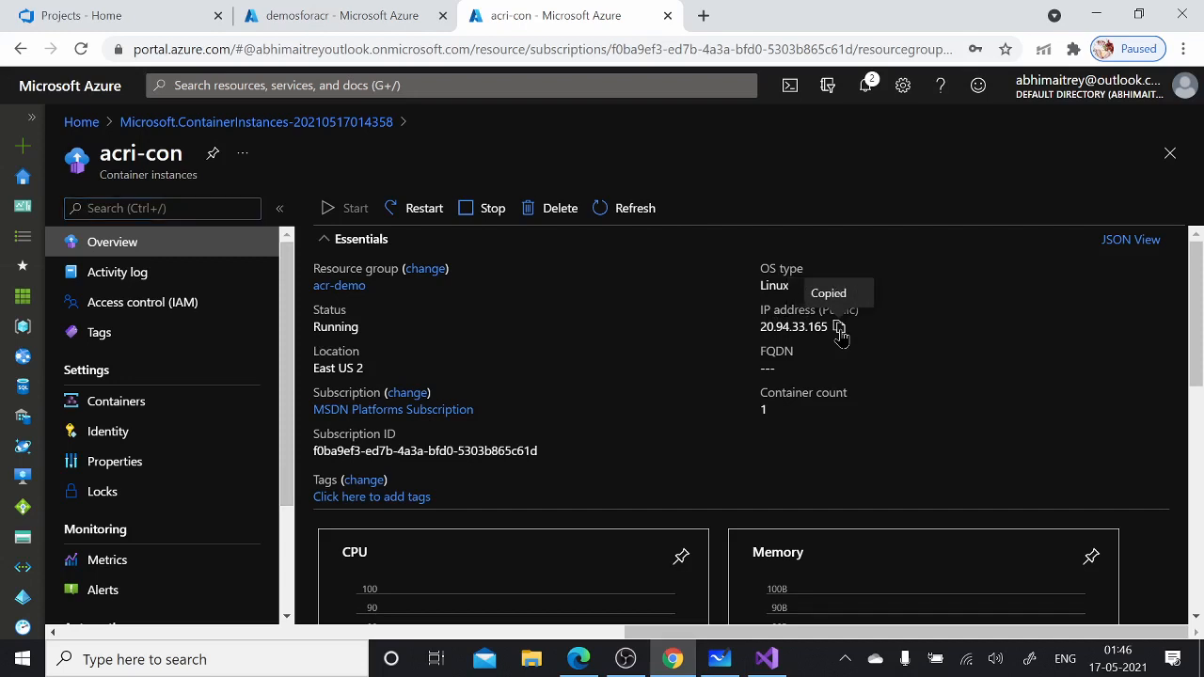
pyautogui.click(704, 15)
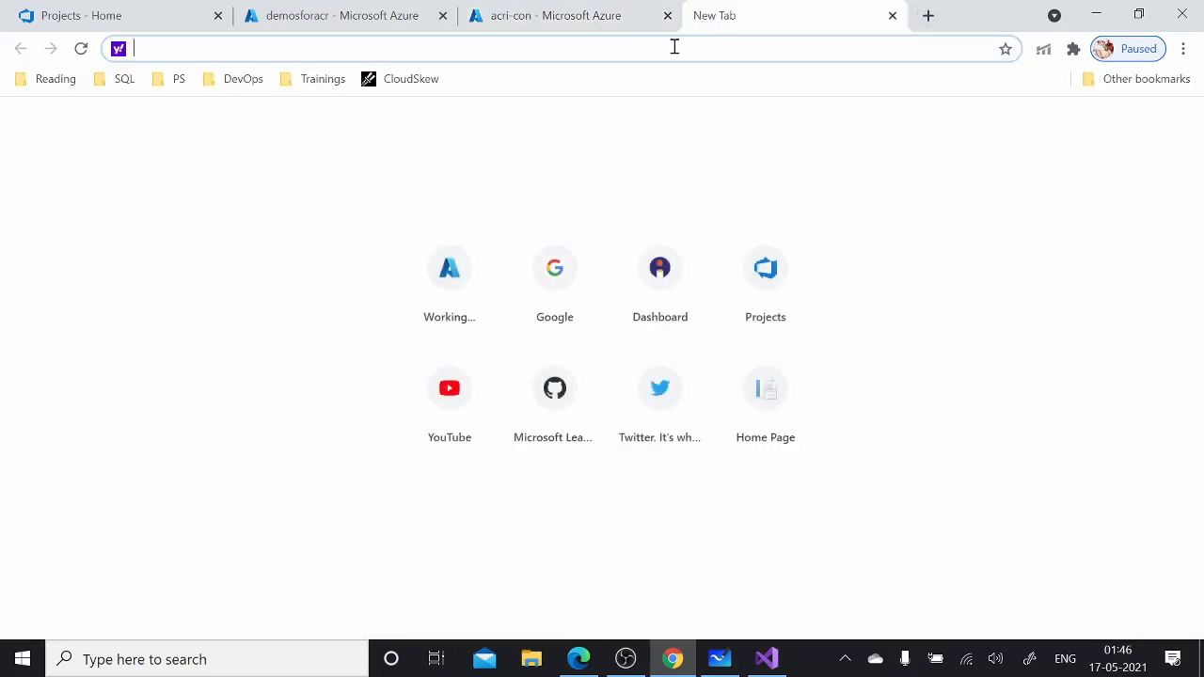
pyautogui.hotkey('ctrl', 'v')
pyautogui.press('Return')
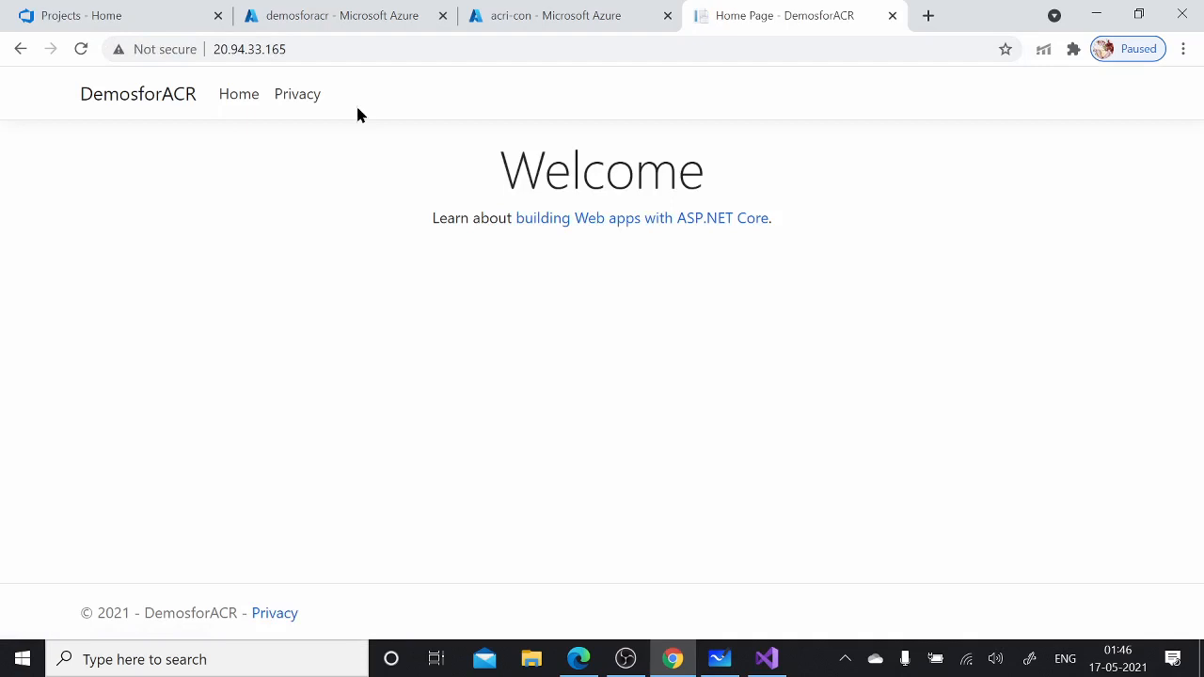
# - Check the DemosforACR project in Visual Studio against the page served at the container's IP address
pyautogui.click(767, 659)
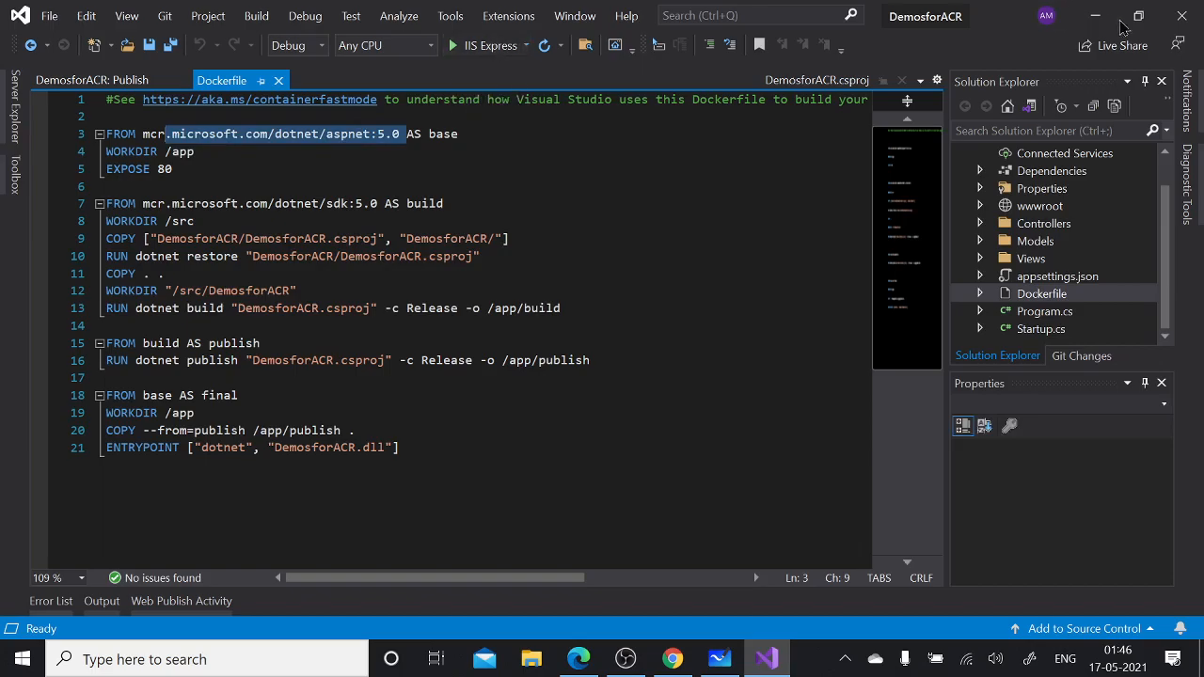
pyautogui.click(1097, 16)
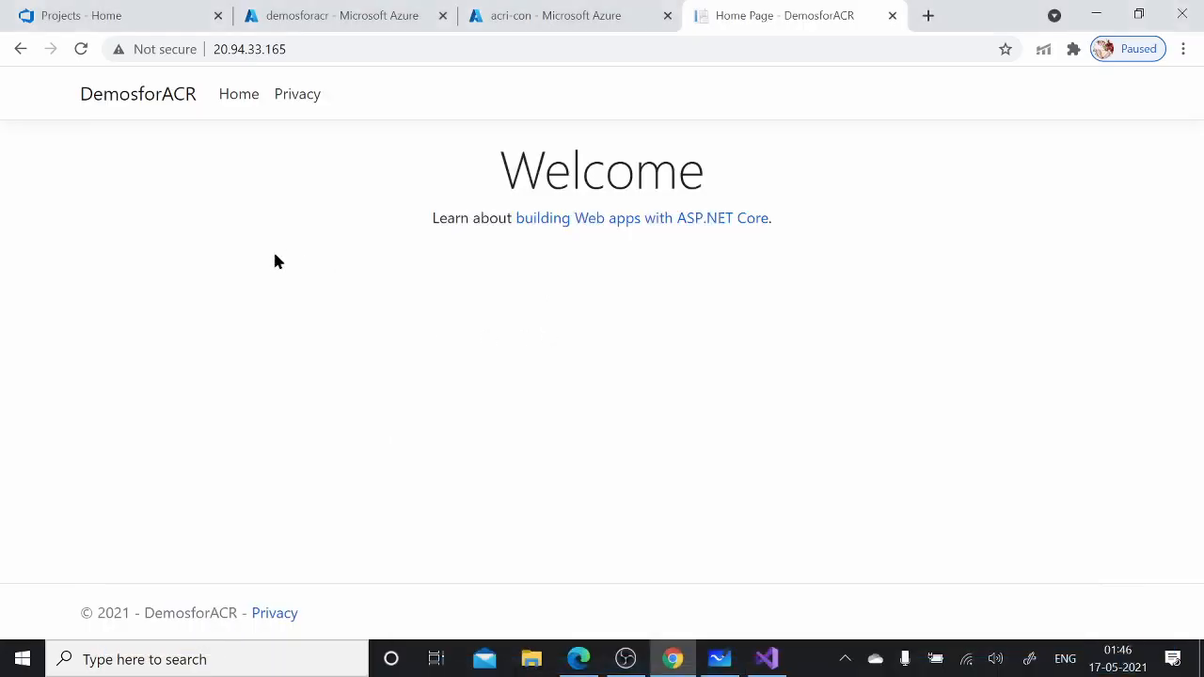
pyautogui.click(209, 47)
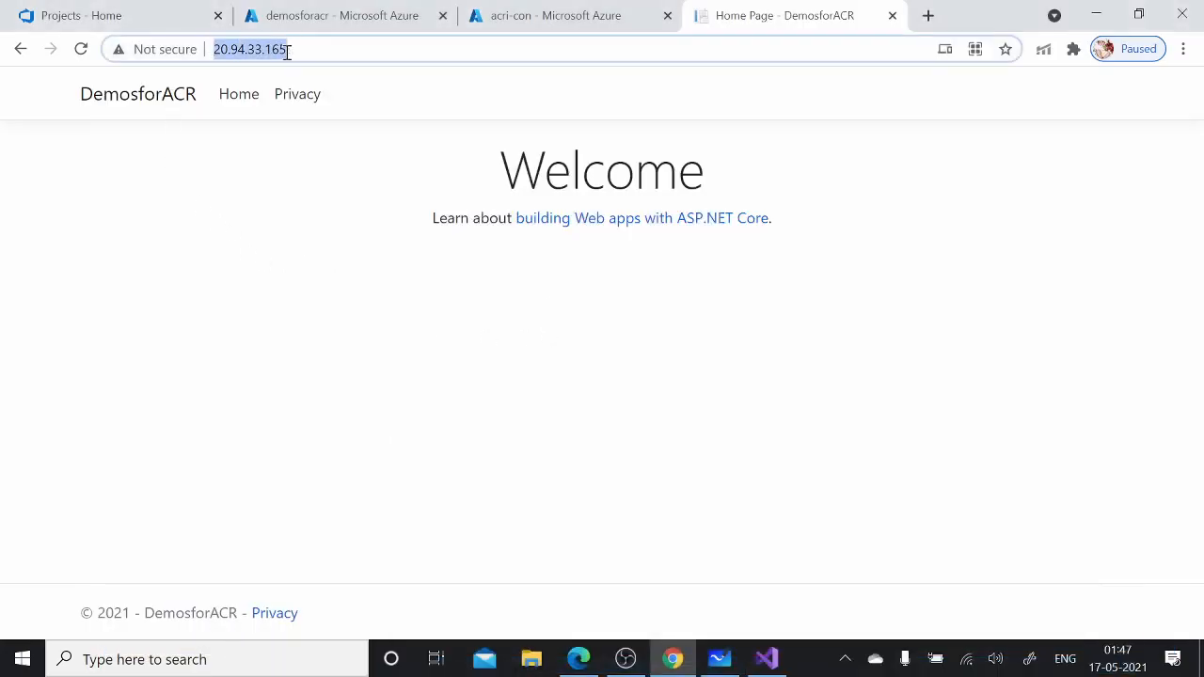
pyautogui.click(339, 217)
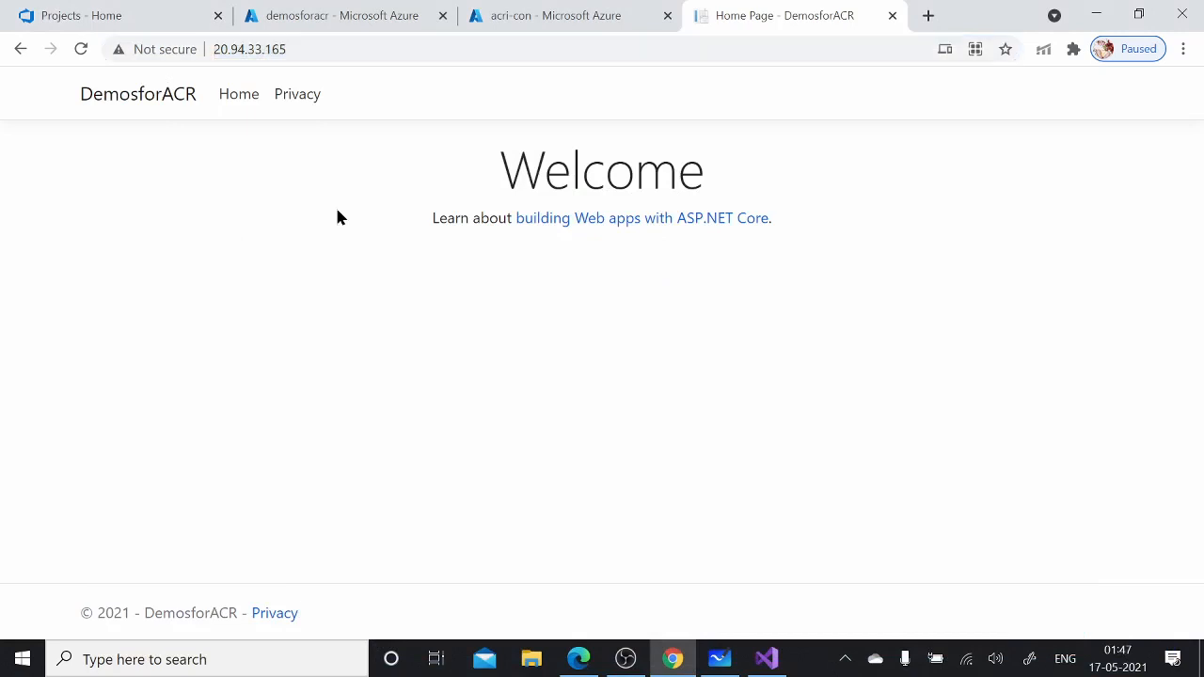